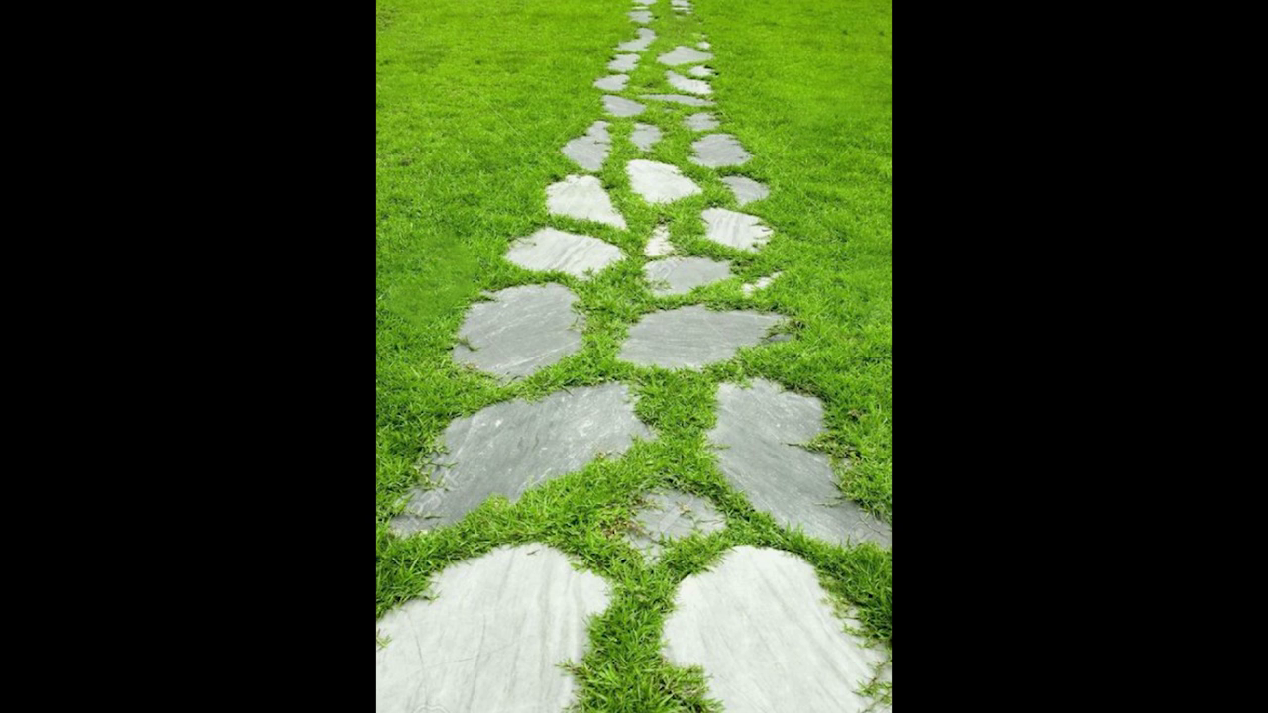
- Draw a closed six-sided stone outline with the Polyline tool inside the left end of the curved path
click(338, 459)
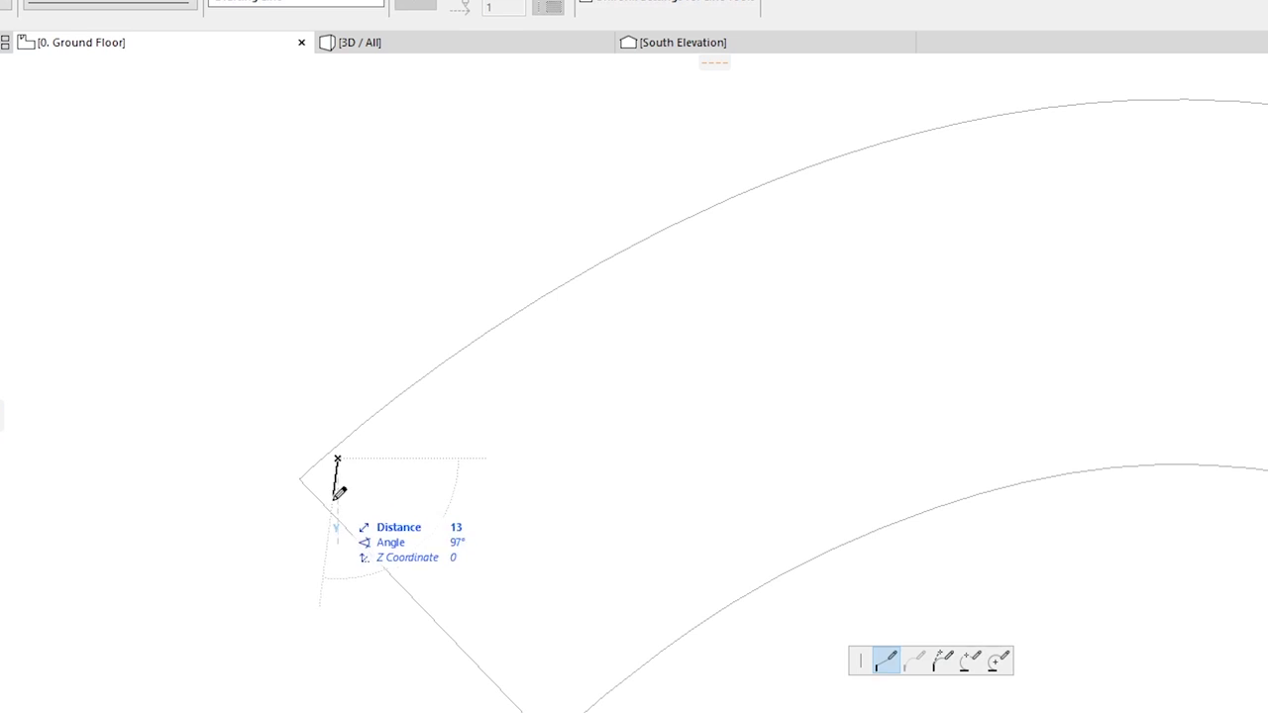
click(337, 501)
click(377, 529)
click(443, 515)
click(446, 457)
click(412, 417)
click(338, 458)
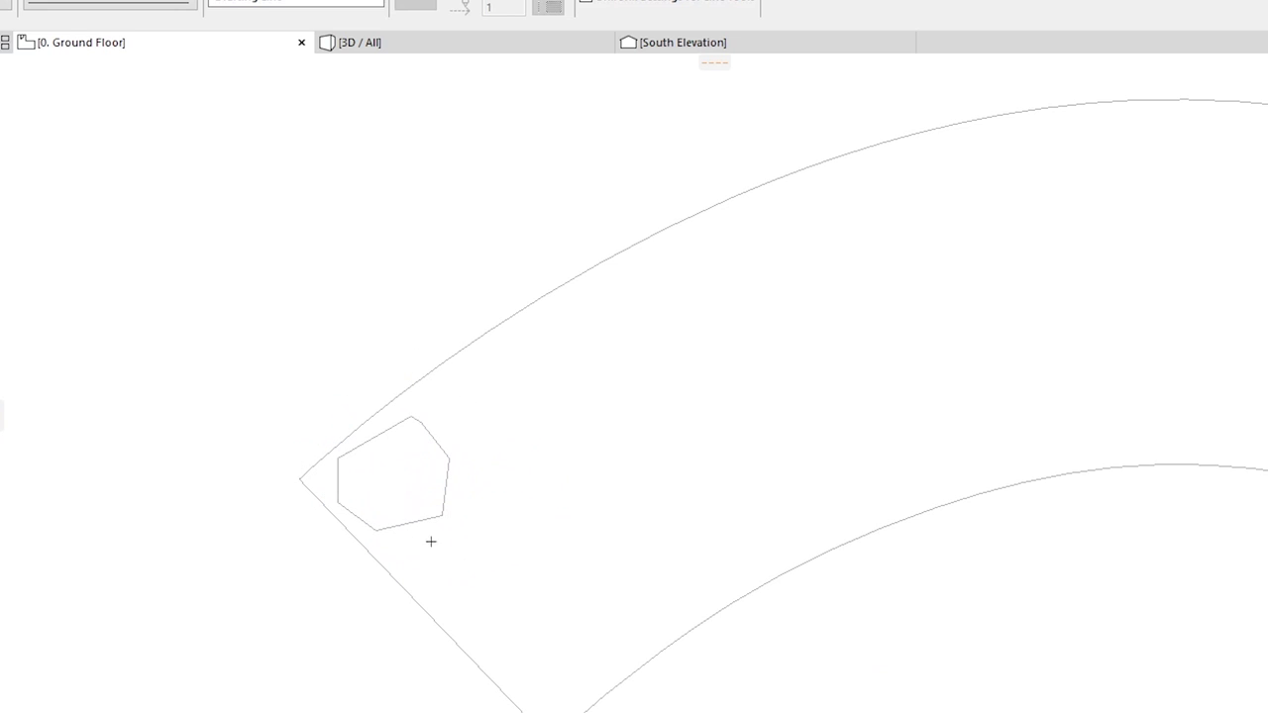
- Draw a second closed stone outline beside the first one inside the path
click(457, 510)
click(470, 411)
click(539, 421)
click(548, 485)
click(545, 520)
click(457, 510)
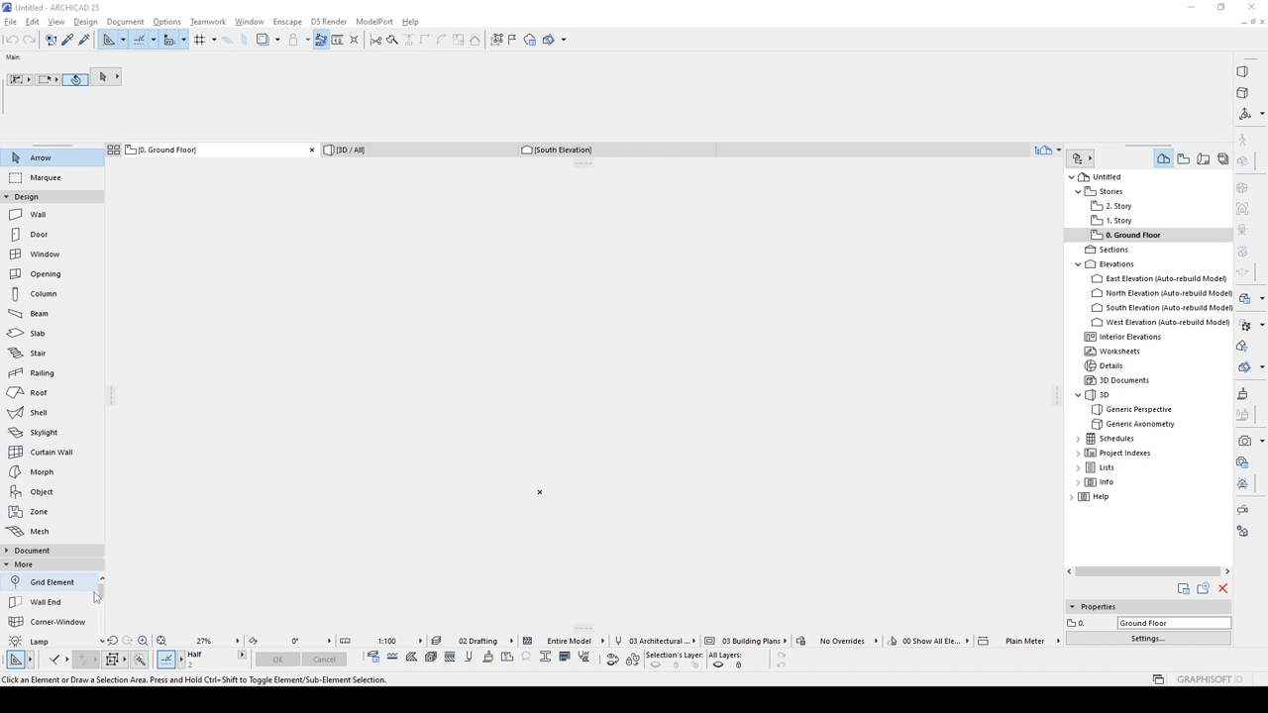
- Draw a wavy four-node spline across the ground floor plan with the Spline tool
scroll(103, 597, down, 3)
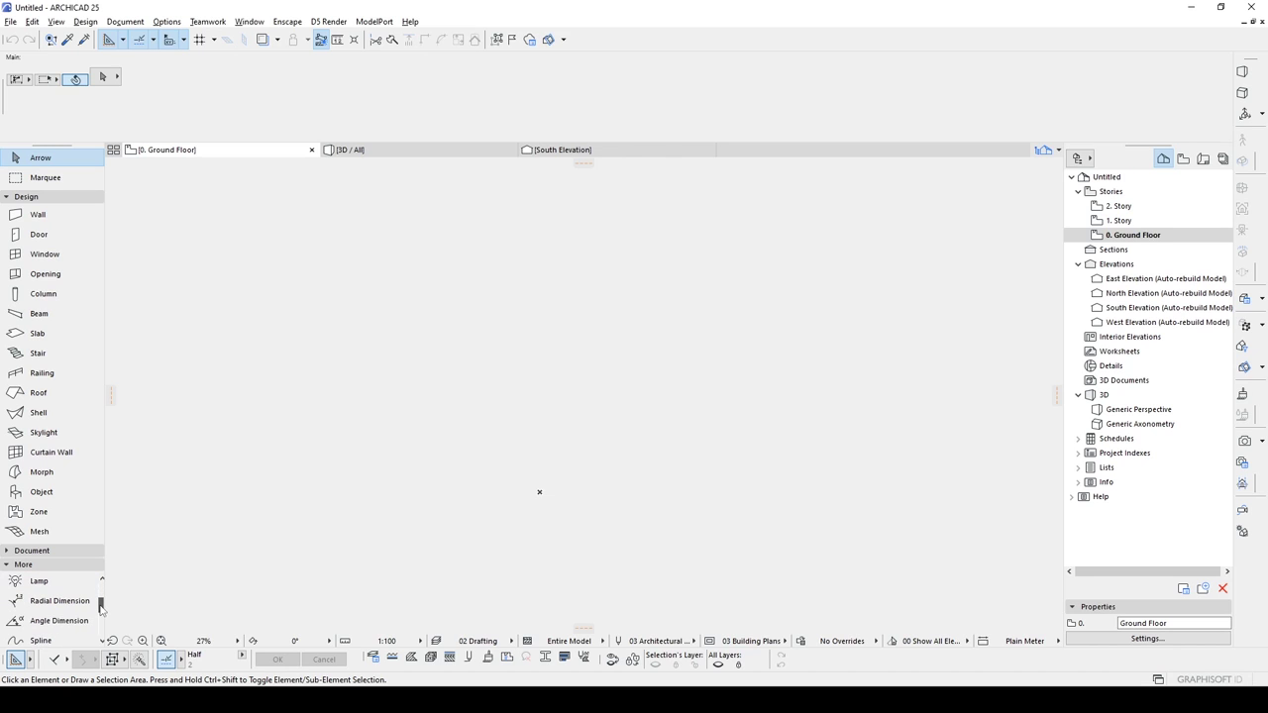
click(40, 620)
click(410, 458)
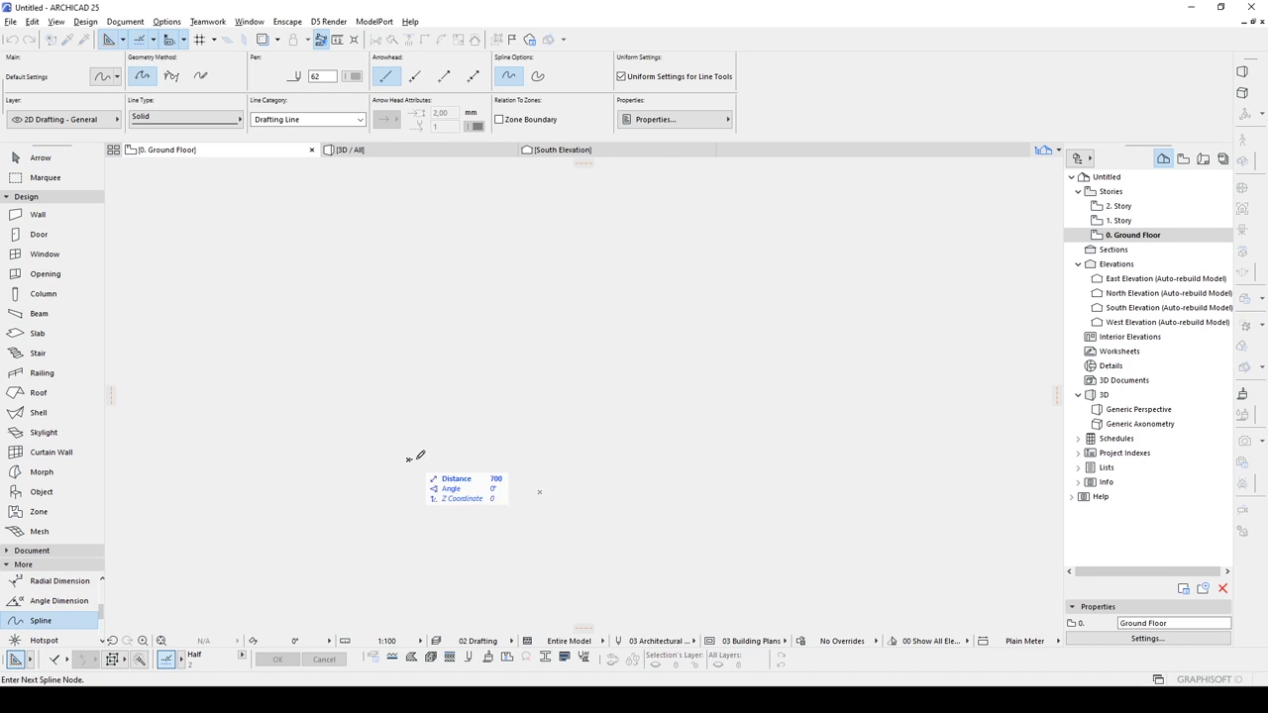
click(540, 409)
click(627, 460)
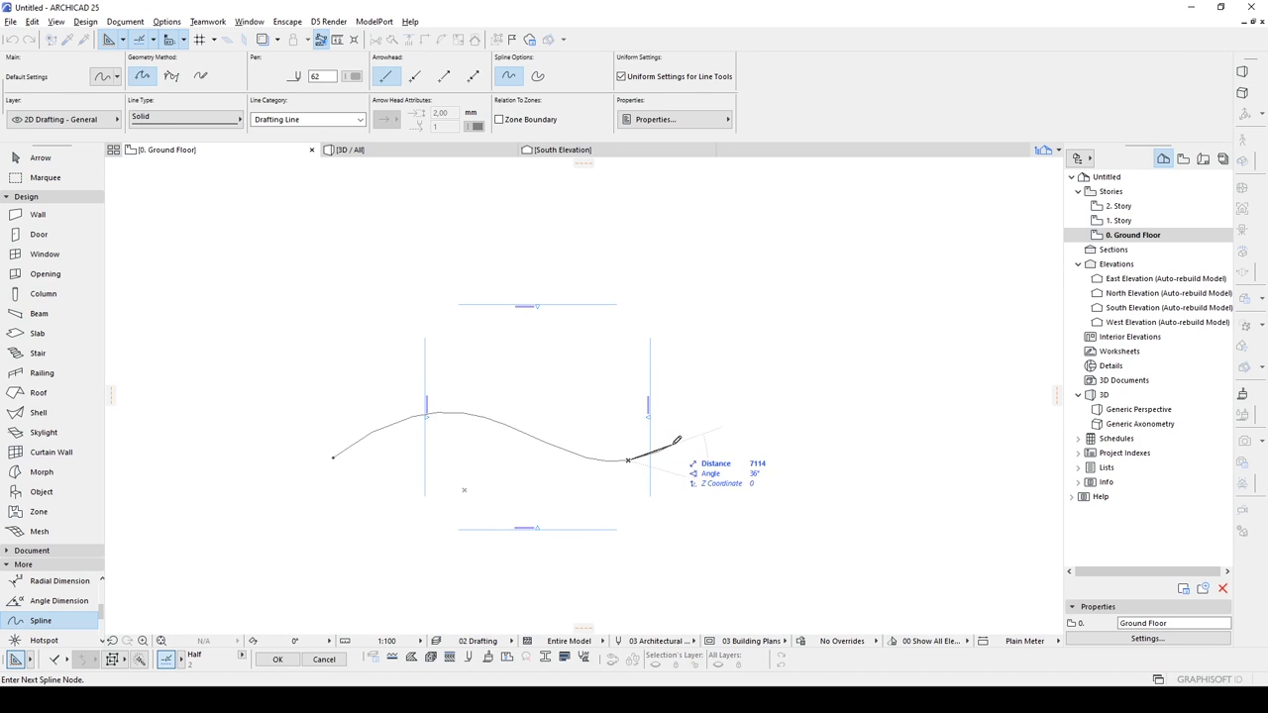
double_click(673, 444)
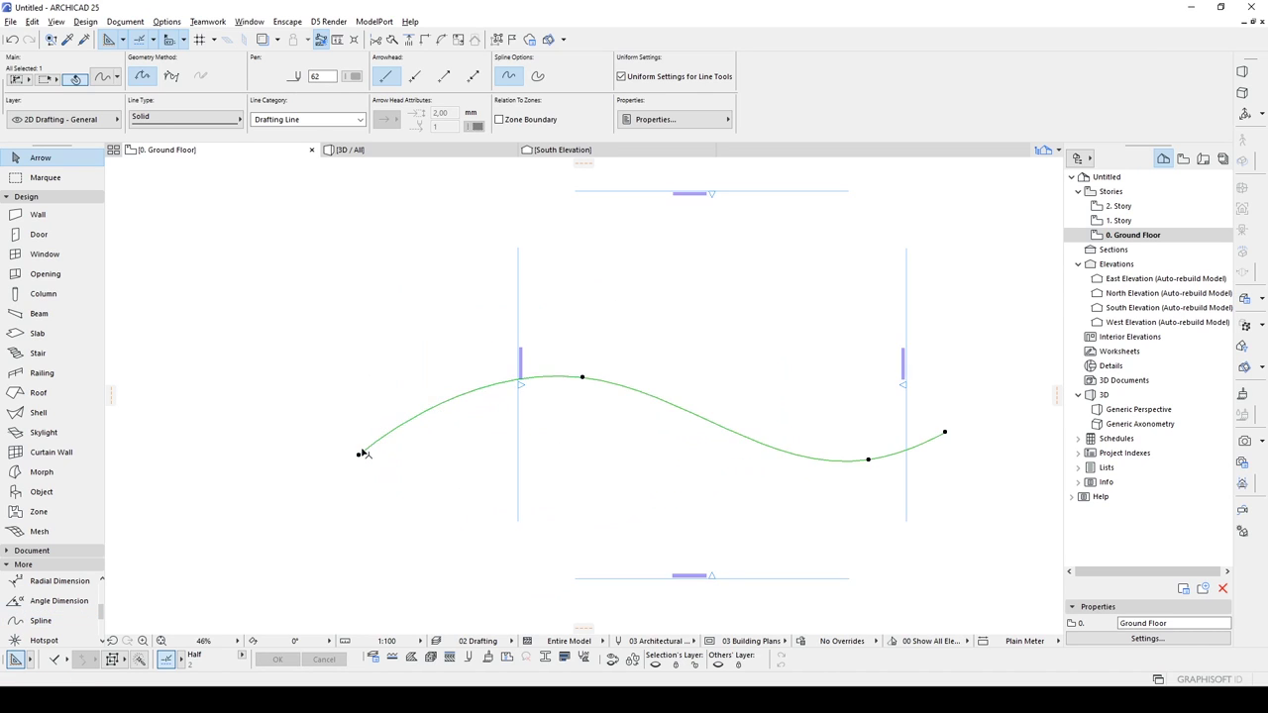
- Create an offset copy of the wavy spline 1200 mm below the original
scroll(364, 453, up, 2)
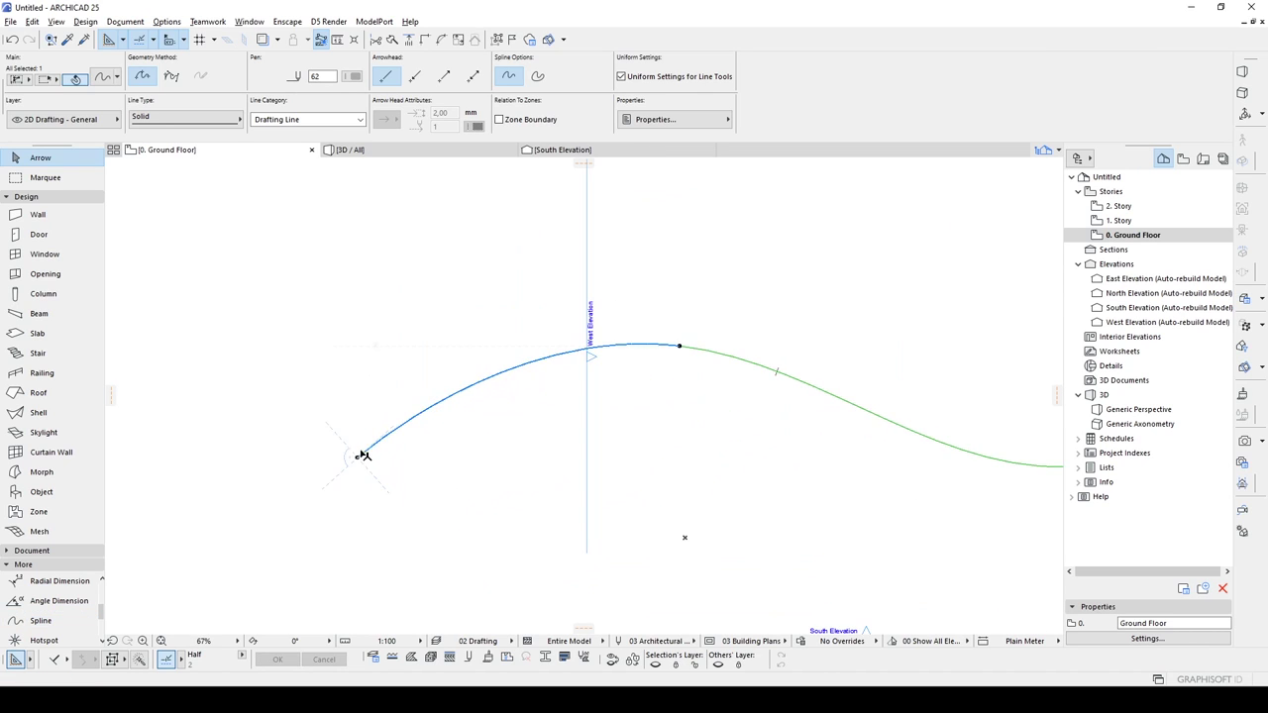
click(358, 458)
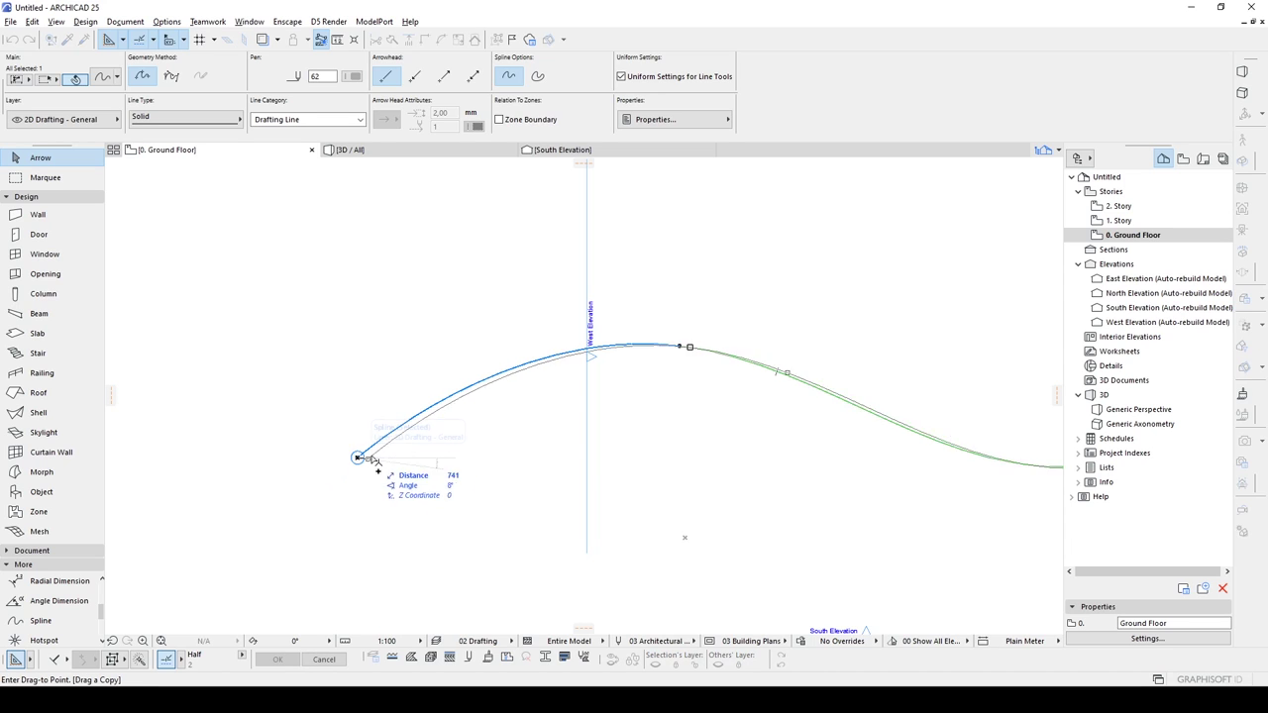
click(359, 456)
key(ctrl+d)
click(432, 438)
text(12)
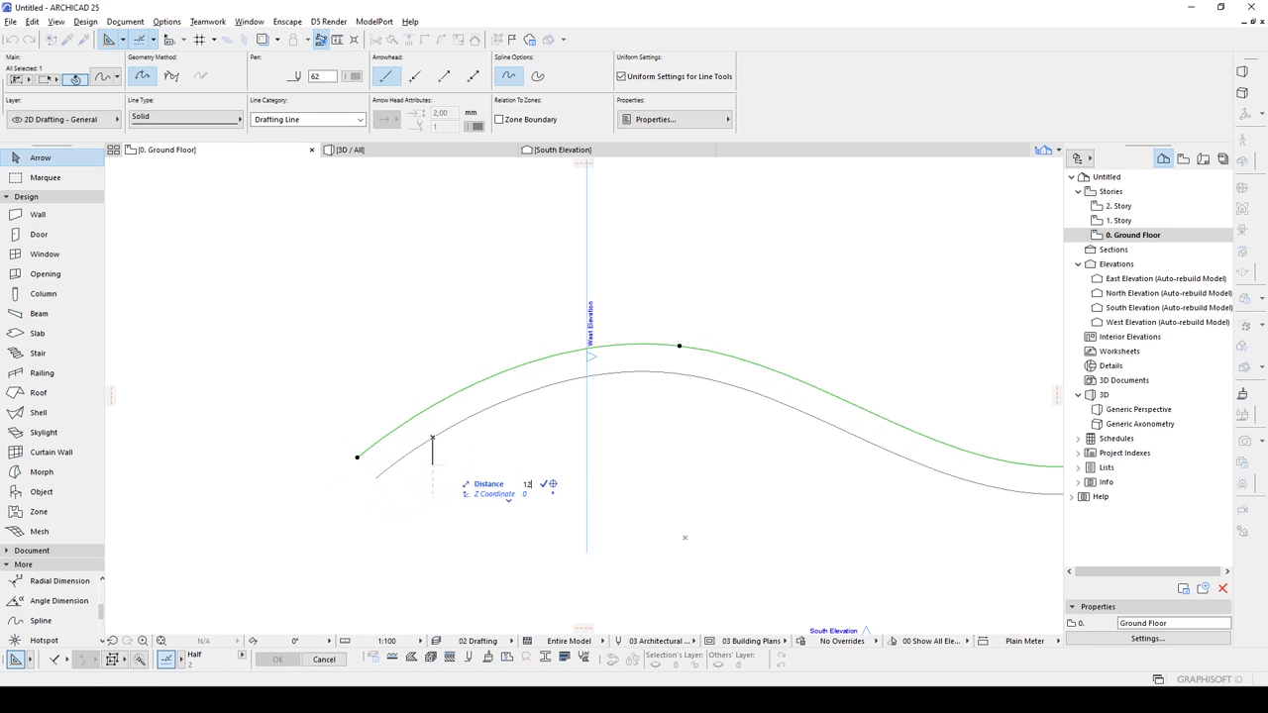
text(00)
key(Return)
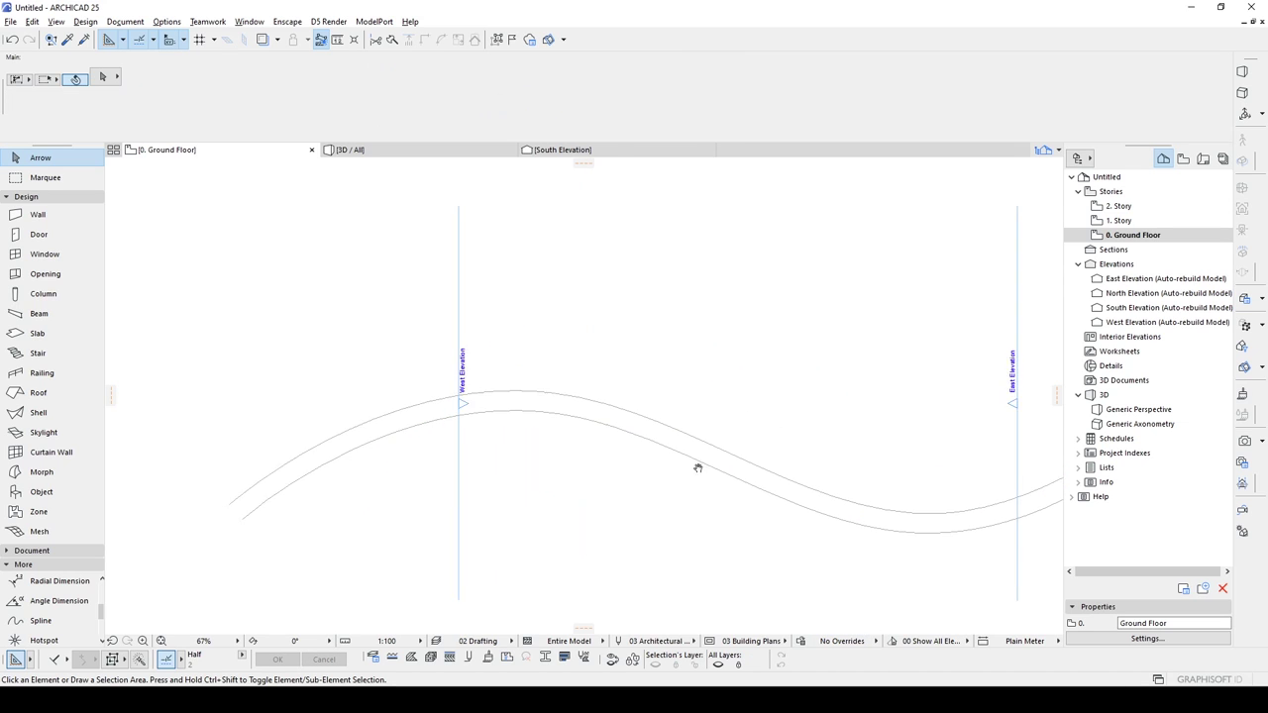
- Draw a smaller four-node wavy spline in the empty area above the existing pair, reusing their spline settings
click(669, 424)
alt+click(665, 427)
scroll(650, 343, up, 3)
middle_drag(650, 343, 533, 459)
click(462, 401)
click(550, 361)
click(724, 413)
double_click(808, 383)
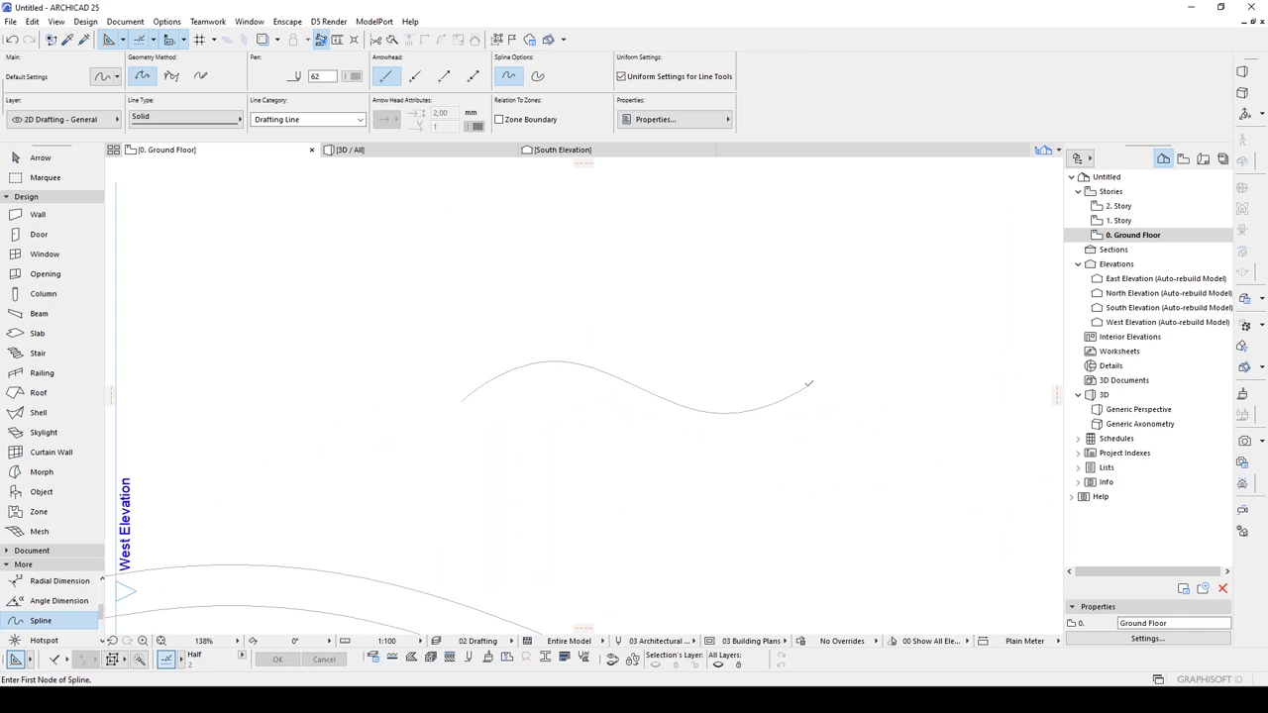
key(Escape)
- Create an offset copy of the smaller spline 1100 mm below it
click(536, 365)
key(ctrl+shift+d)
click(461, 401)
key(Escape)
scroll(541, 396, up, 2)
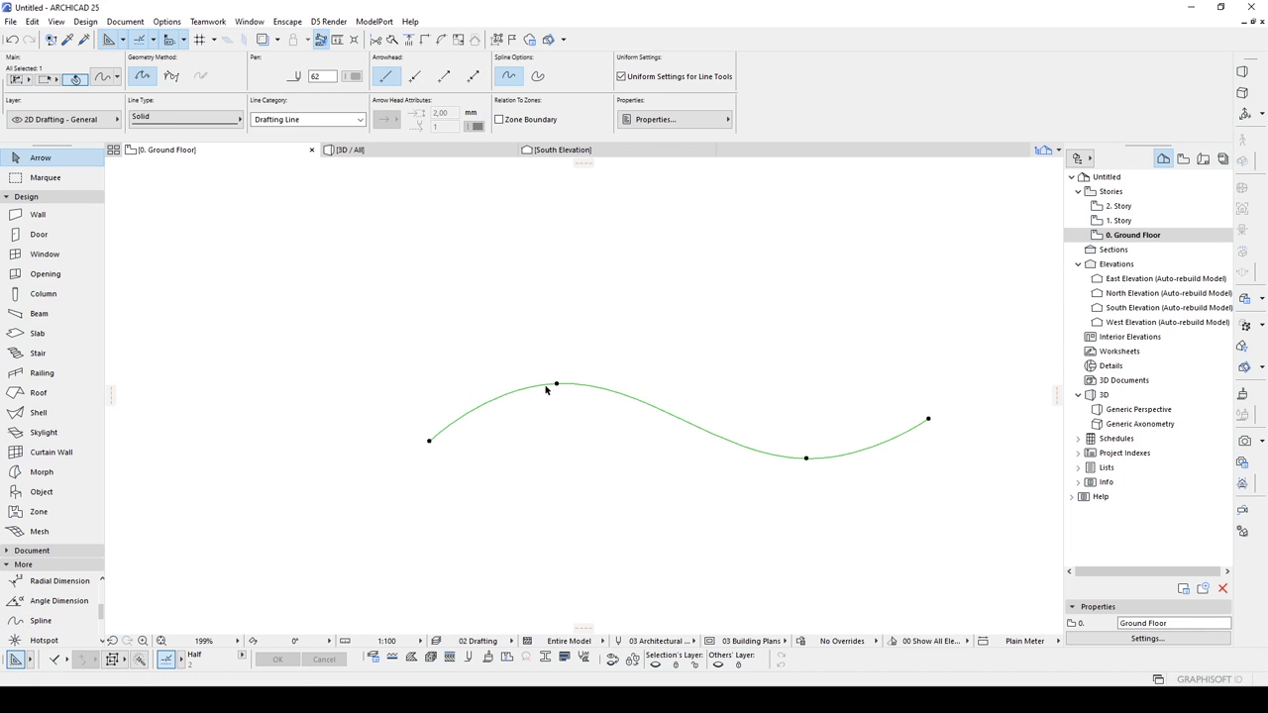
click(556, 386)
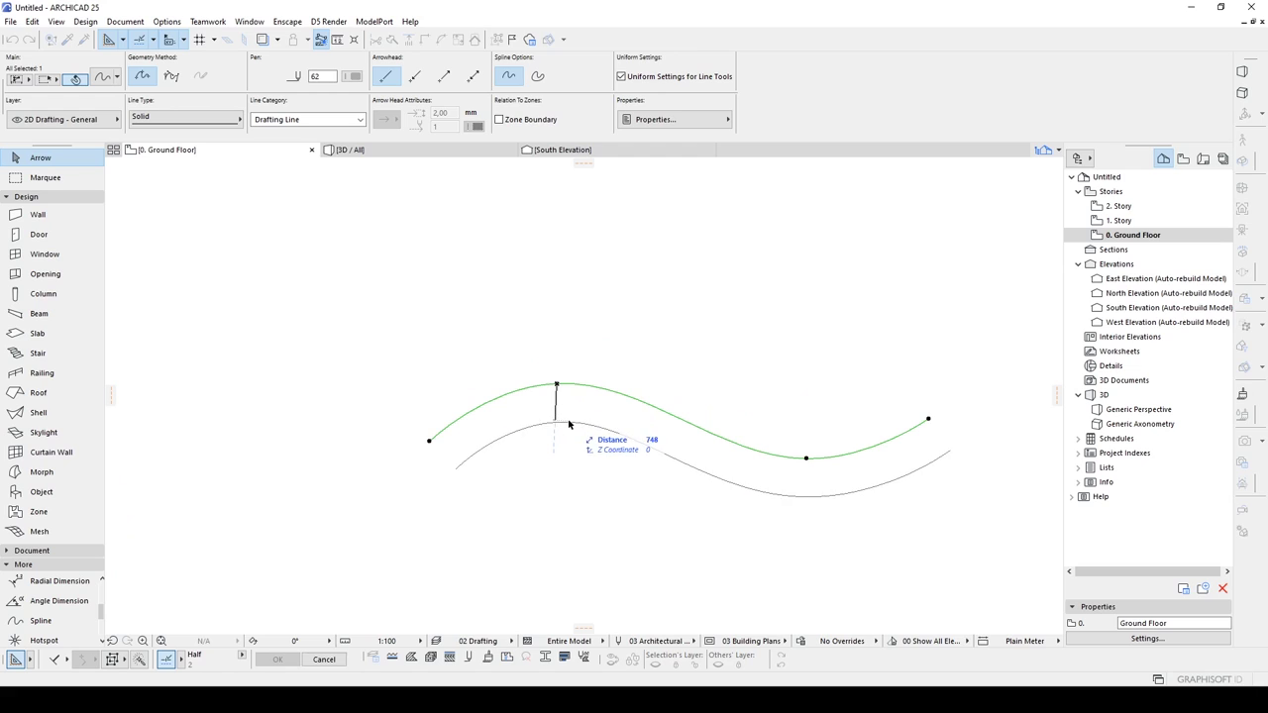
text(1)
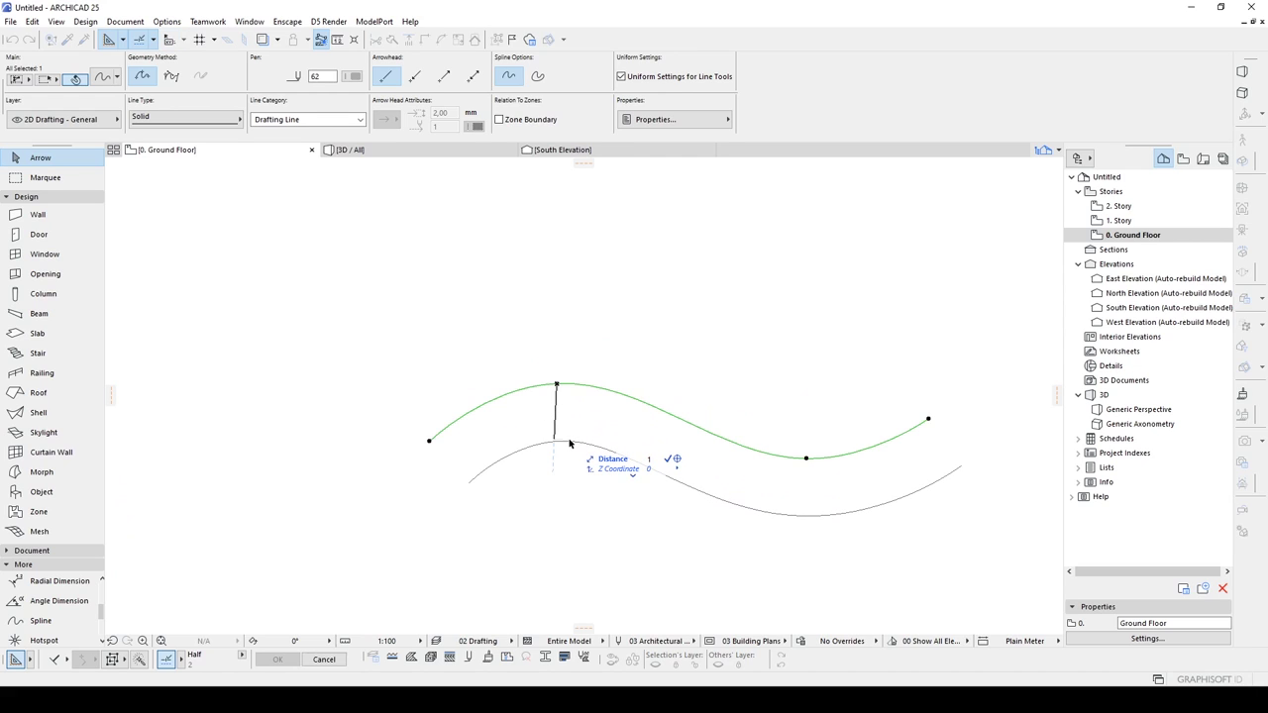
text(00)
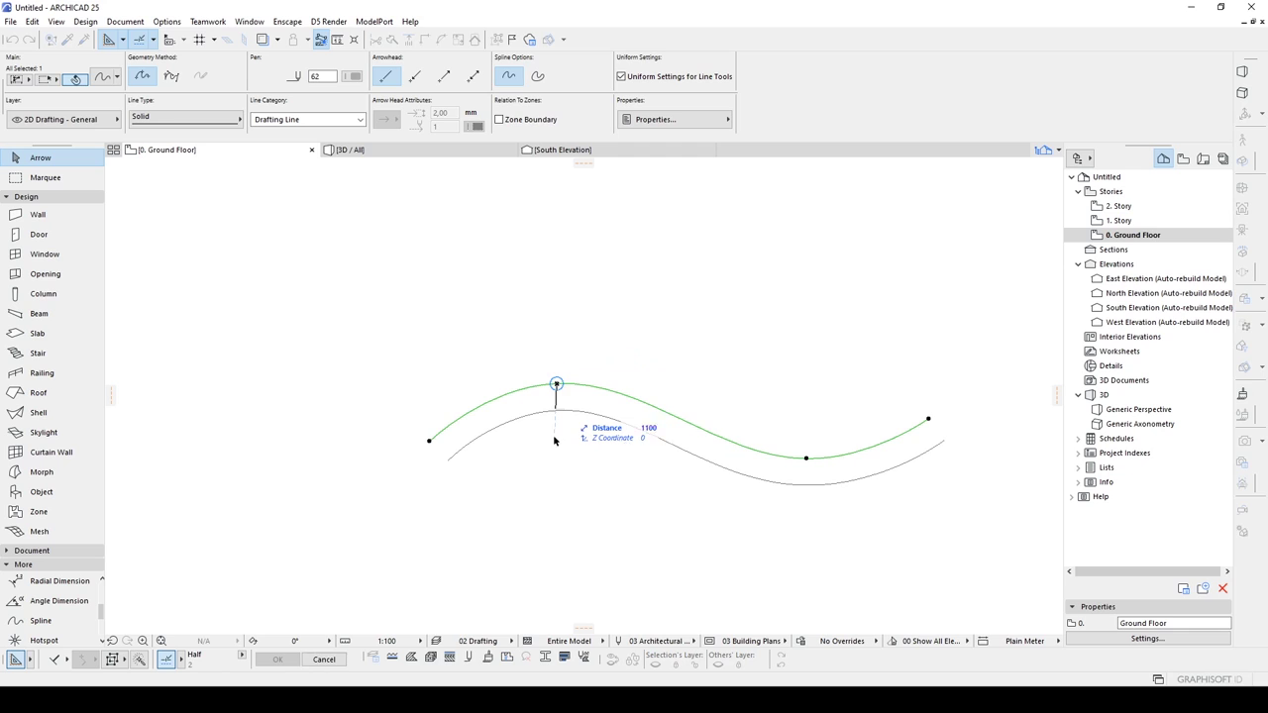
text(0)
key(Return)
key(Escape)
- Set the project's working length unit to centimeter
click(166, 20)
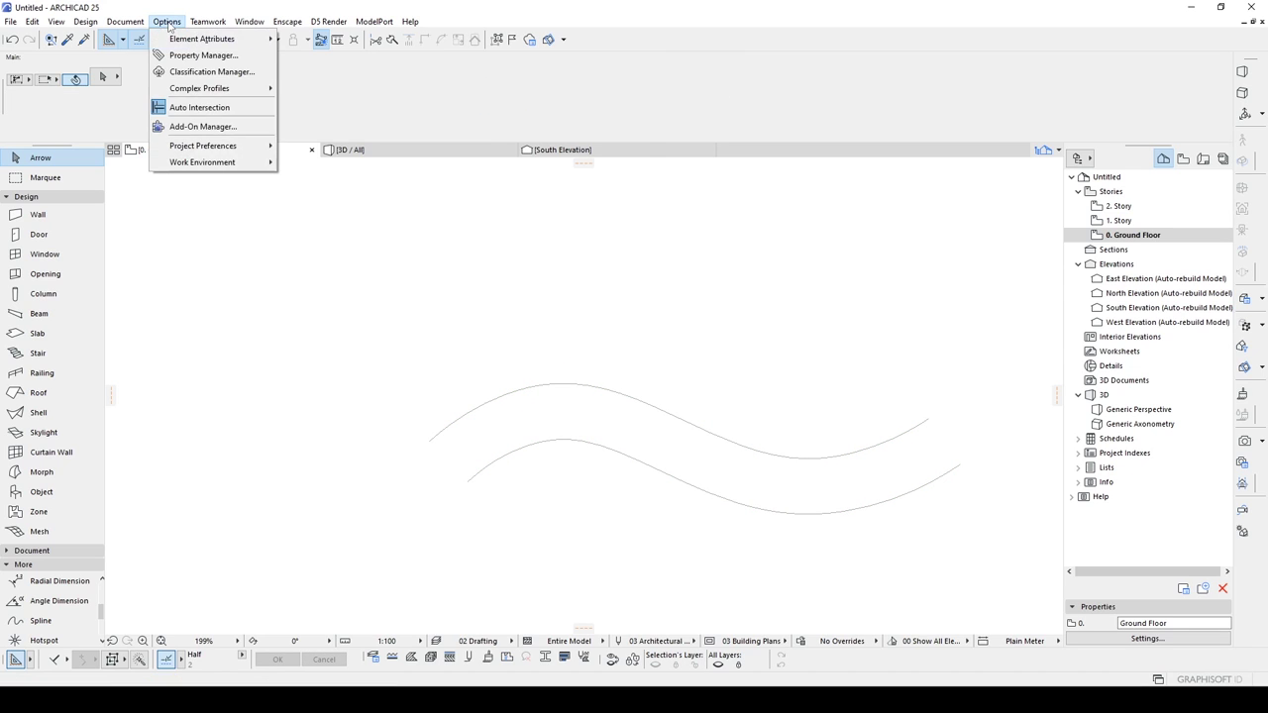
mouse_move(203, 153)
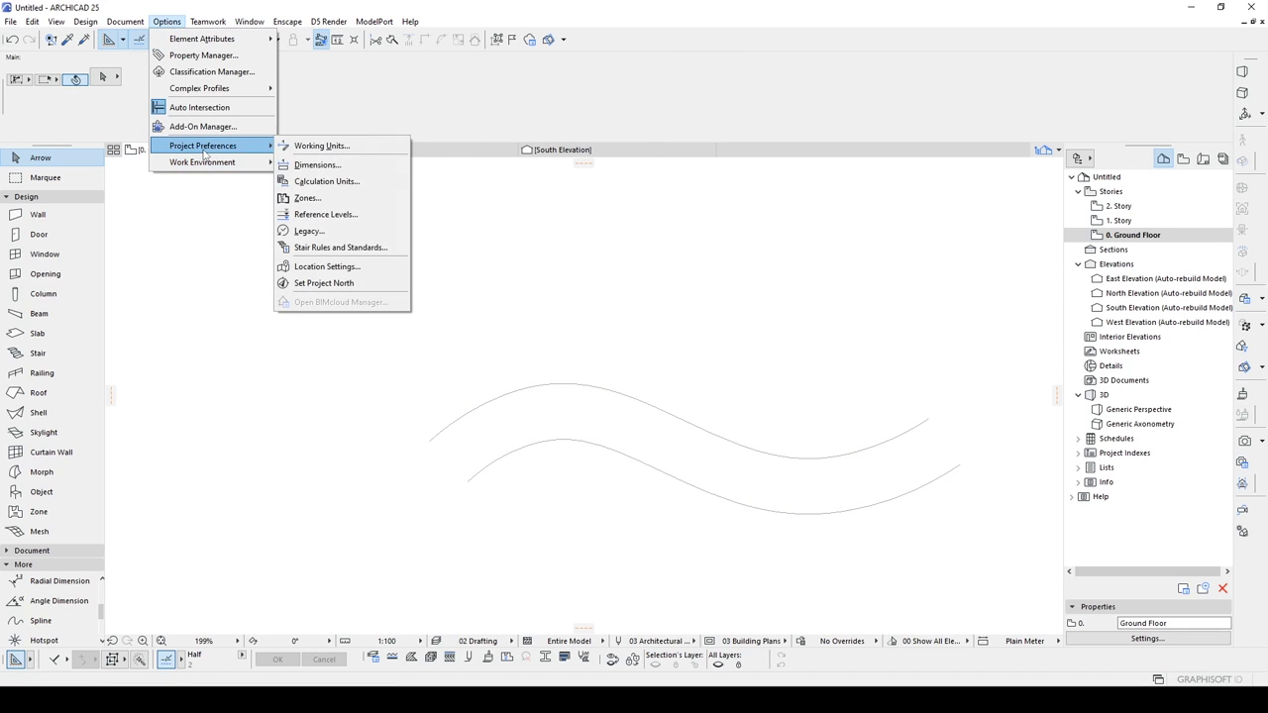
click(324, 145)
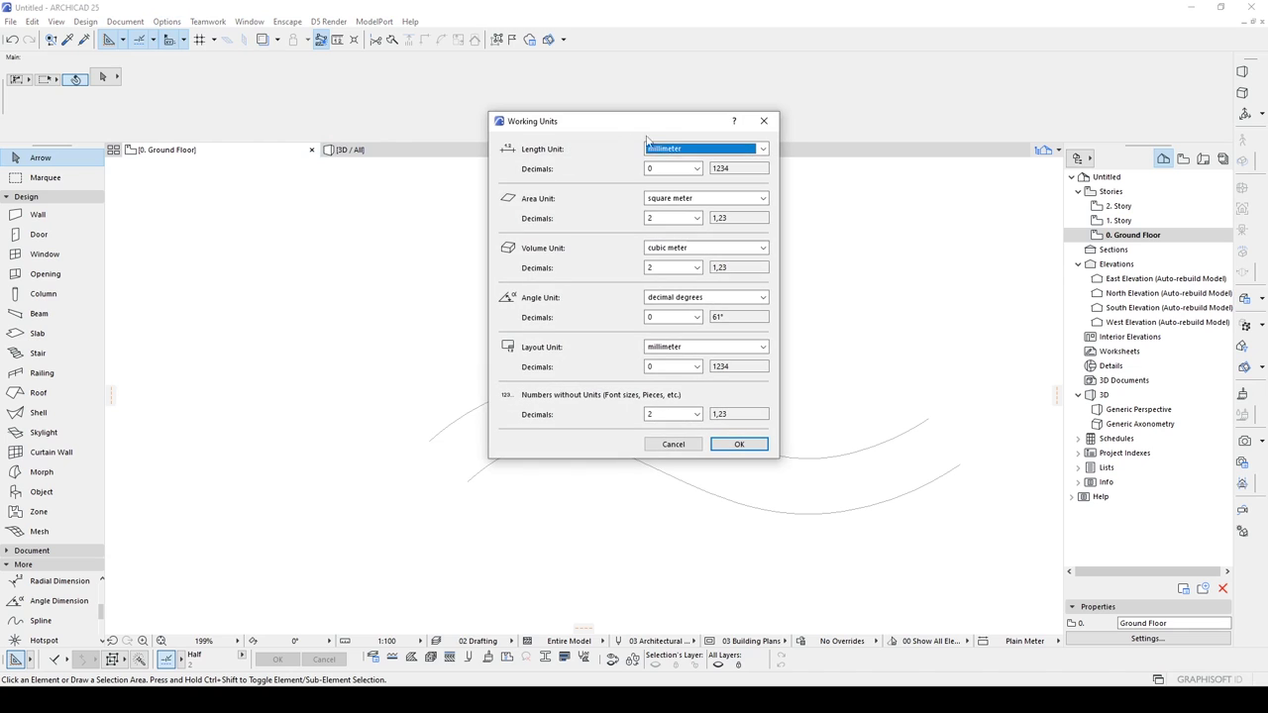
click(659, 148)
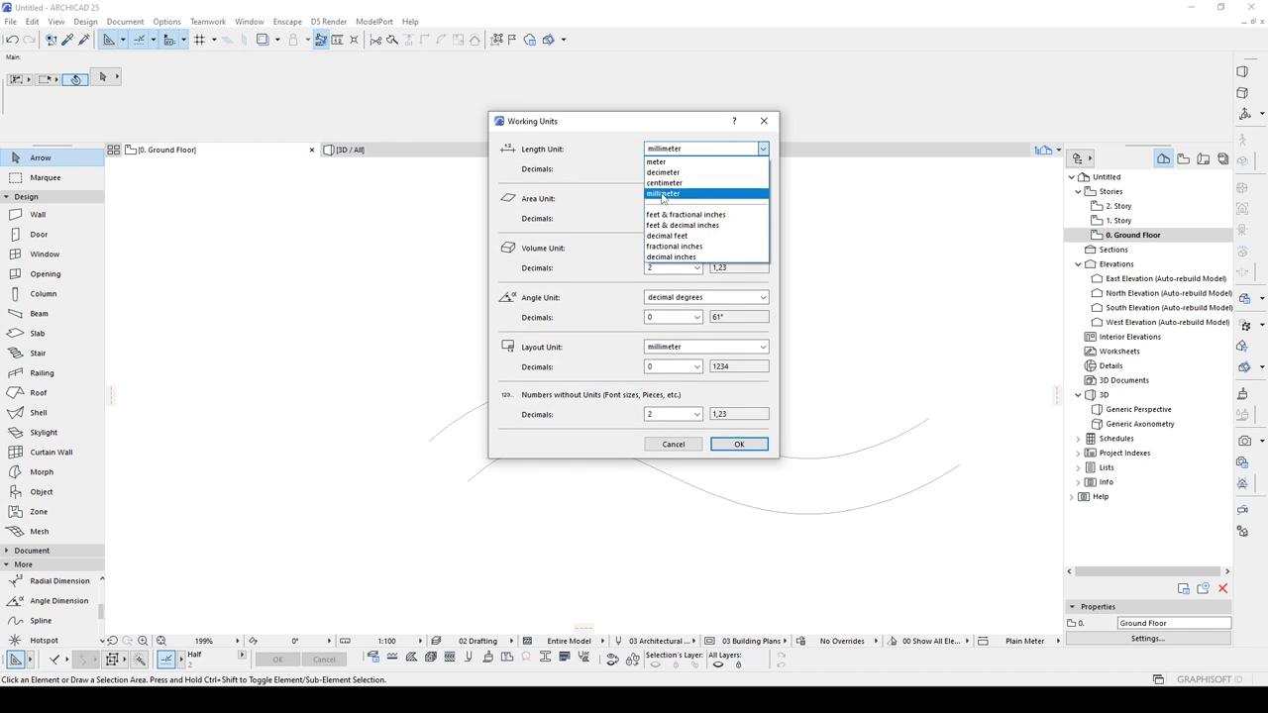
click(665, 184)
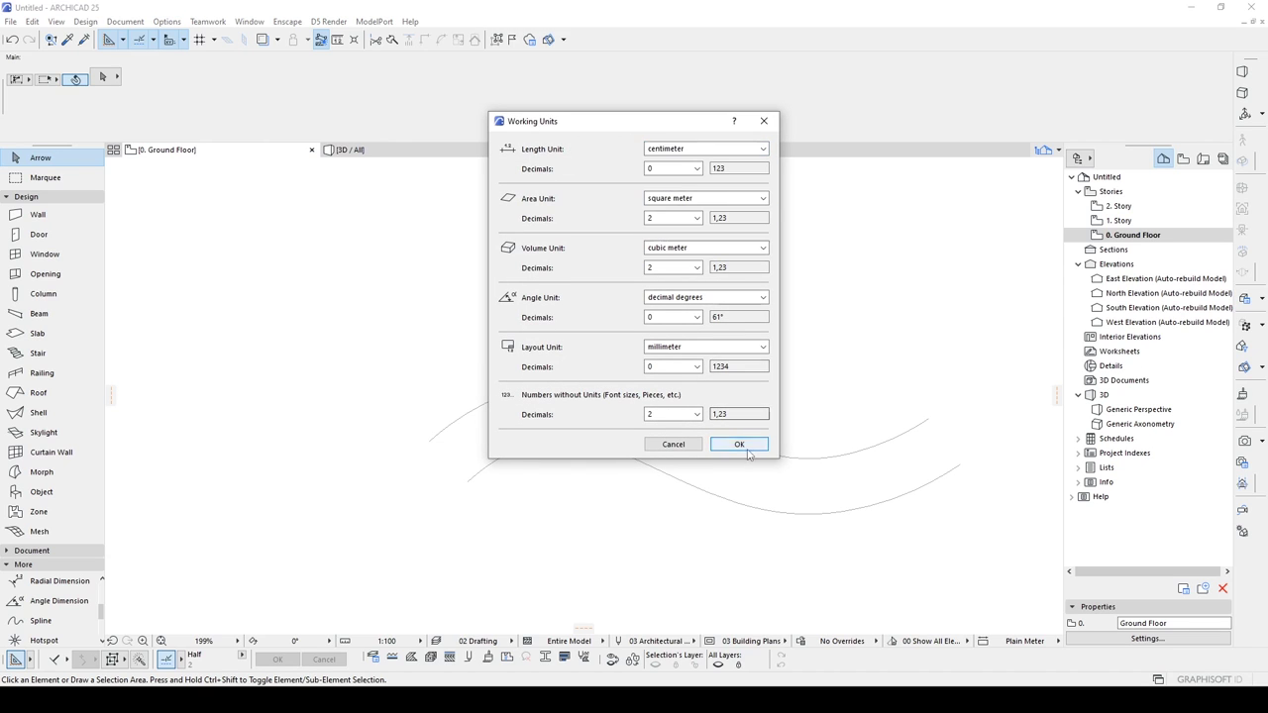
click(739, 443)
- Close both ends of the smaller spline pair with straight polyline segments joining their endpoints
key(l)
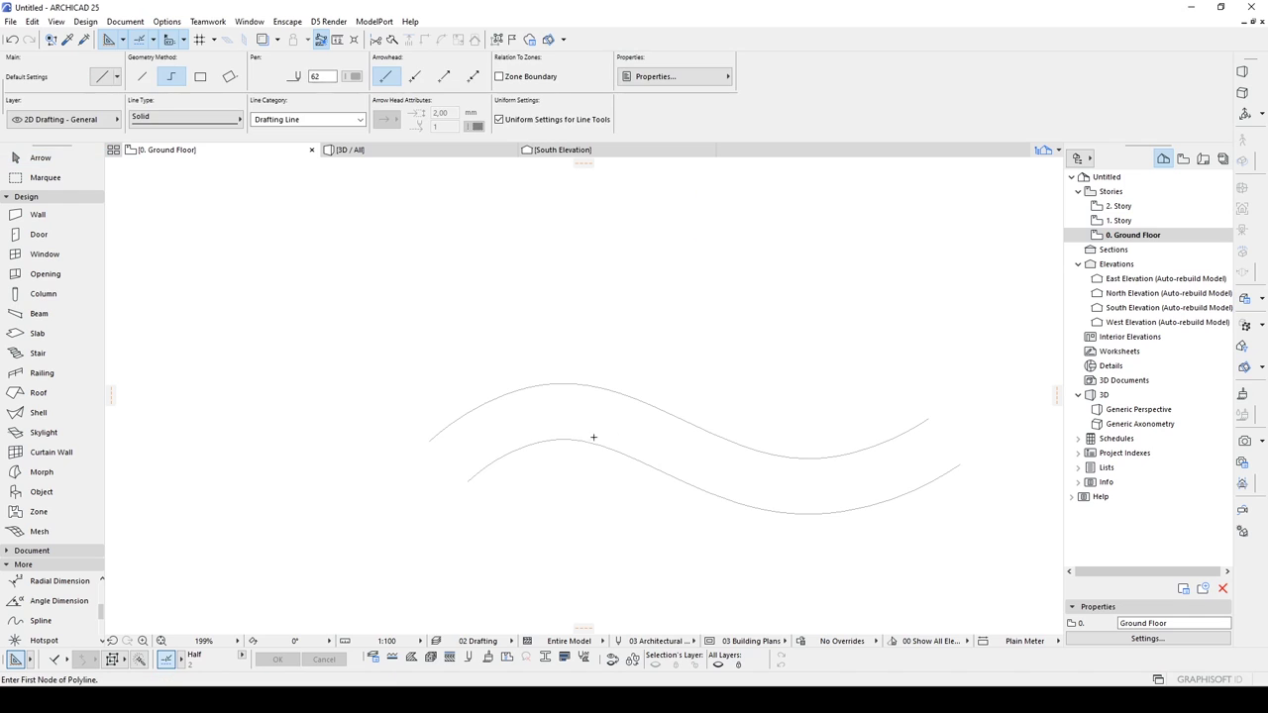
click(430, 441)
double_click(469, 481)
middle_drag(847, 477, 763, 452)
click(843, 390)
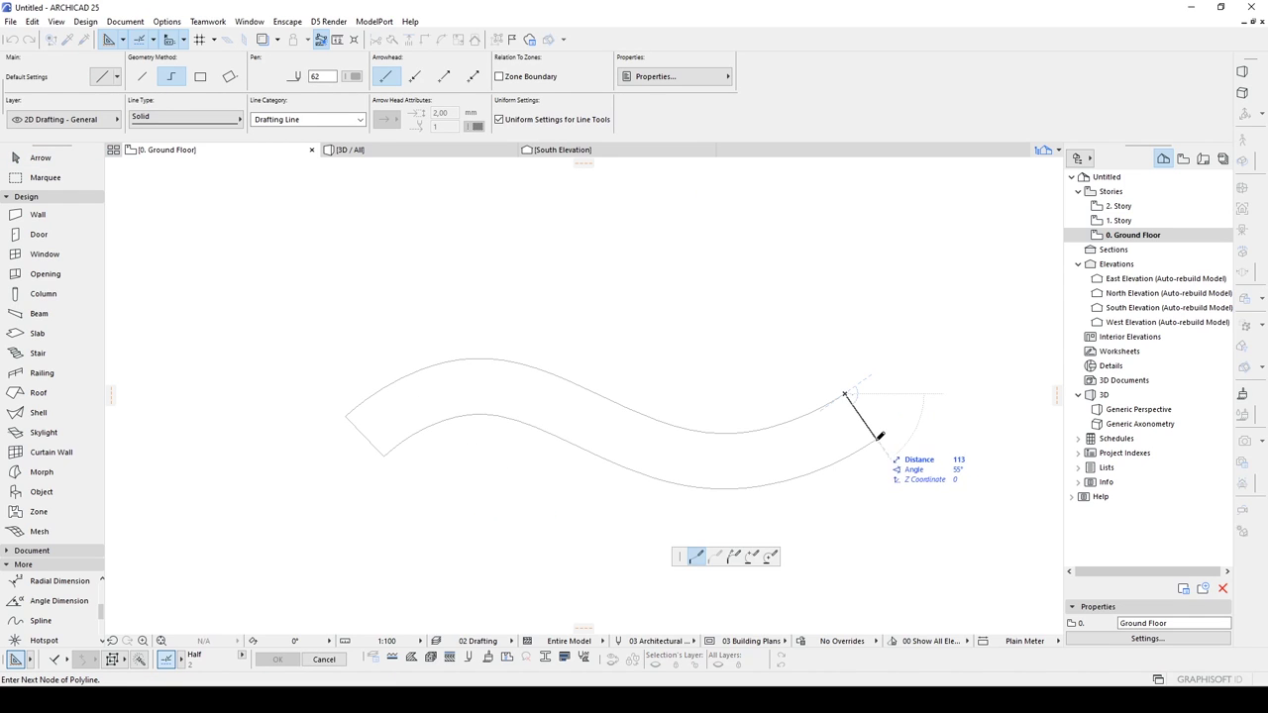
double_click(875, 438)
key(Escape)
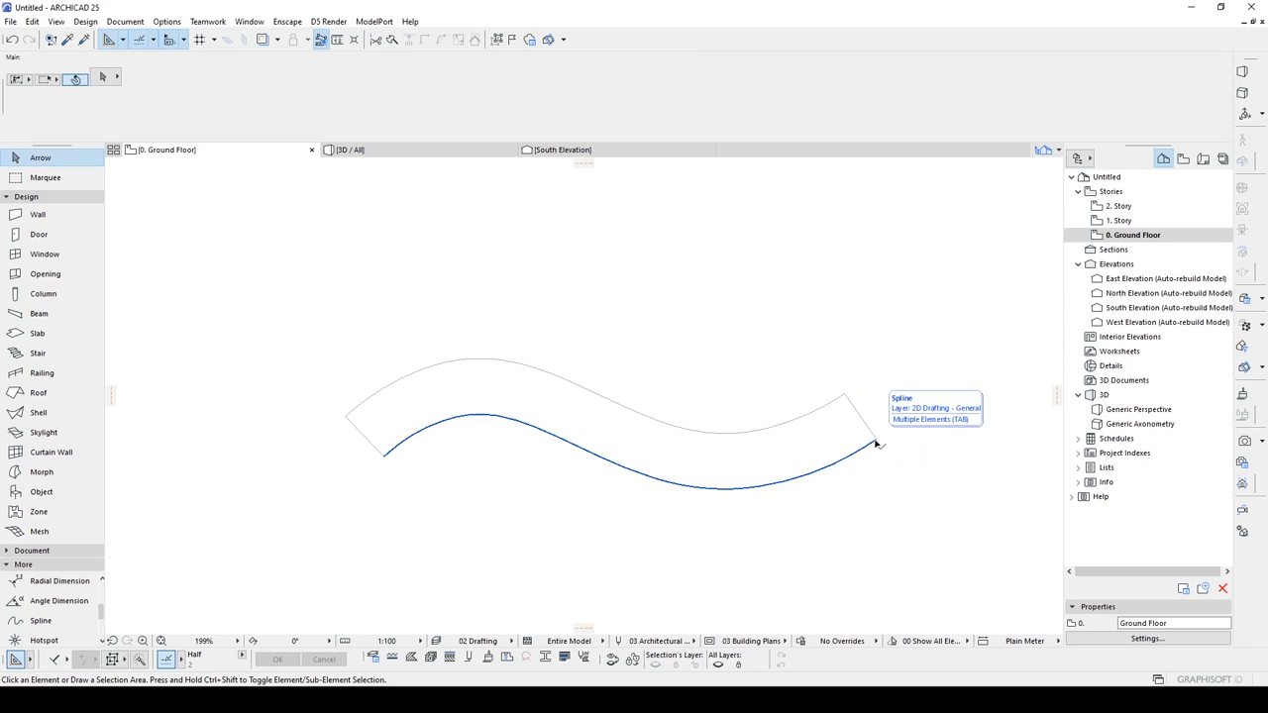
- Draw a closed stone-shaped polyline in the upper corner of the path's left end
key(w)
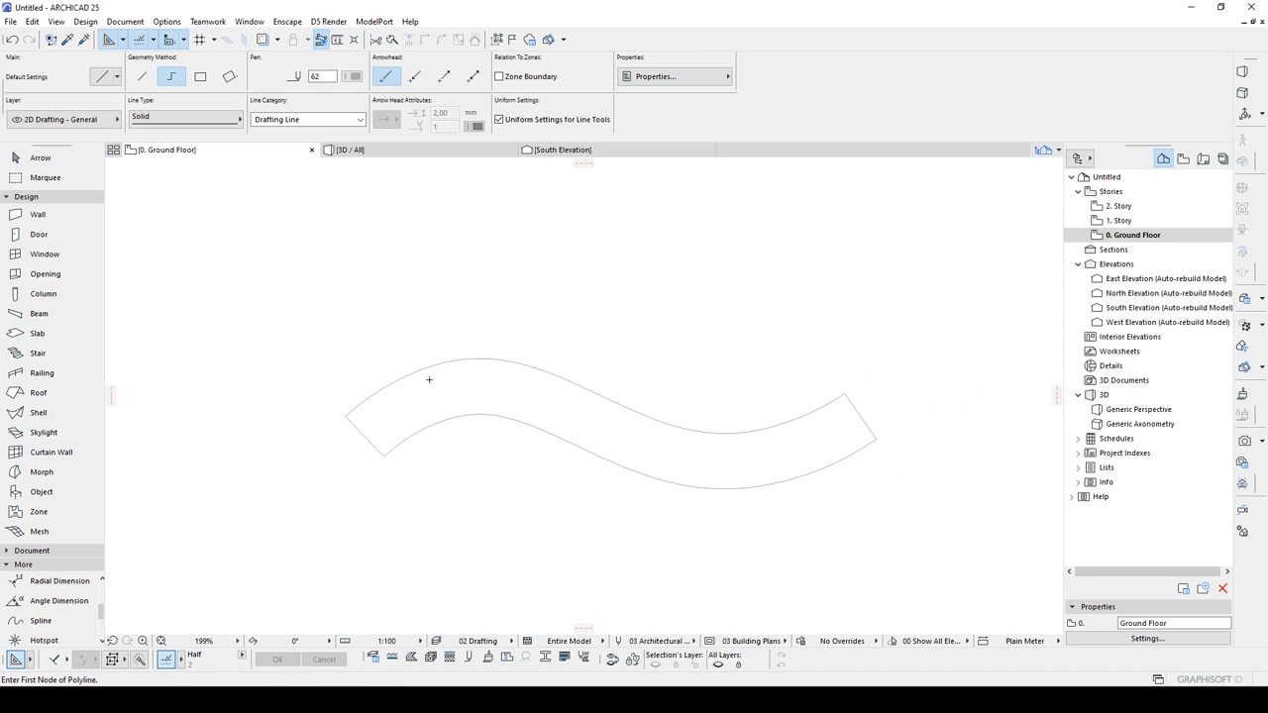
scroll(359, 400, up, 5)
click(335, 424)
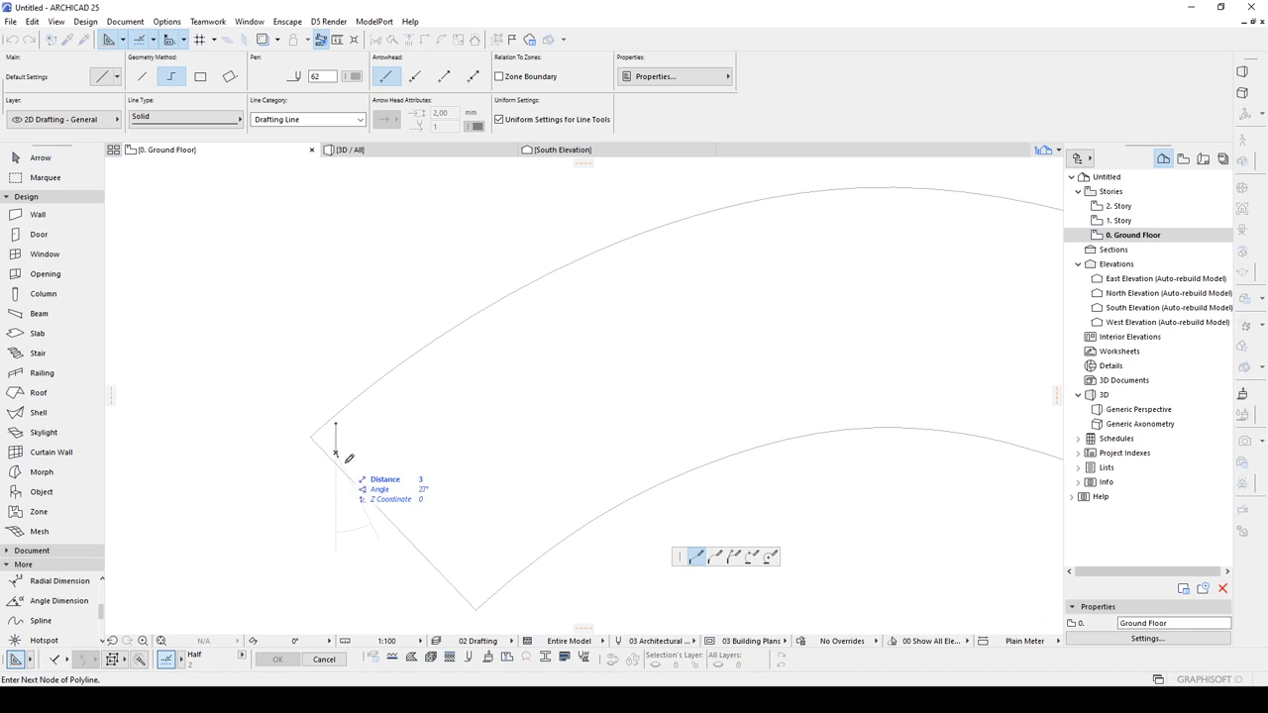
click(405, 461)
click(409, 425)
click(389, 400)
click(385, 397)
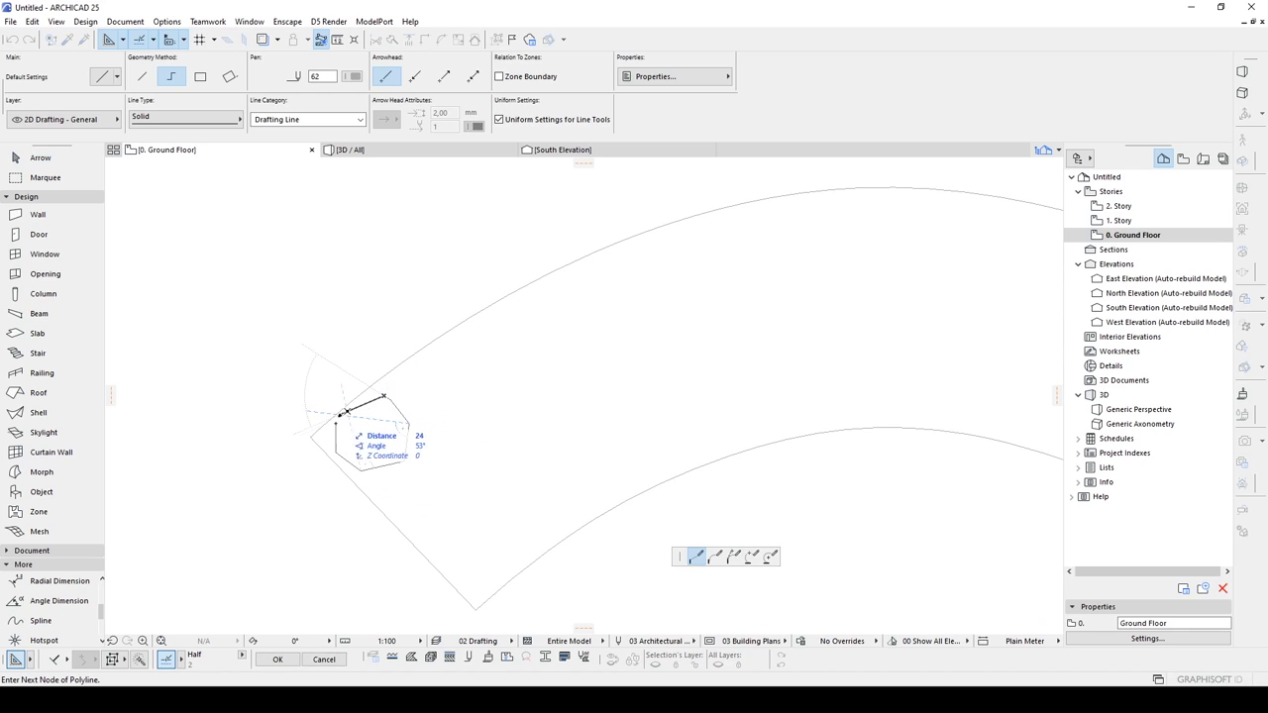
click(337, 421)
- Draw two more closed stone-shaped polylines, one beside and one below the first stone
click(414, 458)
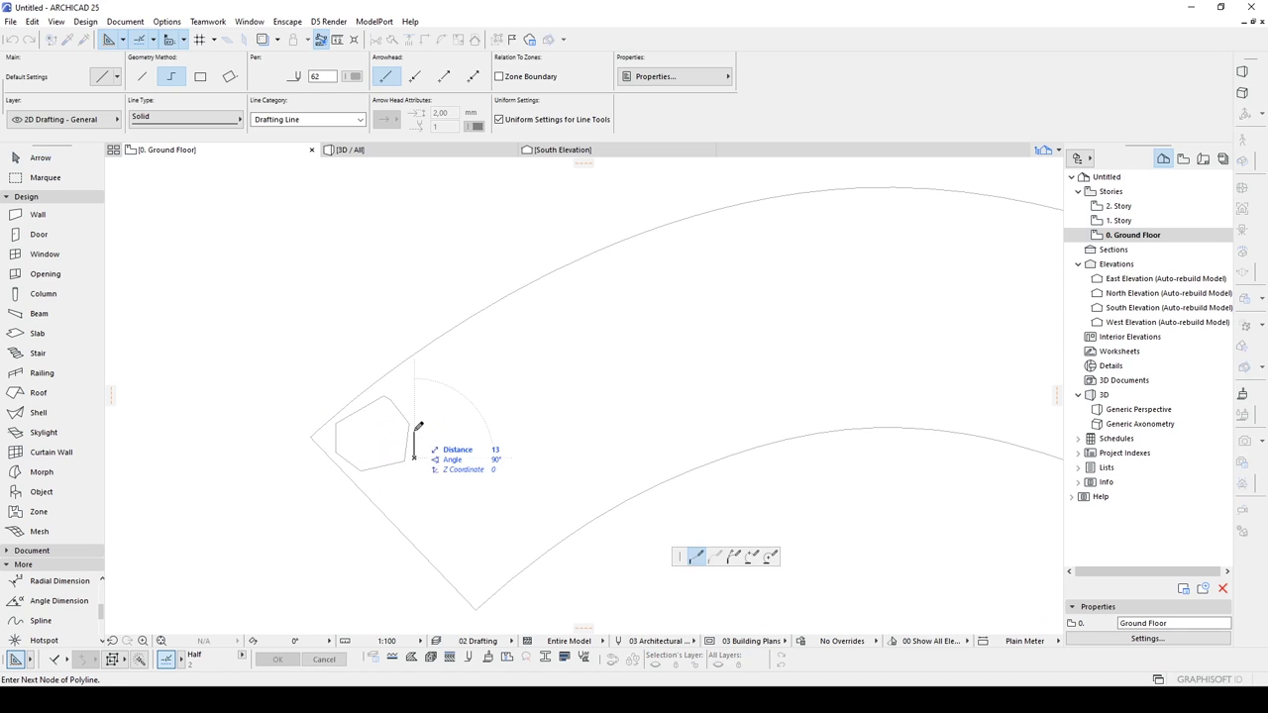
click(422, 393)
click(467, 398)
click(474, 440)
click(471, 465)
click(434, 465)
click(415, 457)
scroll(435, 465, up, 1)
click(422, 468)
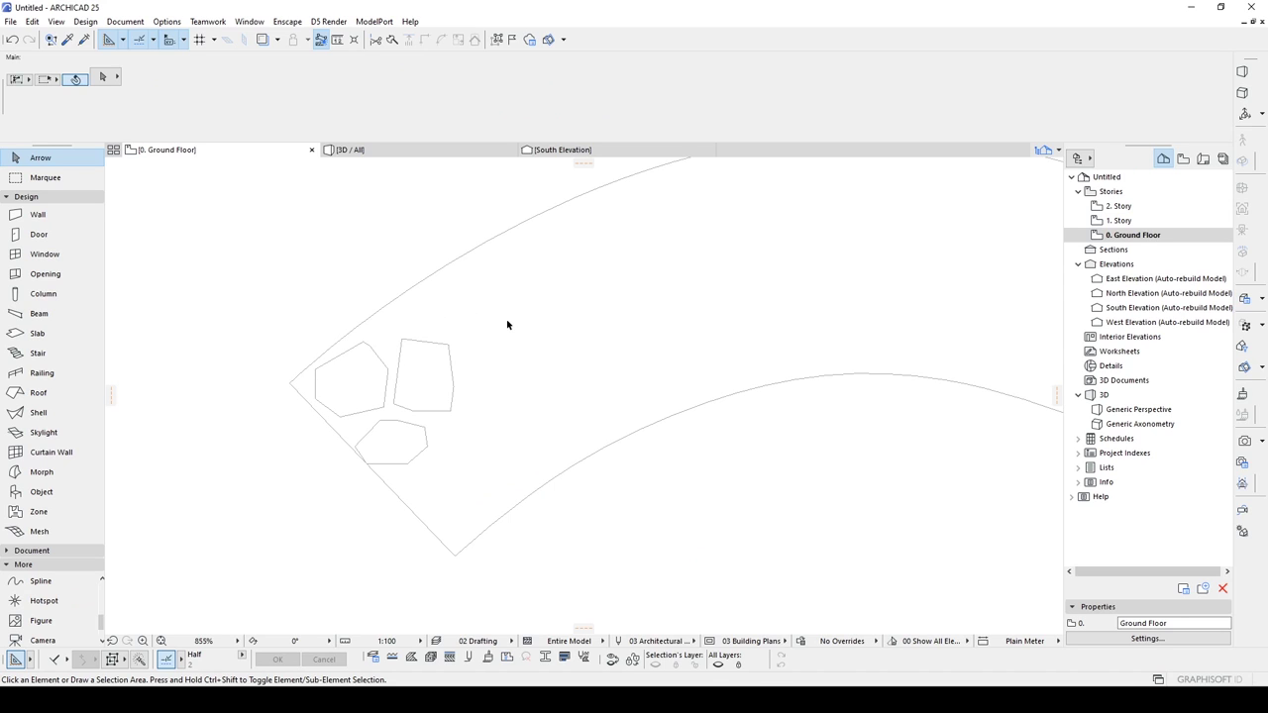
- Delete the three hand-drawn stone outlines at the path's left end
drag(287, 247, 481, 502)
key(Delete)
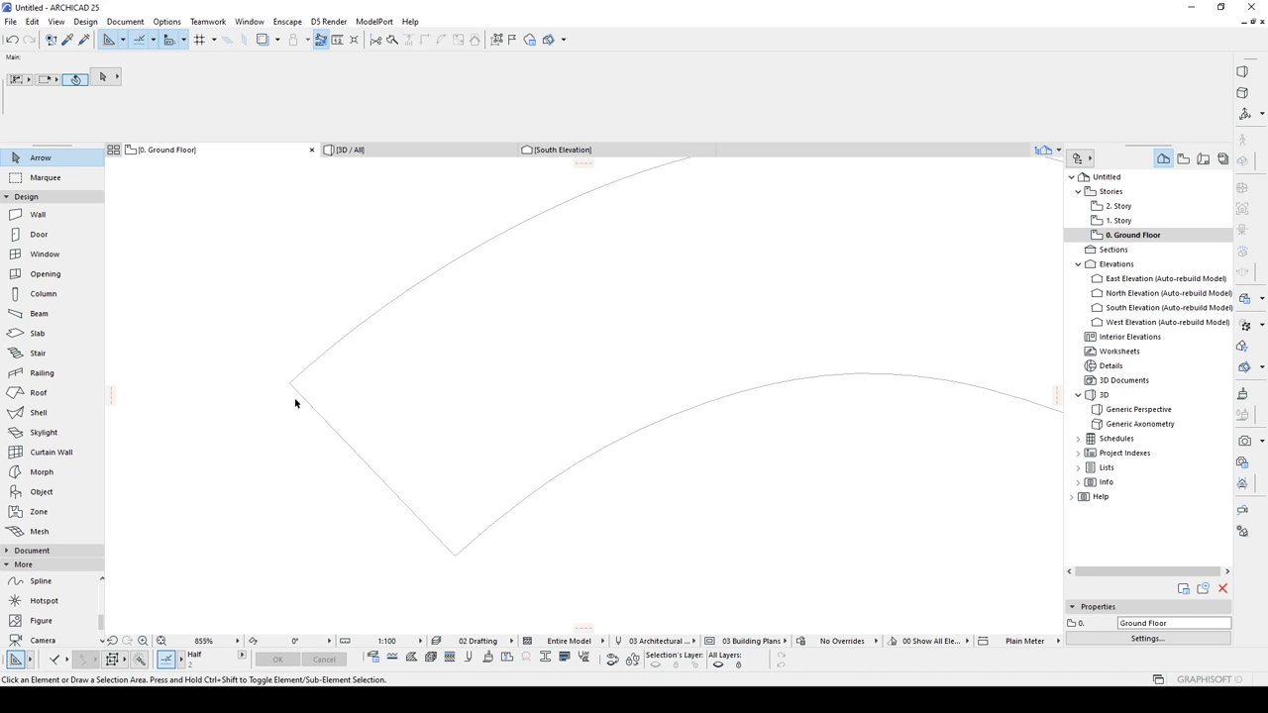
- Activate the Fill tool and set its fill type to the Stonework 12 symbol fill
click(30, 550)
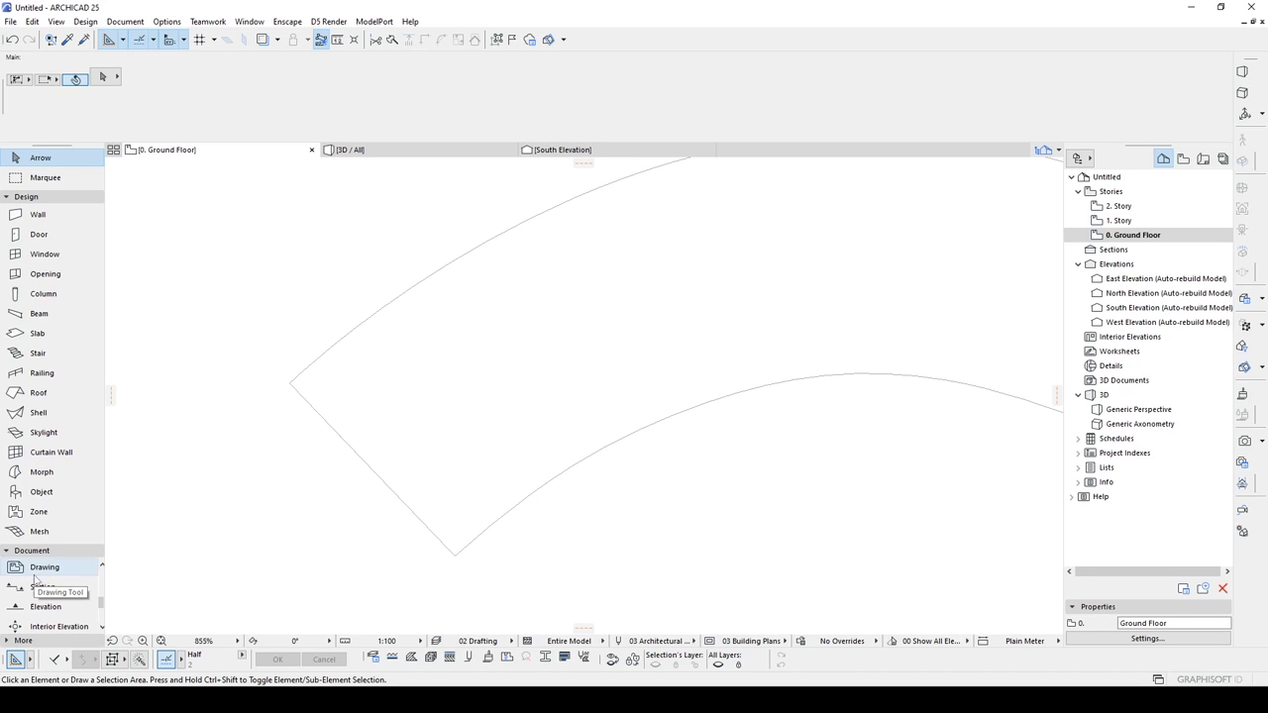
drag(102, 606, 102, 581)
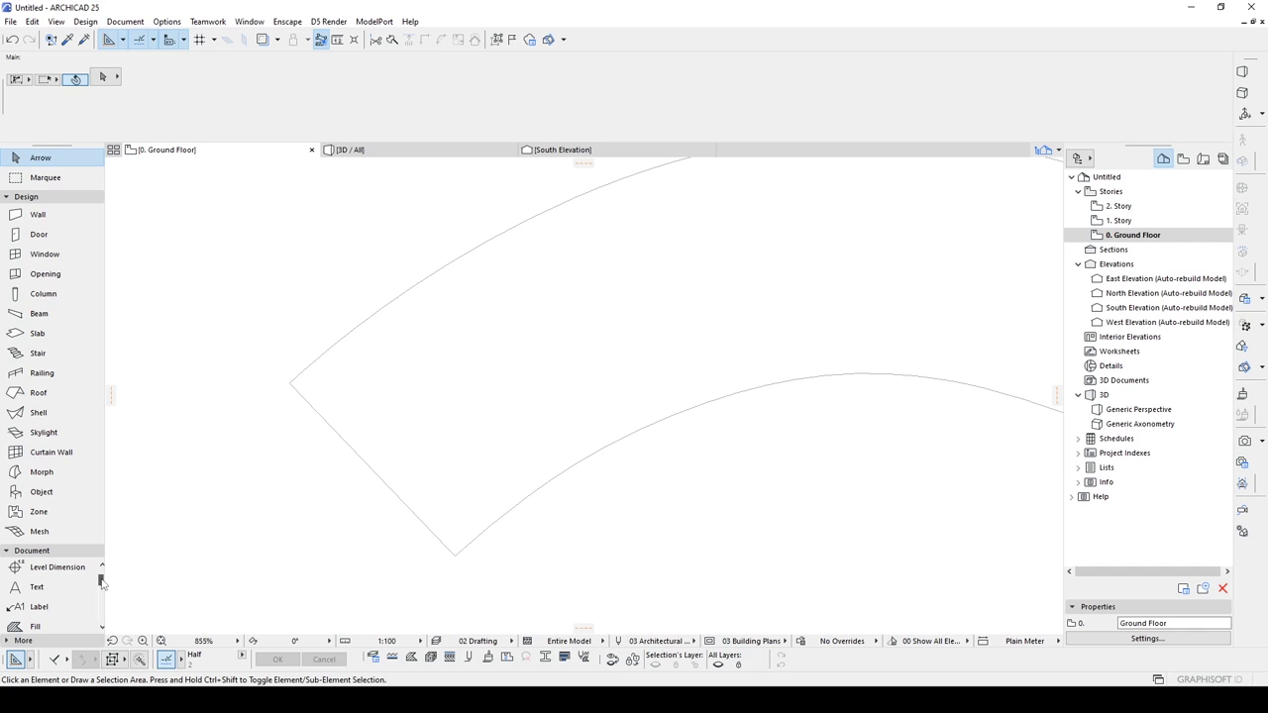
click(22, 628)
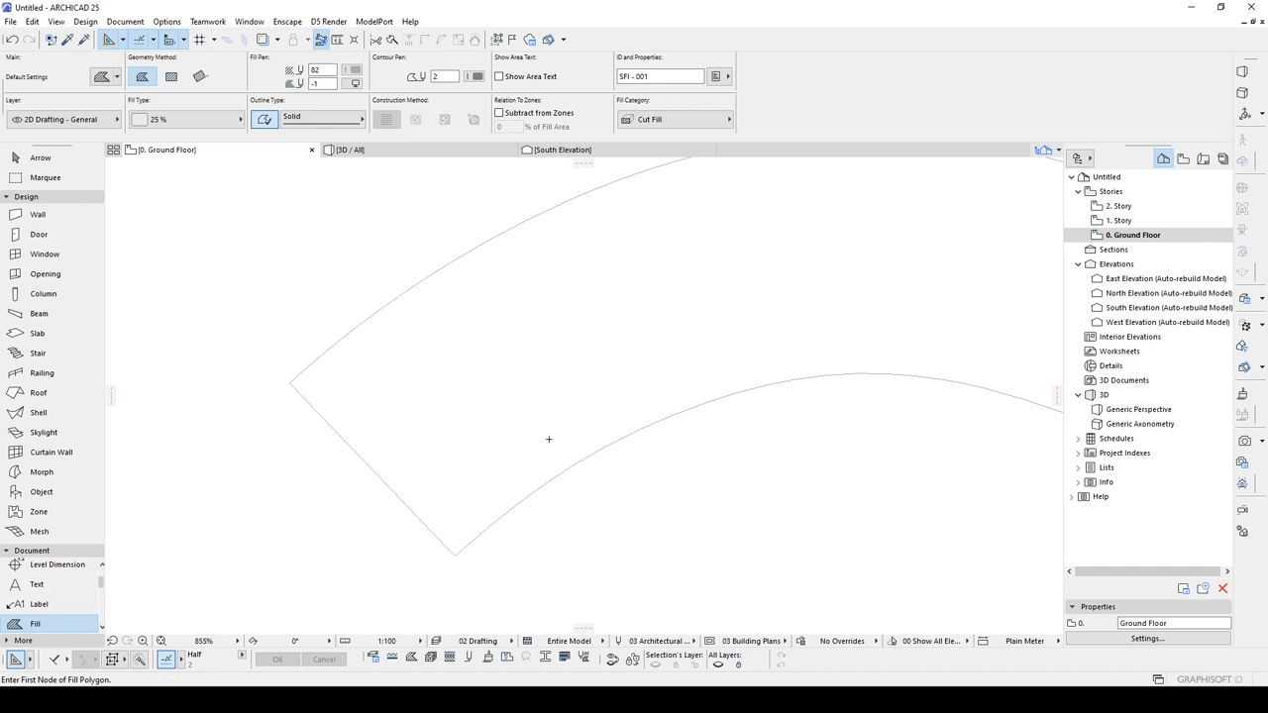
click(187, 120)
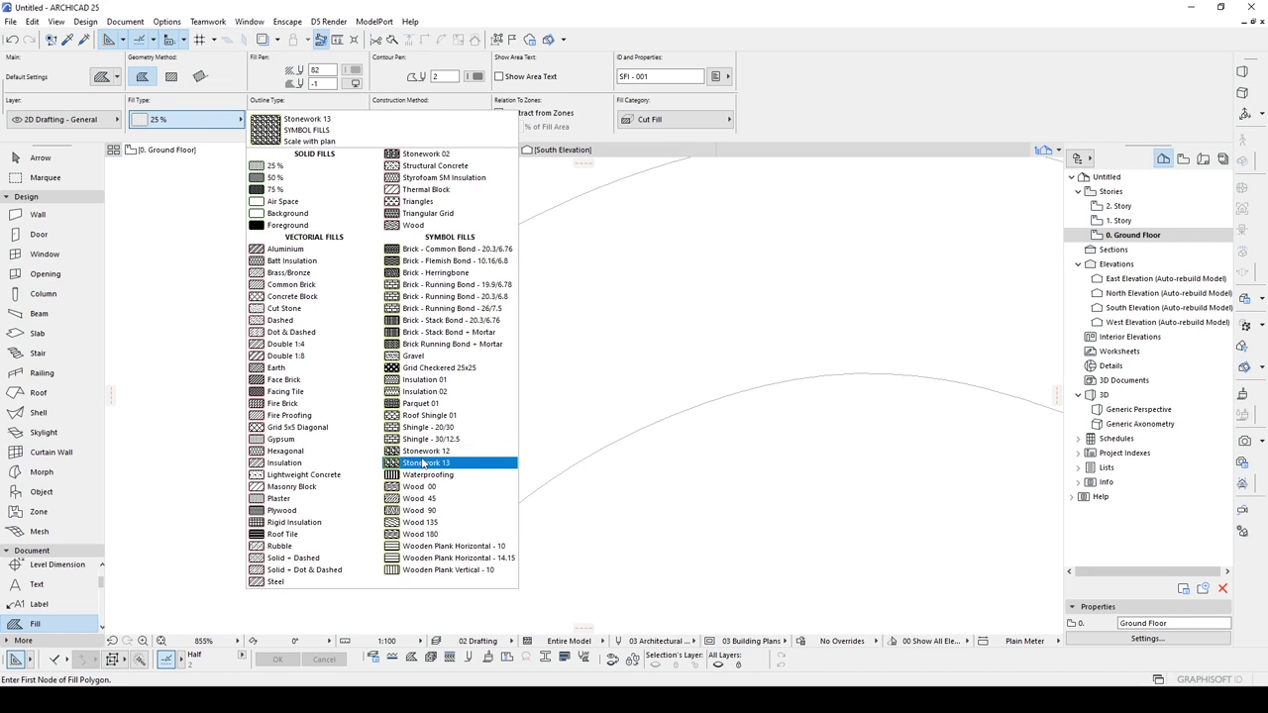
click(424, 452)
scroll(553, 361, down, 2)
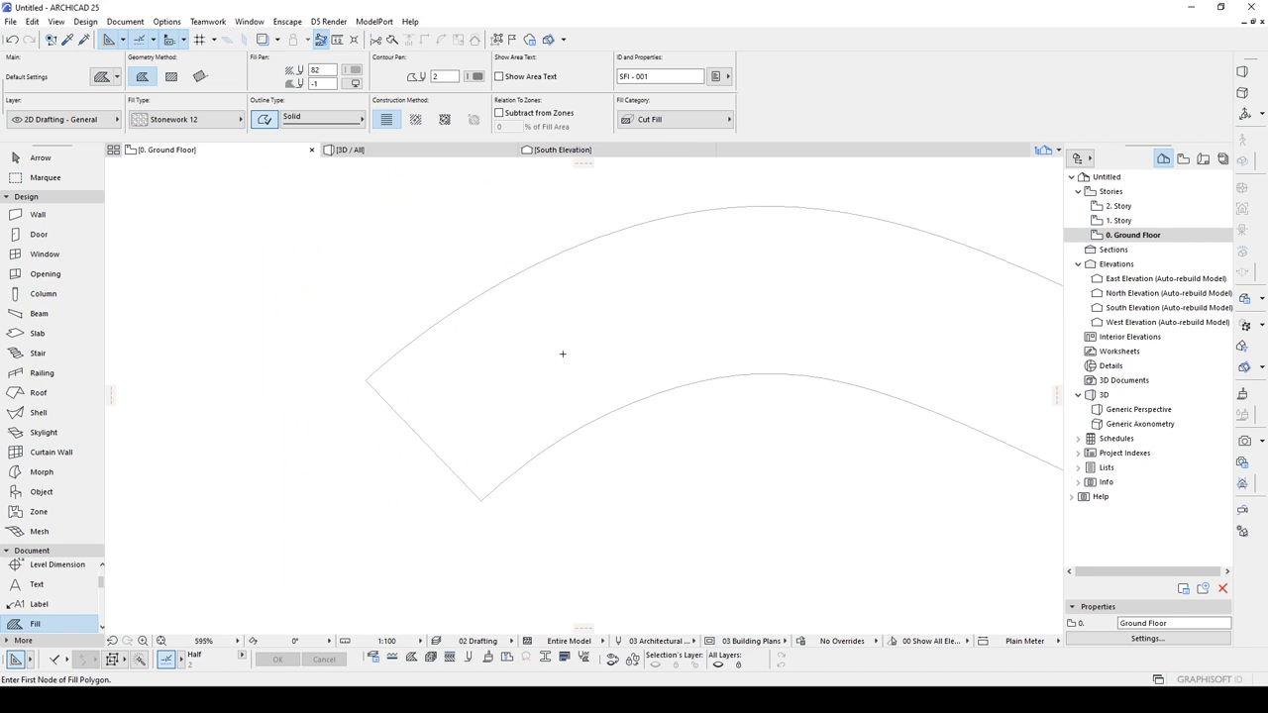
- Fill the whole curved path outline between the two splines with the Stonework 12 fill
click(548, 346)
middle_drag(543, 346, 157, 361)
middle_drag(131, 303, 598, 336)
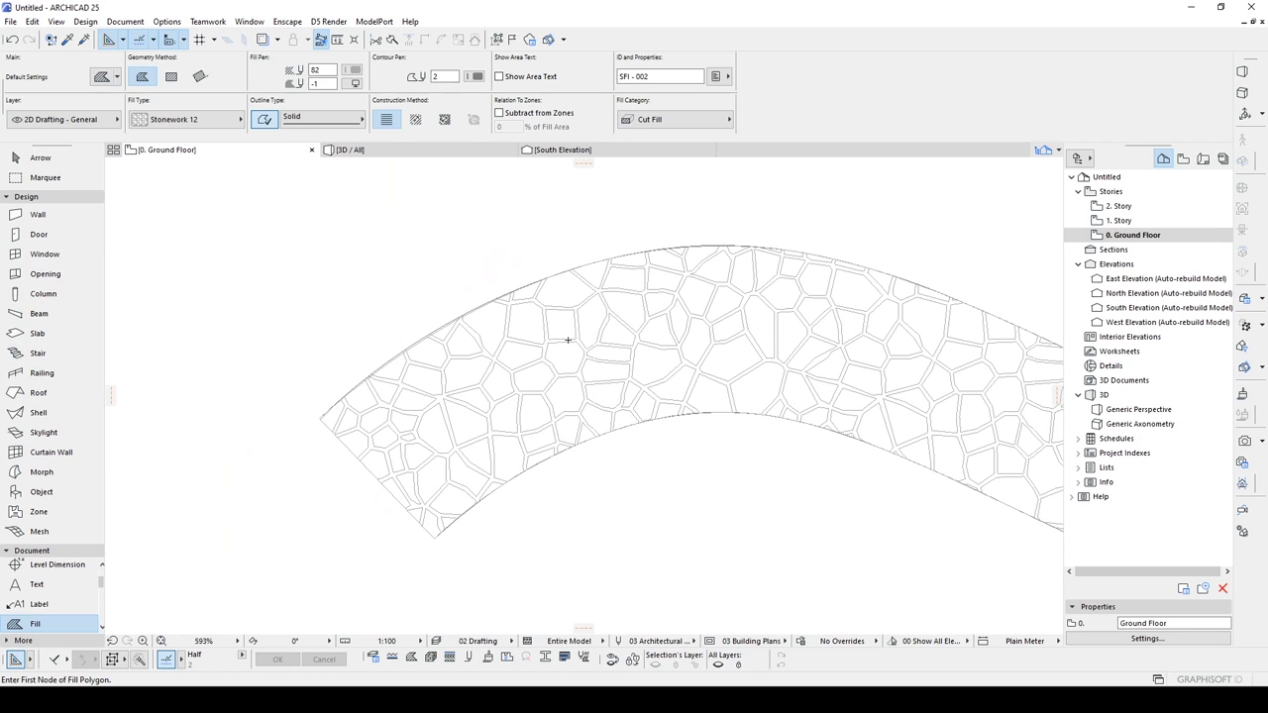
key(Escape)
- Try the Stonework 13 and Stonework 02 fill types on the path fill and undo both changes
click(567, 343)
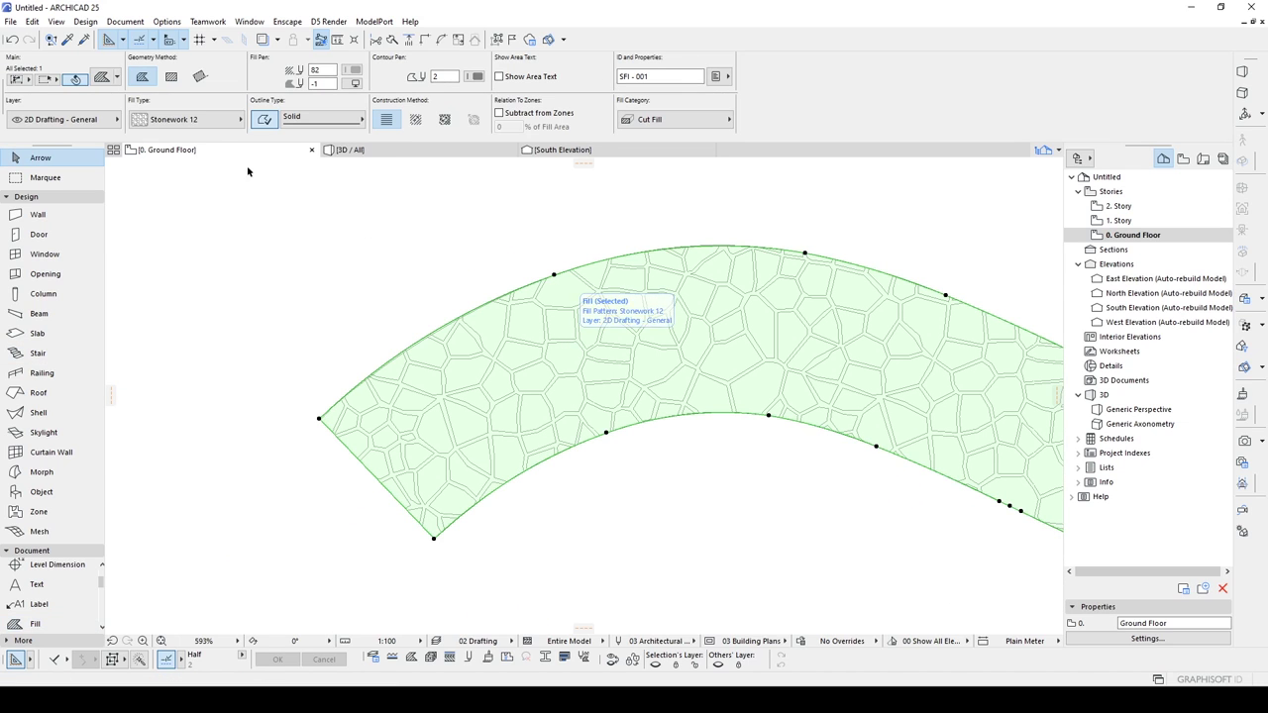
click(216, 123)
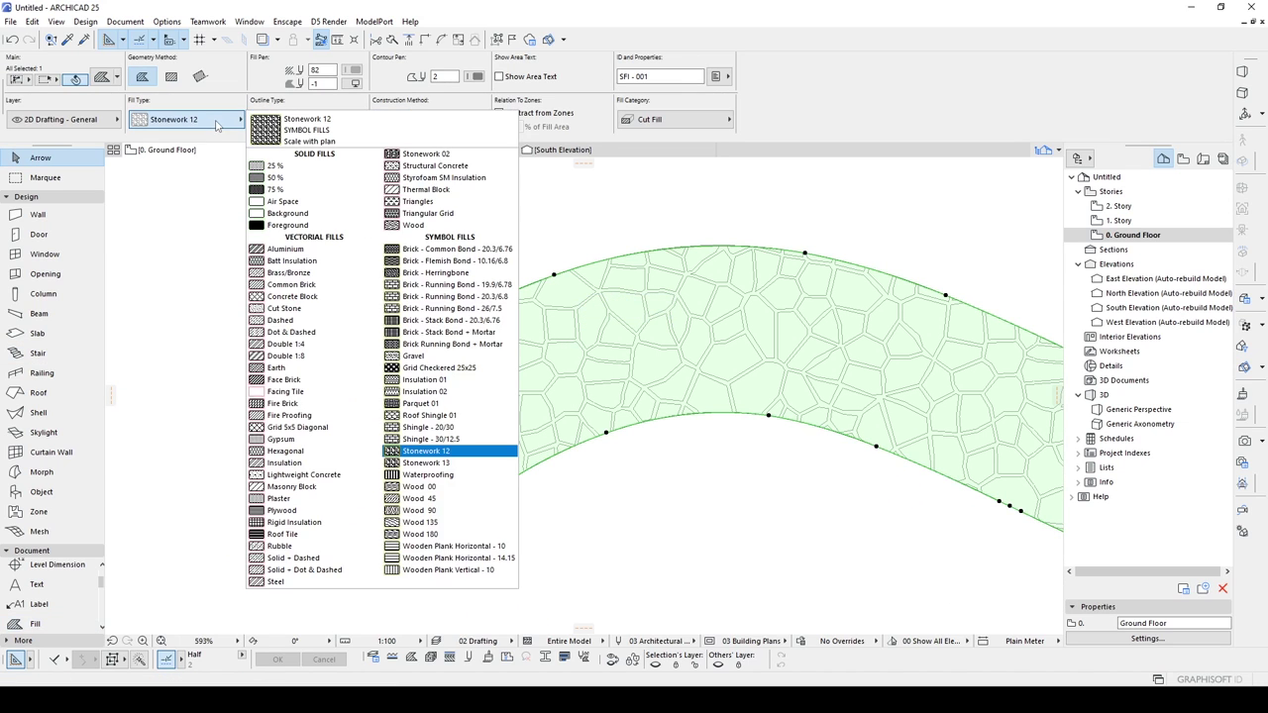
click(459, 465)
scroll(475, 410, up, 4)
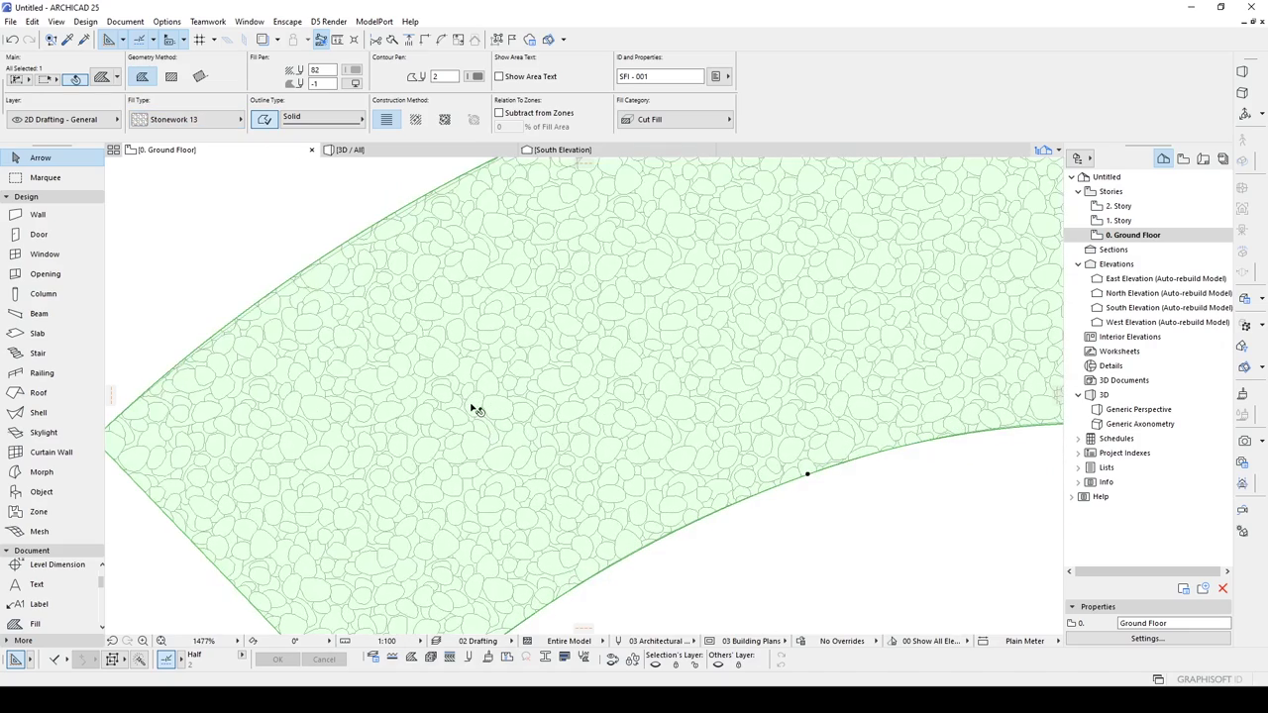
scroll(475, 410, down, 3)
click(163, 120)
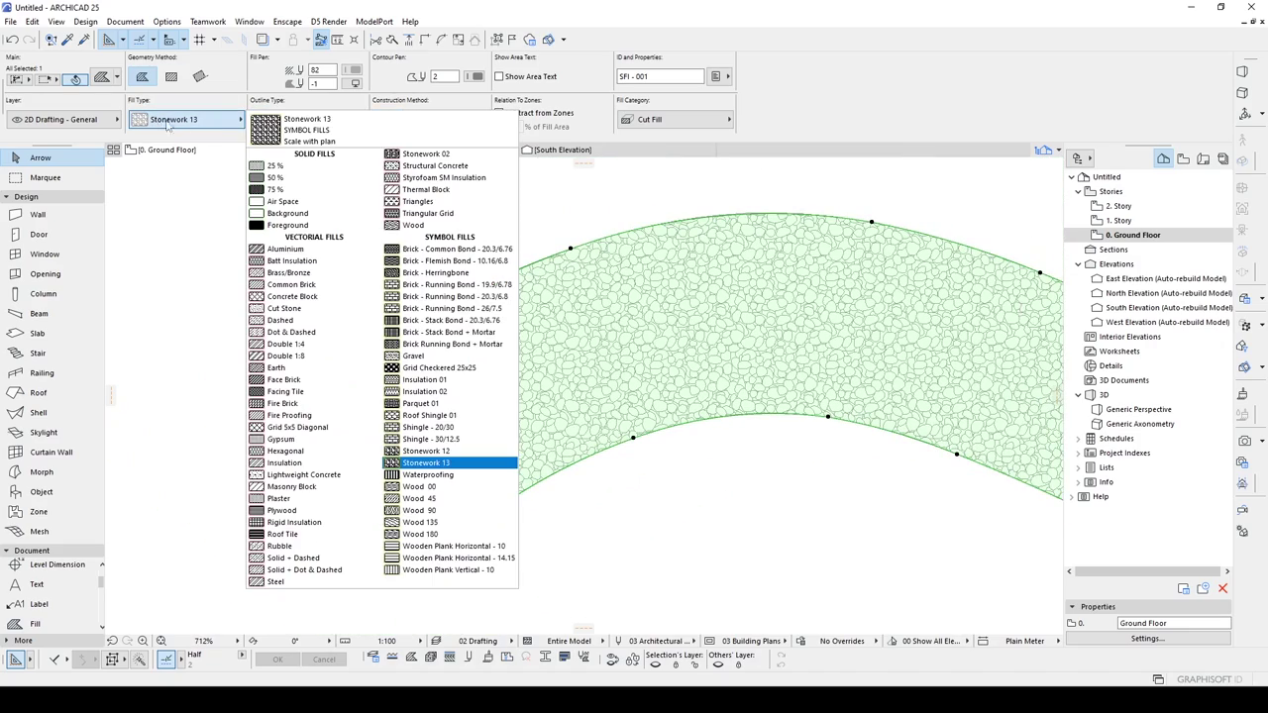
click(425, 155)
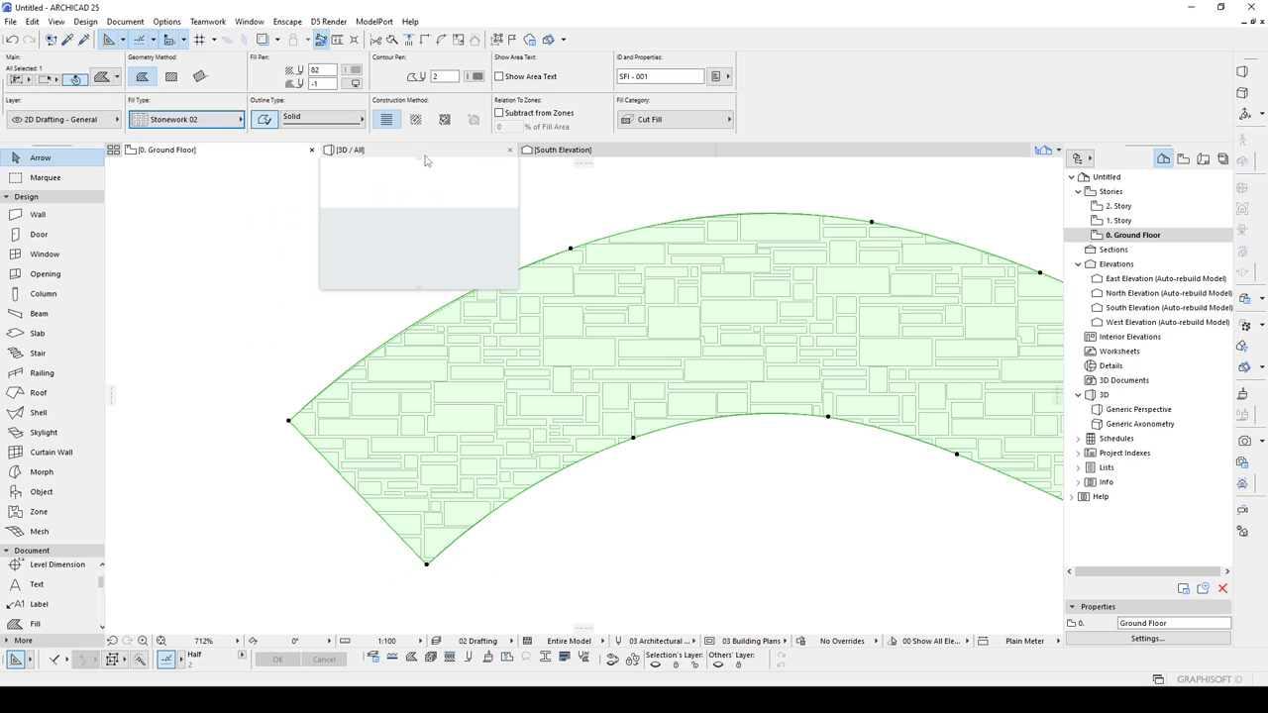
key(ctrl+z)
key(ctrl+z)
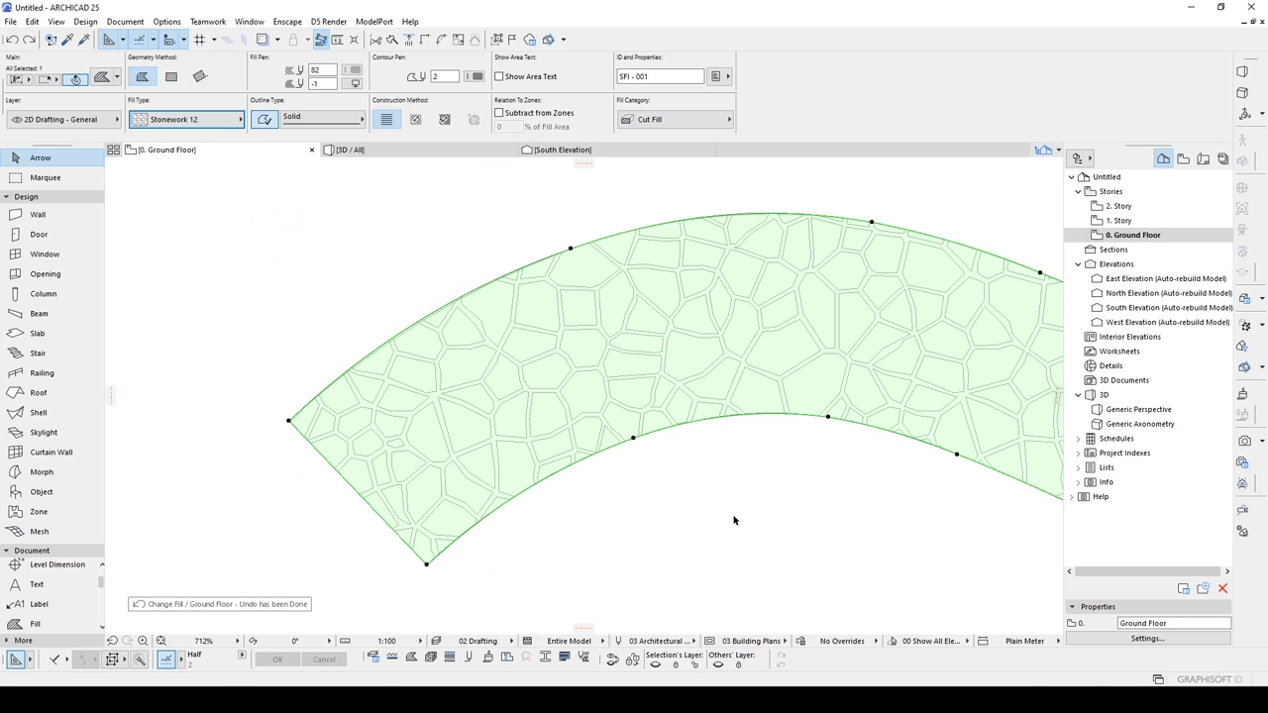
key(Escape)
scroll(591, 386, down, 3)
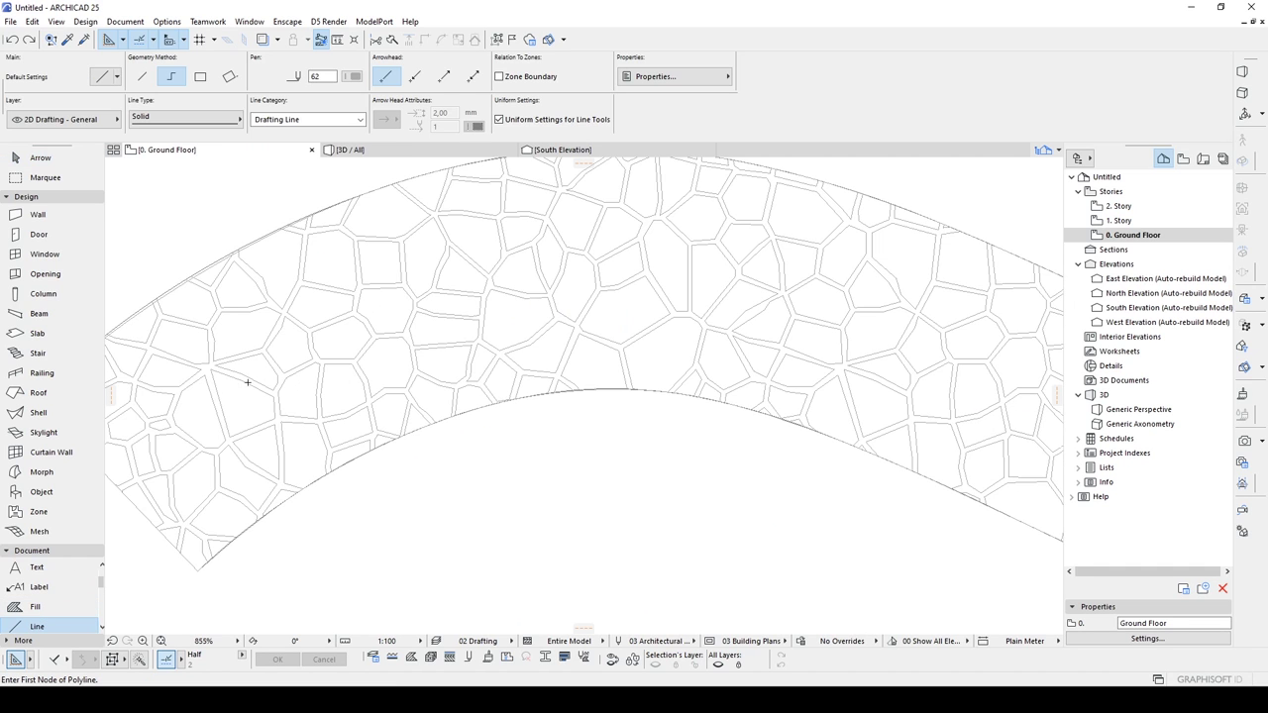
middle_drag(288, 412, 411, 407)
scroll(412, 407, up, 3)
click(397, 413)
click(473, 421)
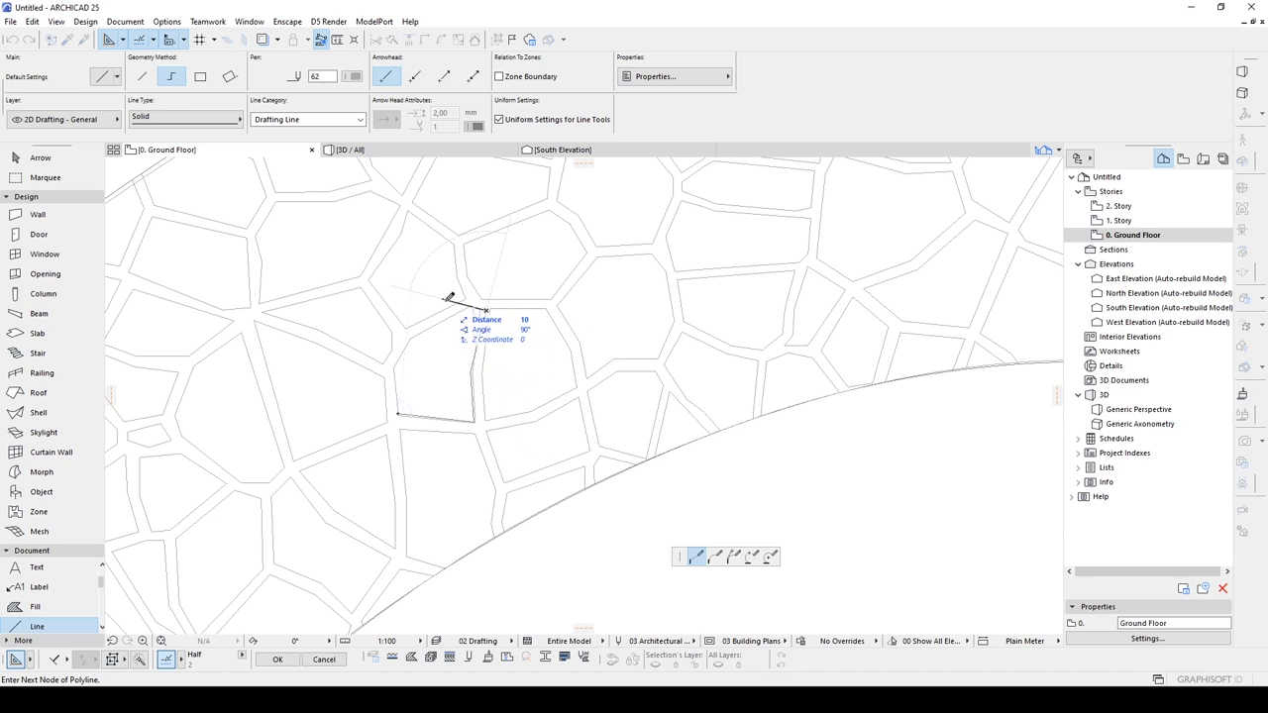
key(Escape)
- Explode the path's stonework fill into the current view without keeping the original element
key(a)
click(486, 323)
scroll(487, 323, down, 4)
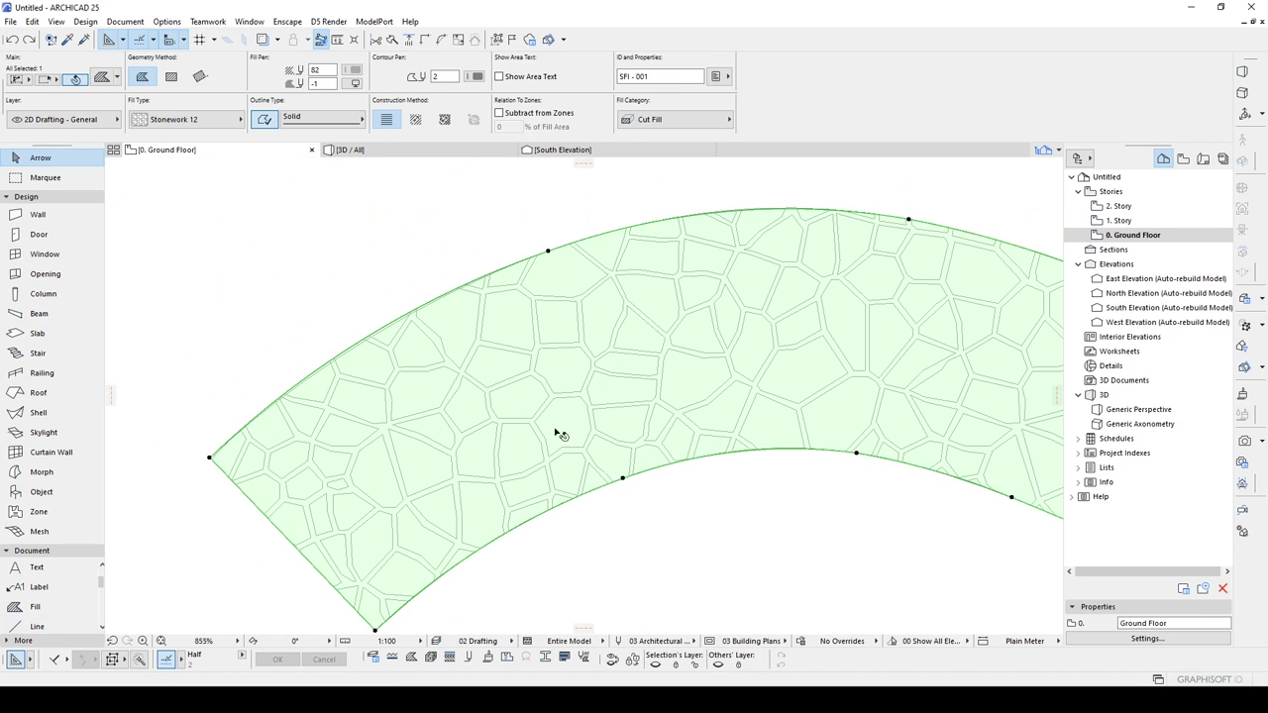
click(33, 21)
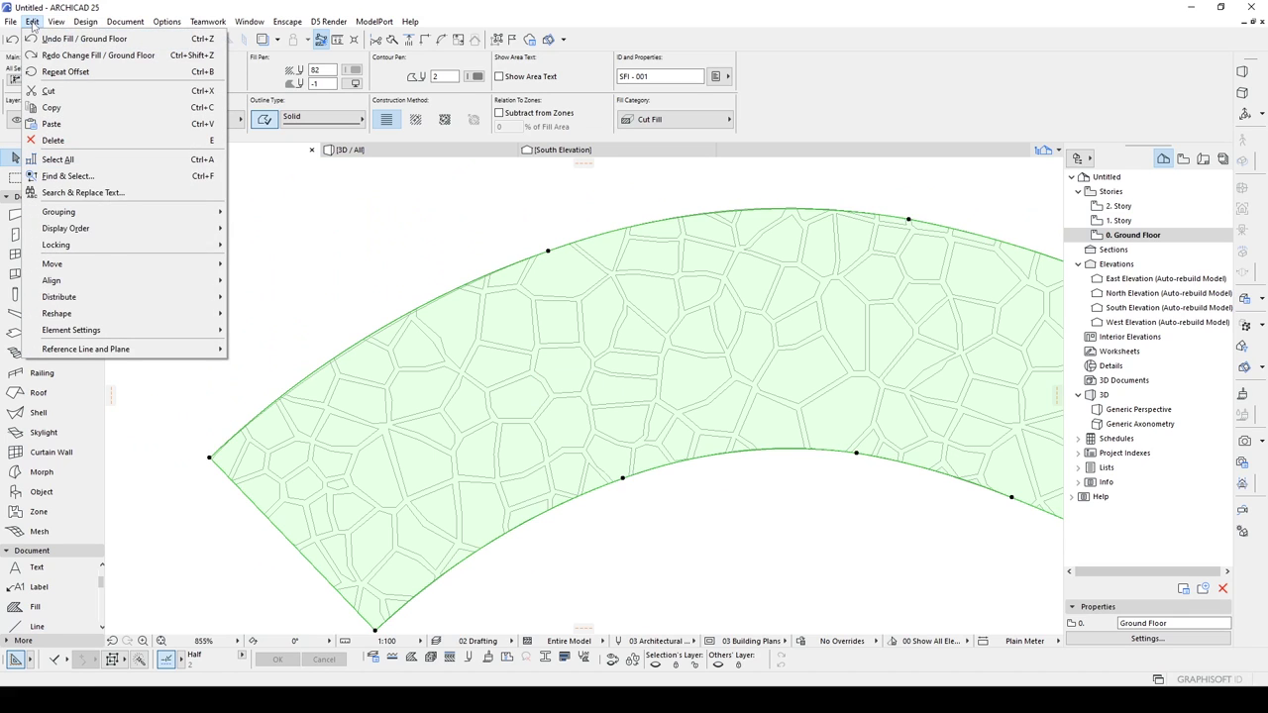
mouse_move(82, 315)
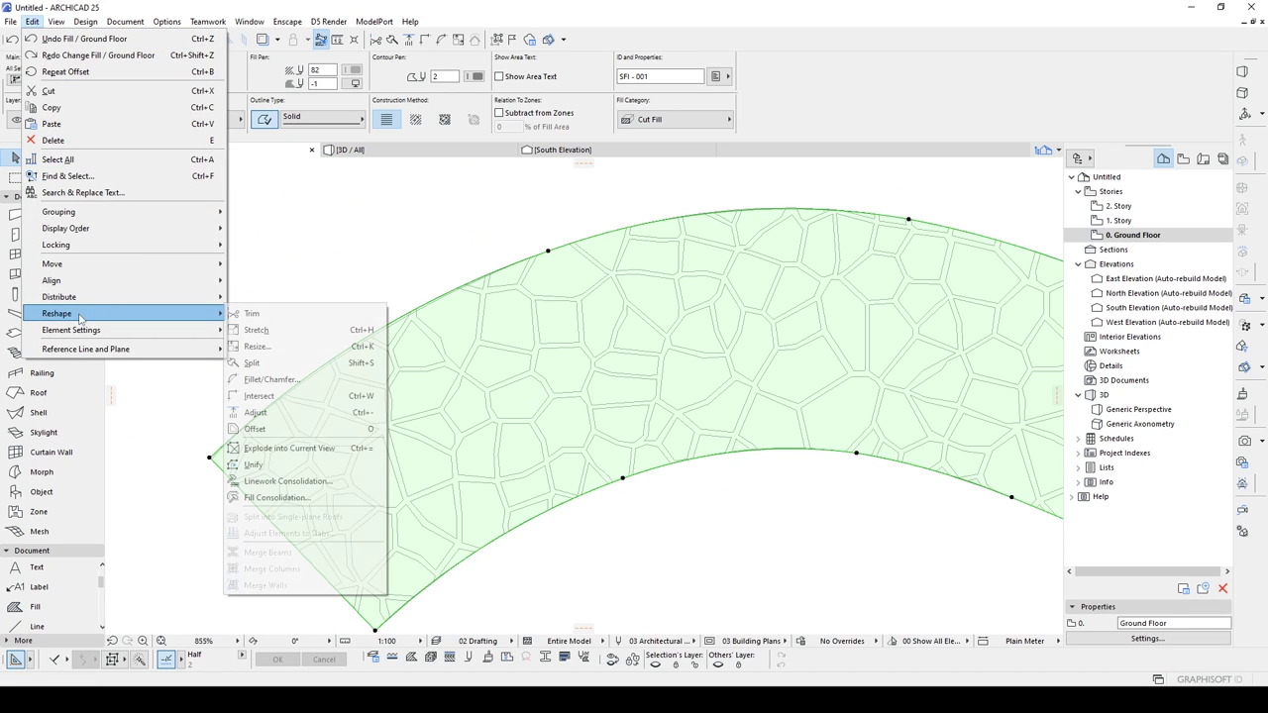
click(272, 447)
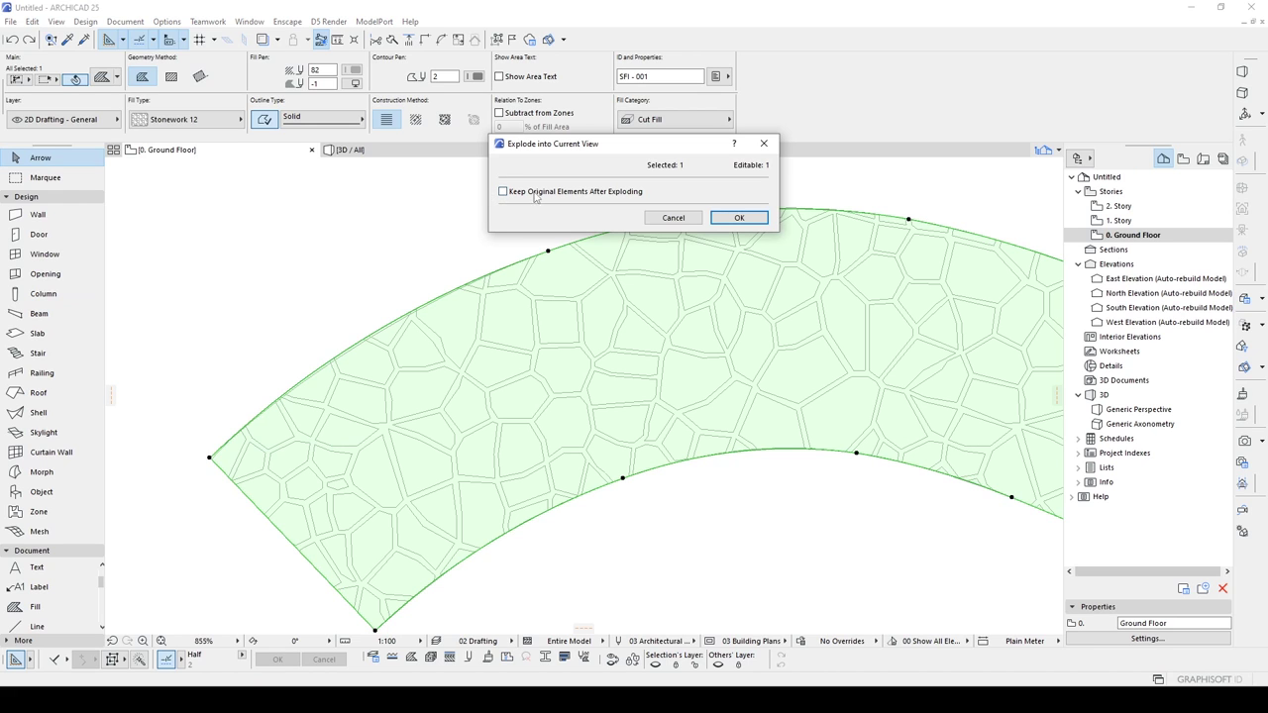
click(739, 217)
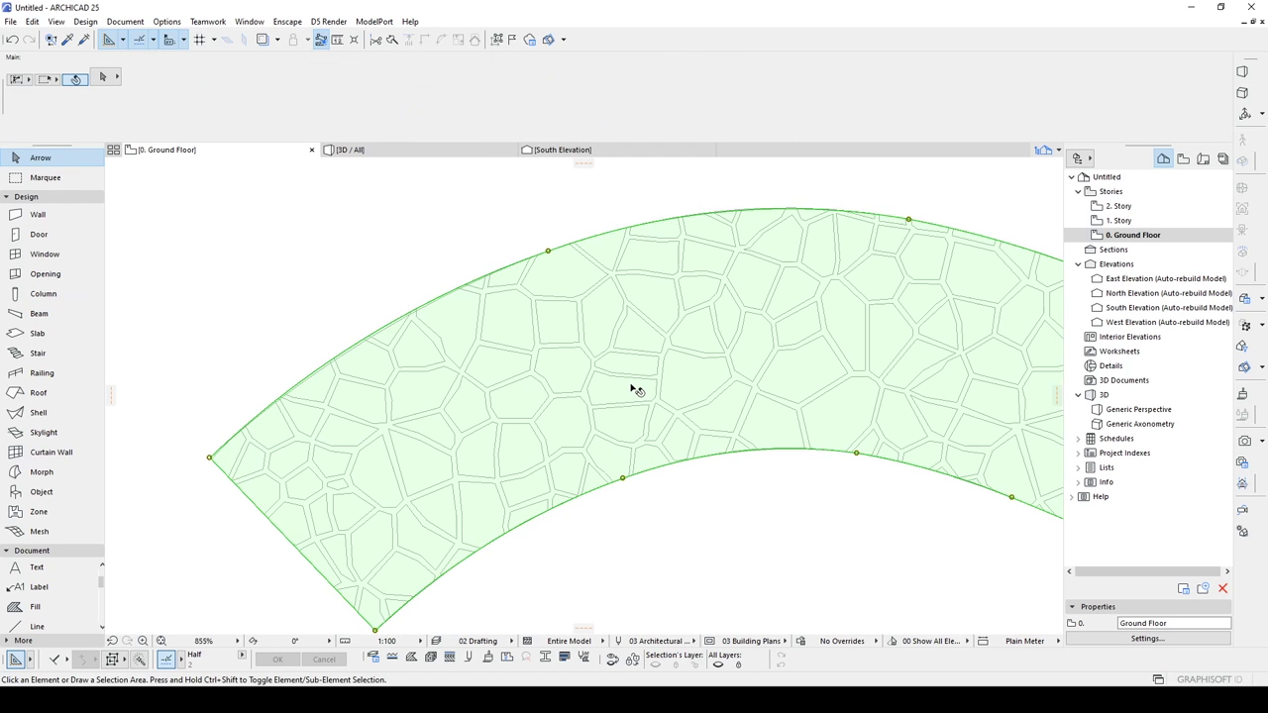
key(ctrl+a)
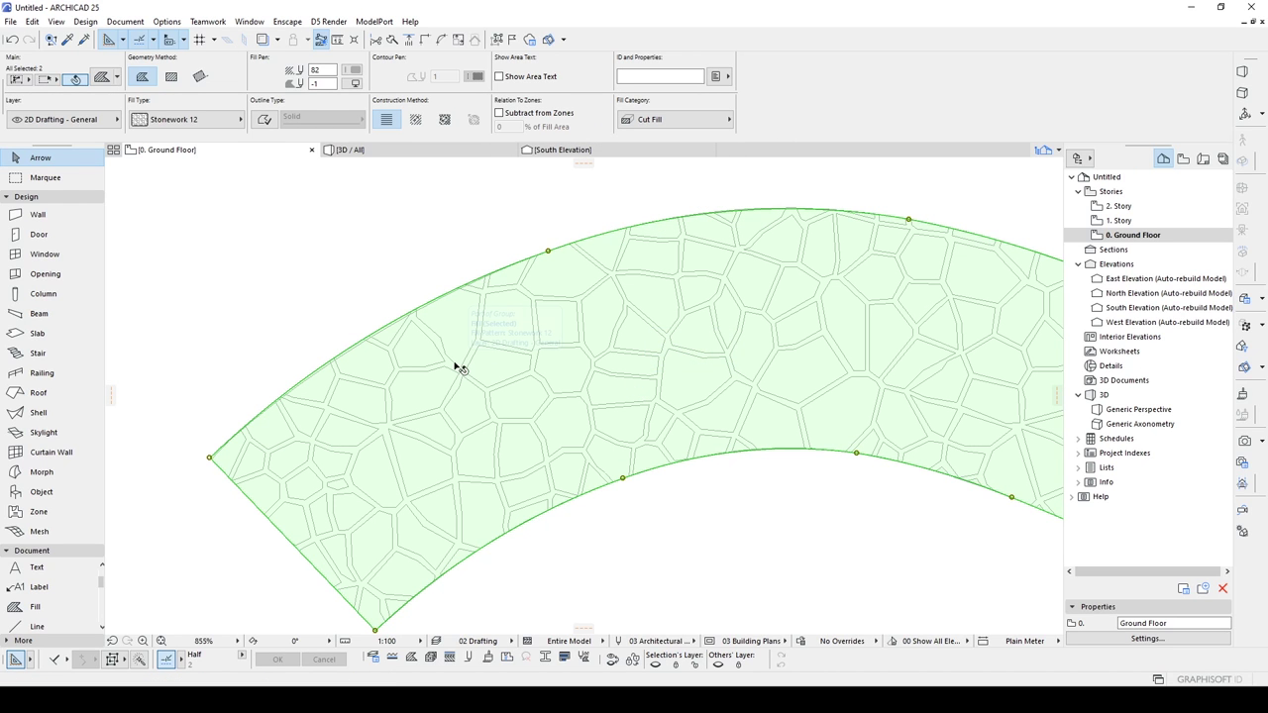
key(ctrl+a)
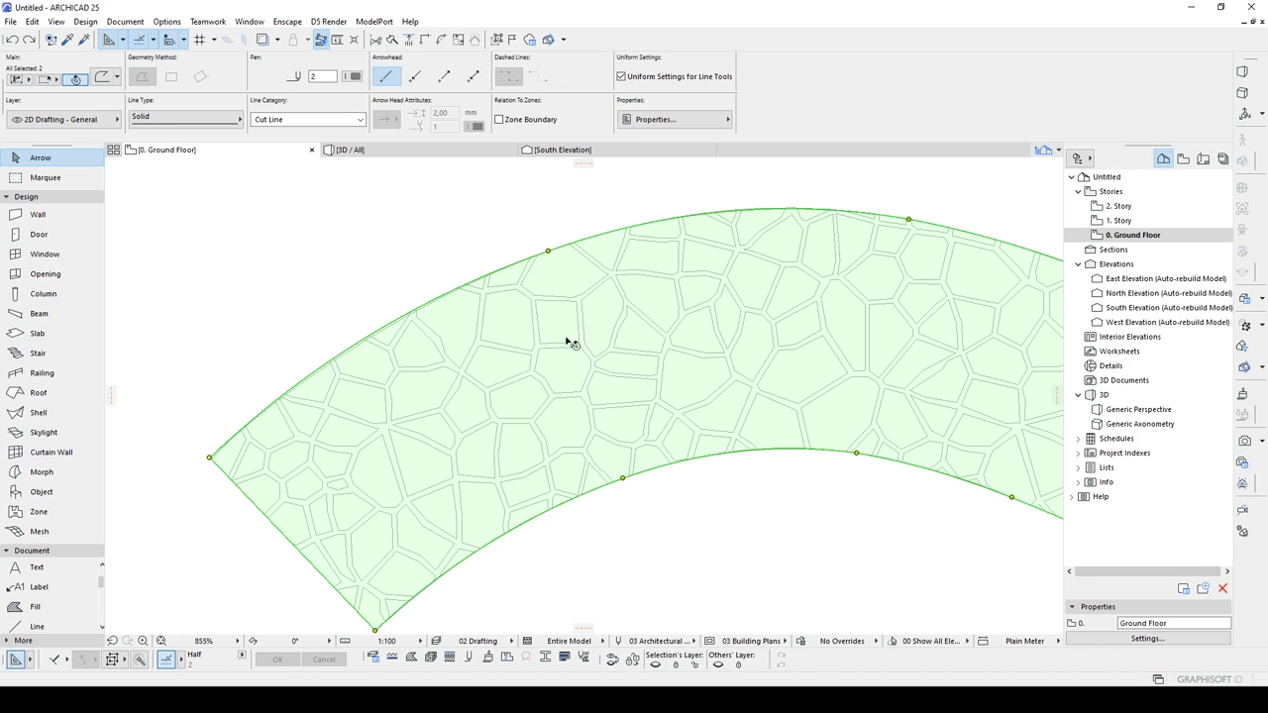
click(705, 506)
scroll(427, 373, down, 6)
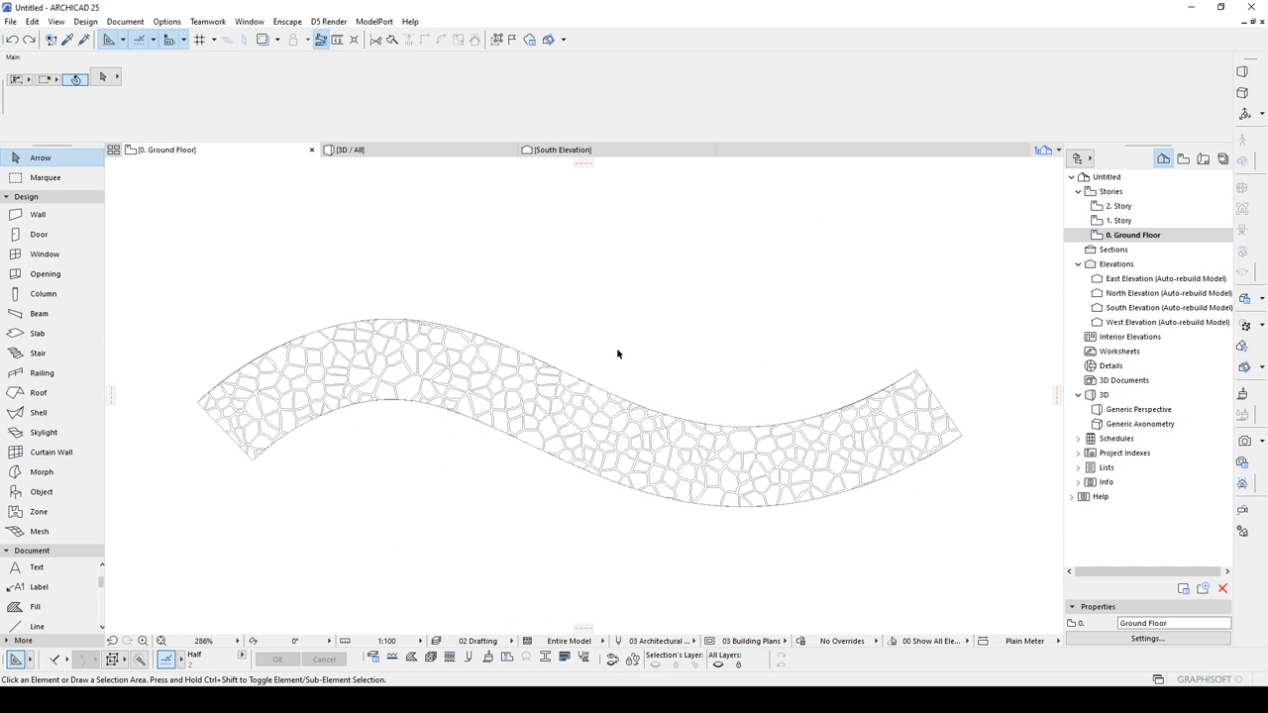
middle_drag(568, 319, 591, 319)
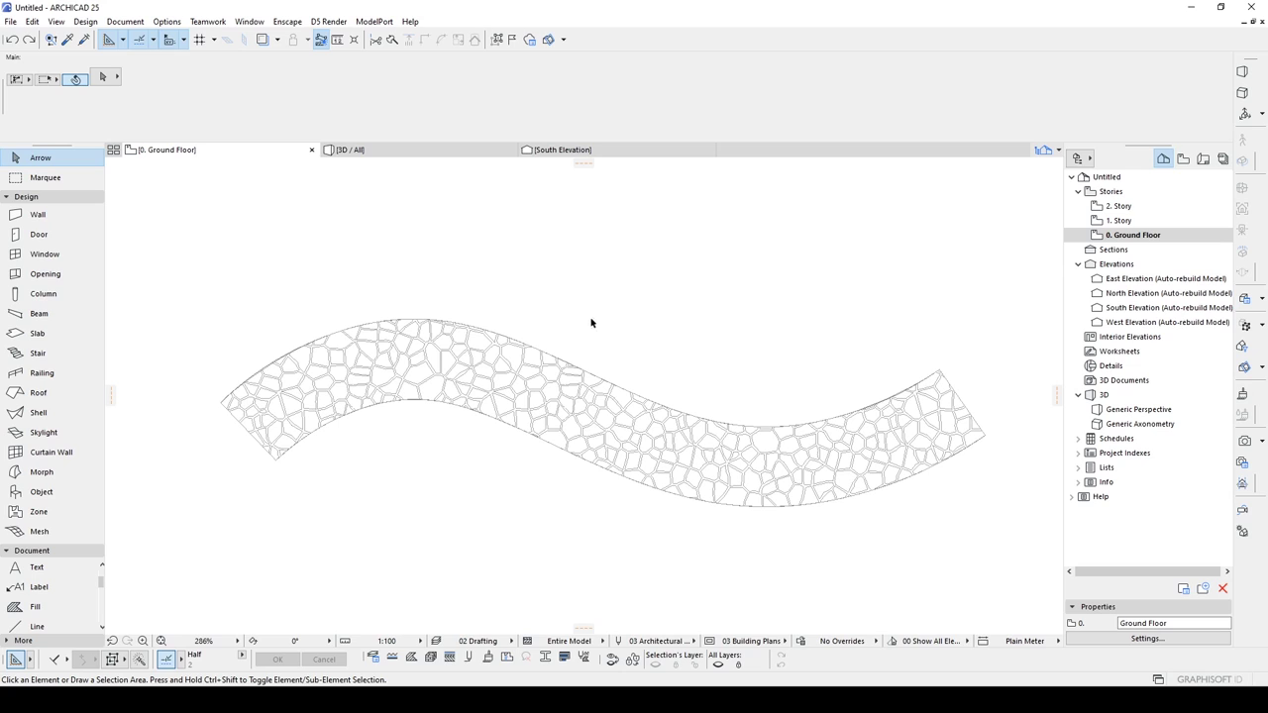
- Save the plan as a DWG file named "stone path" with the "01 For further editing" translator
click(10, 21)
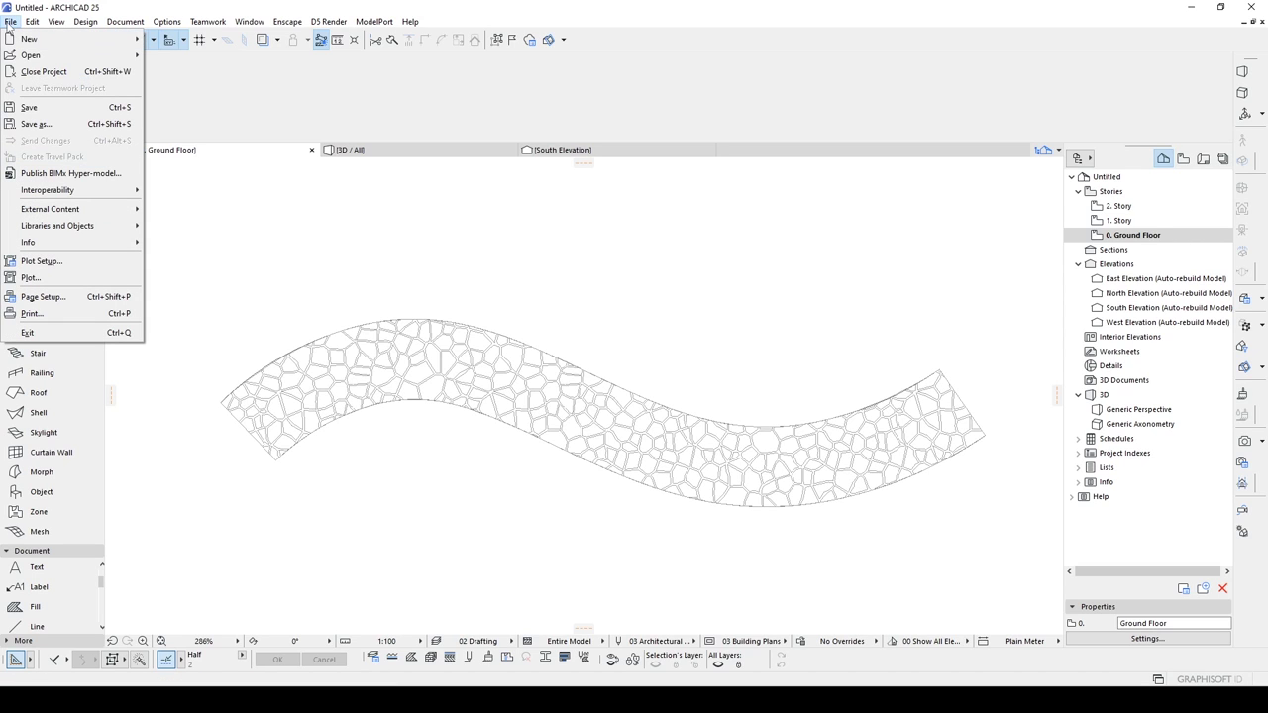
click(44, 124)
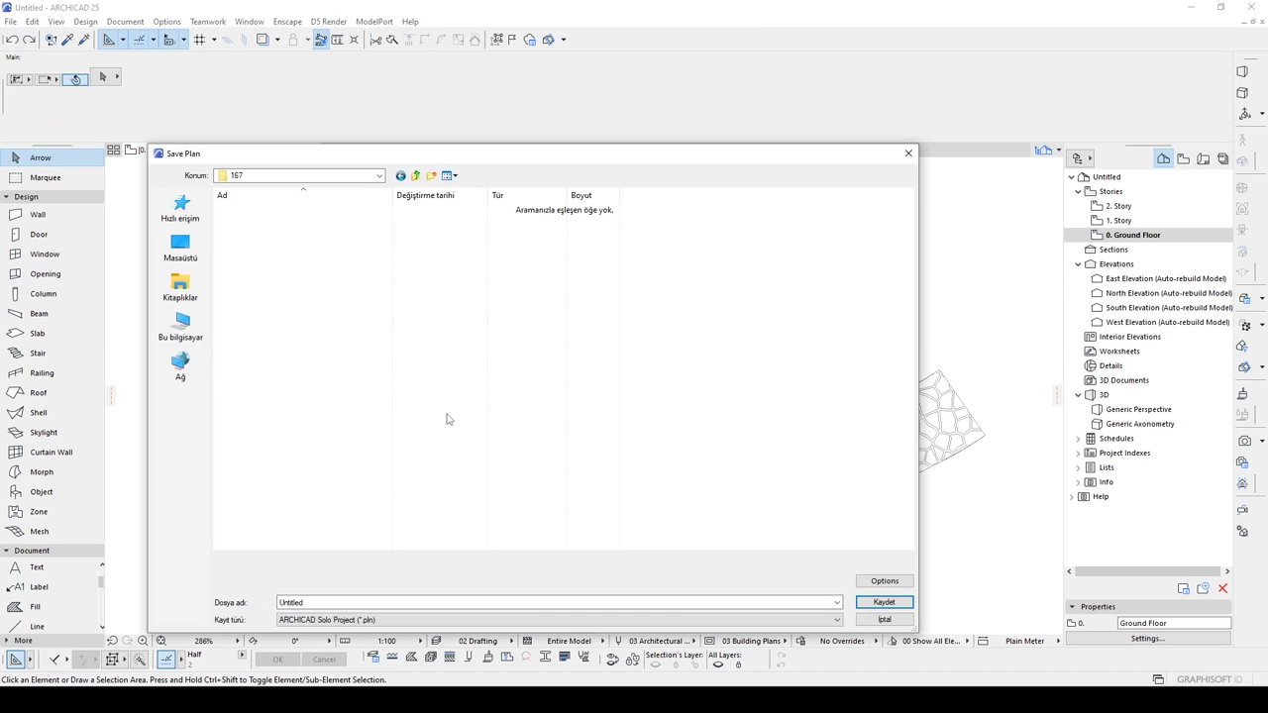
click(329, 620)
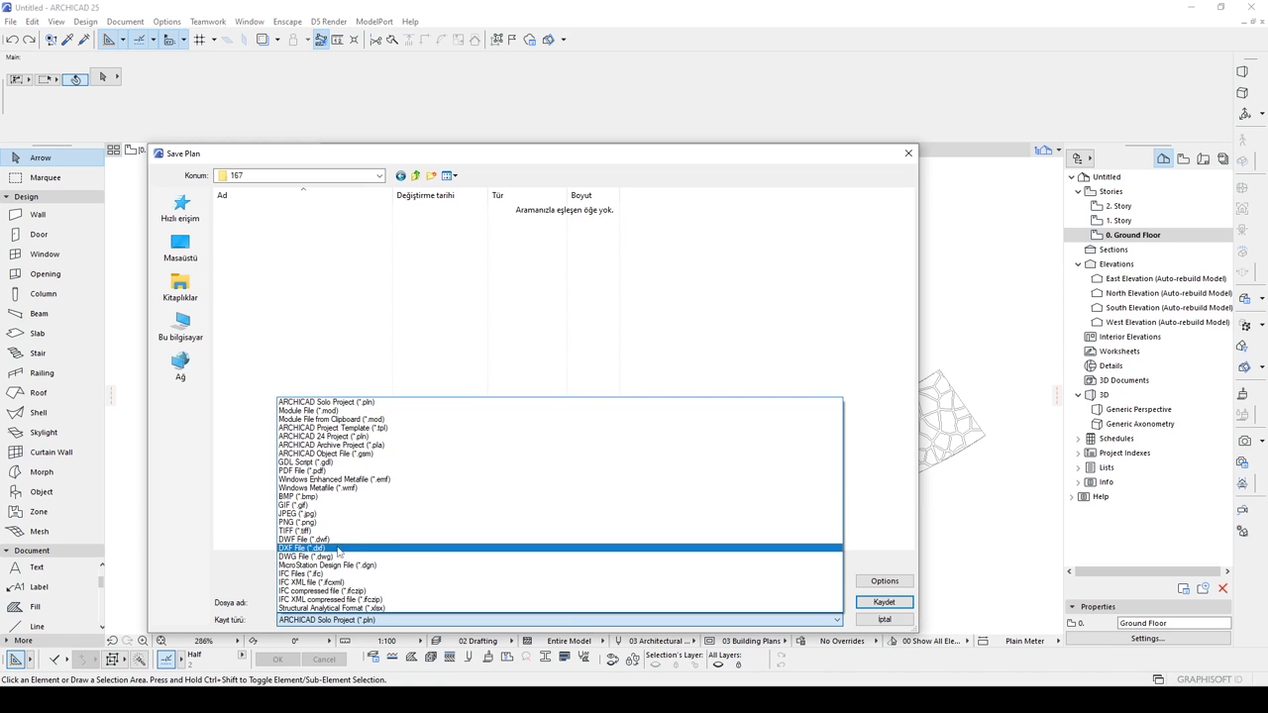
click(307, 557)
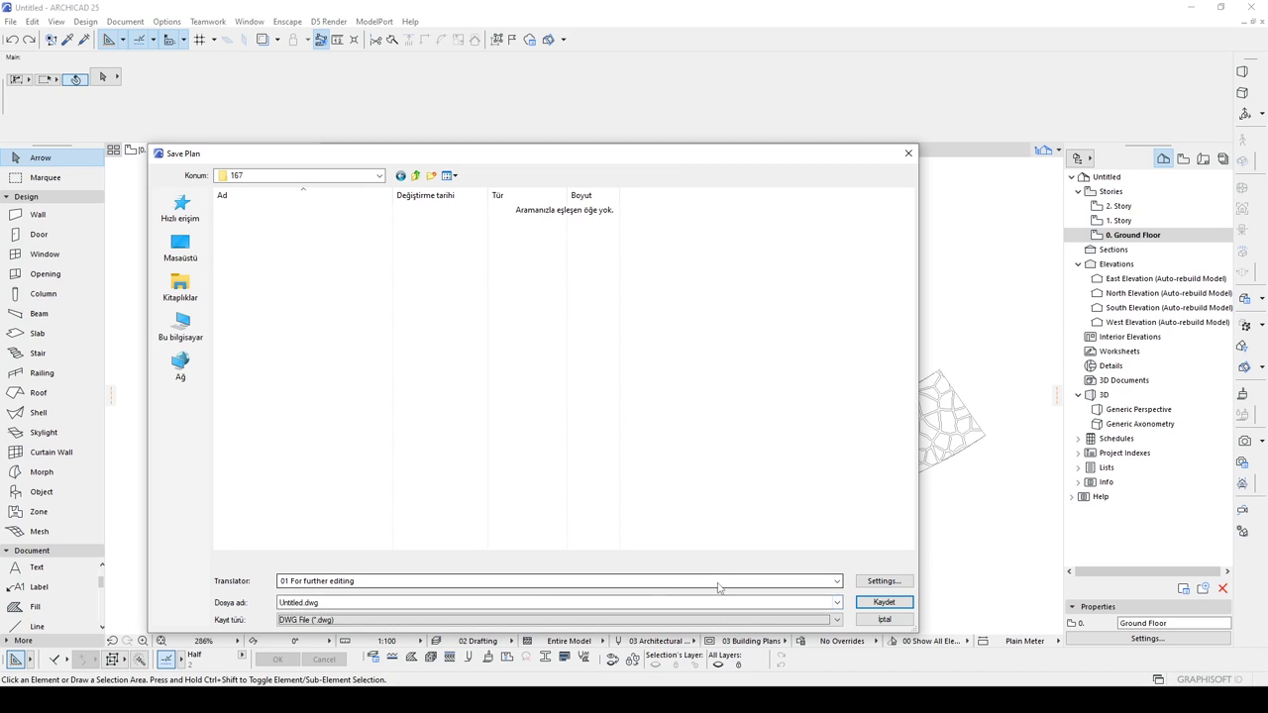
click(358, 601)
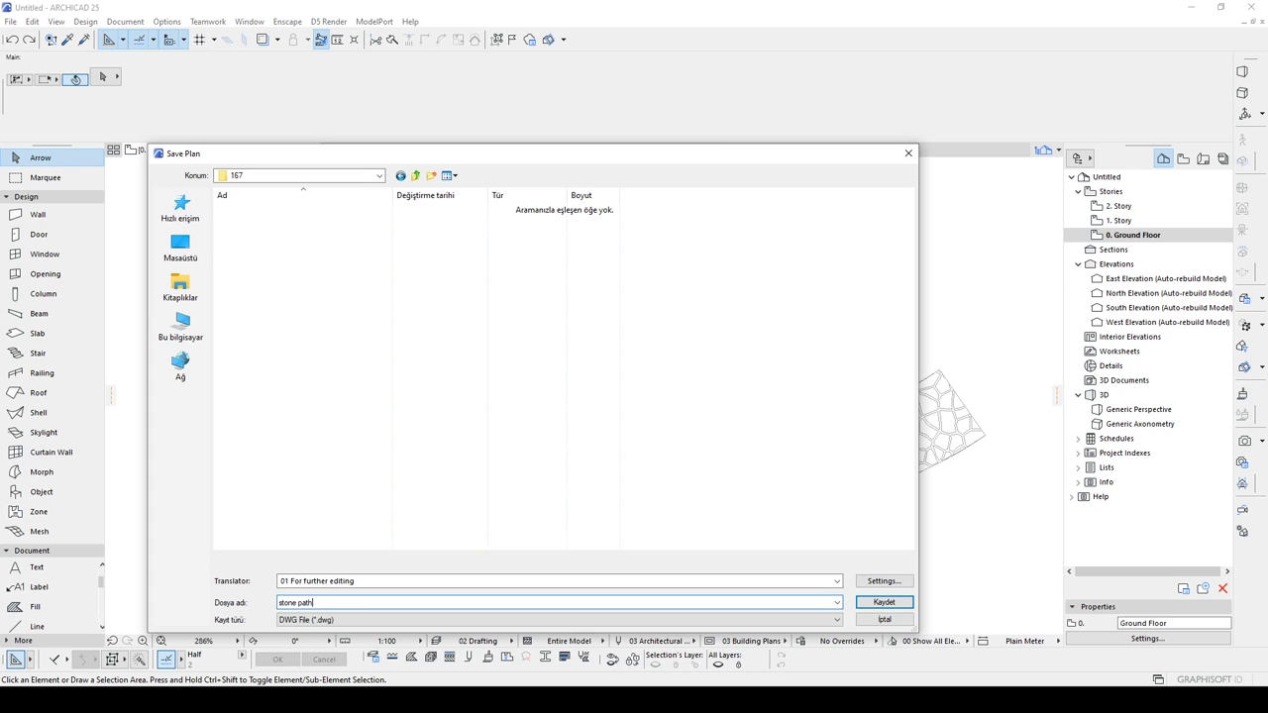
click(890, 604)
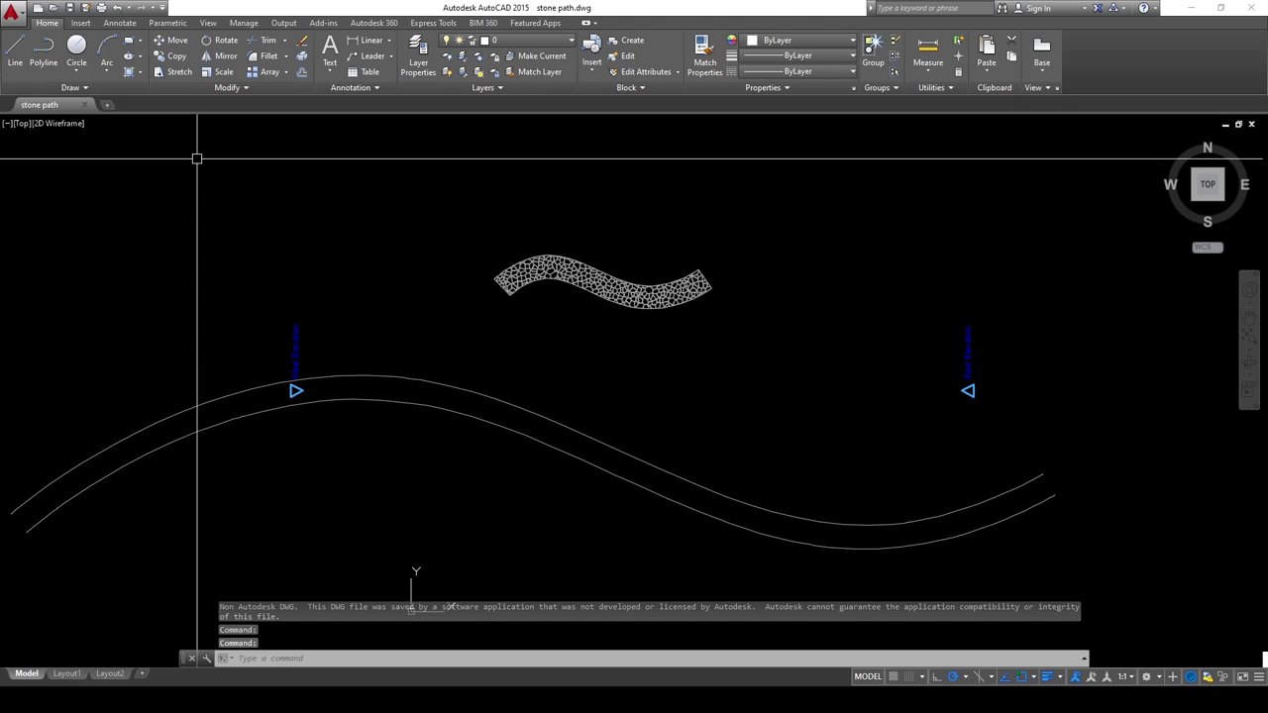
- In AutoCAD, erase the two long leftover curves and all elevation markers around the stone path in stone path.dwg
scroll(197, 158, down, 4)
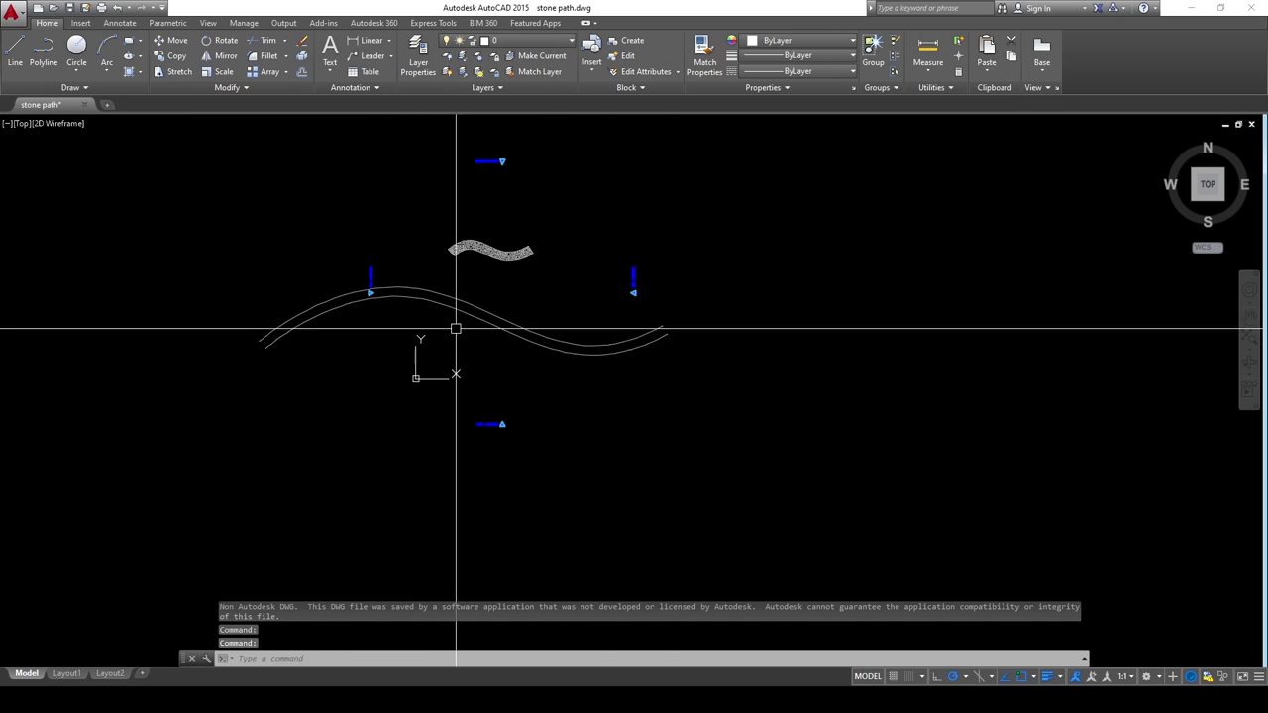
click(724, 494)
click(221, 272)
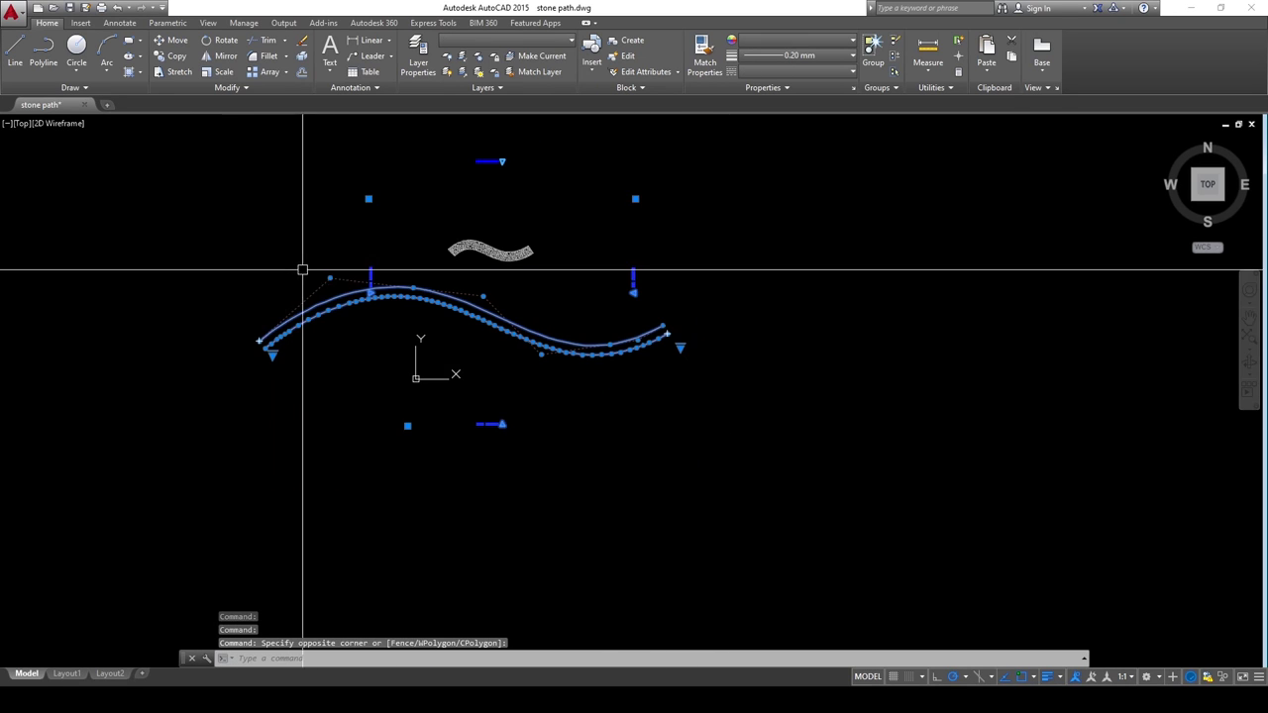
key(Delete)
middle_drag(555, 287, 565, 333)
click(719, 394)
click(621, 234)
click(612, 232)
click(353, 168)
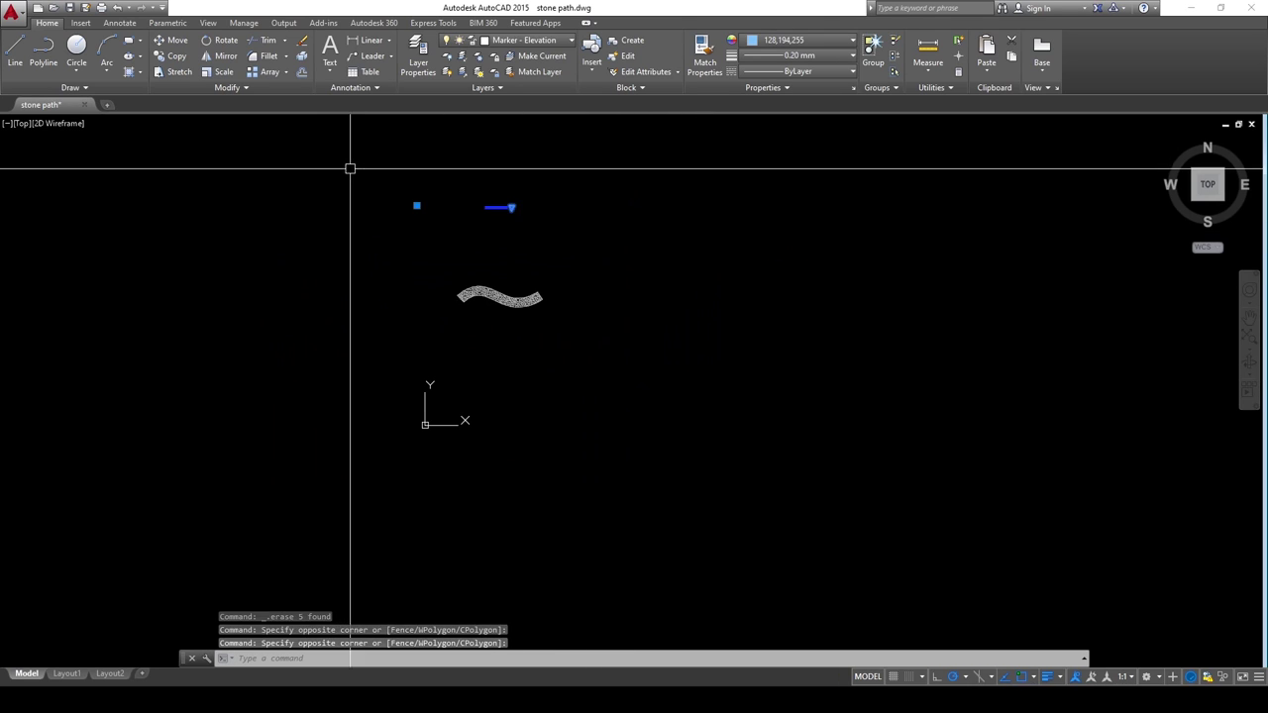
key(Delete)
scroll(486, 296, up, 8)
scroll(441, 300, up, 2)
click(387, 201)
middle_drag(287, 233, 480, 292)
scroll(374, 296, down, 2)
text(m)
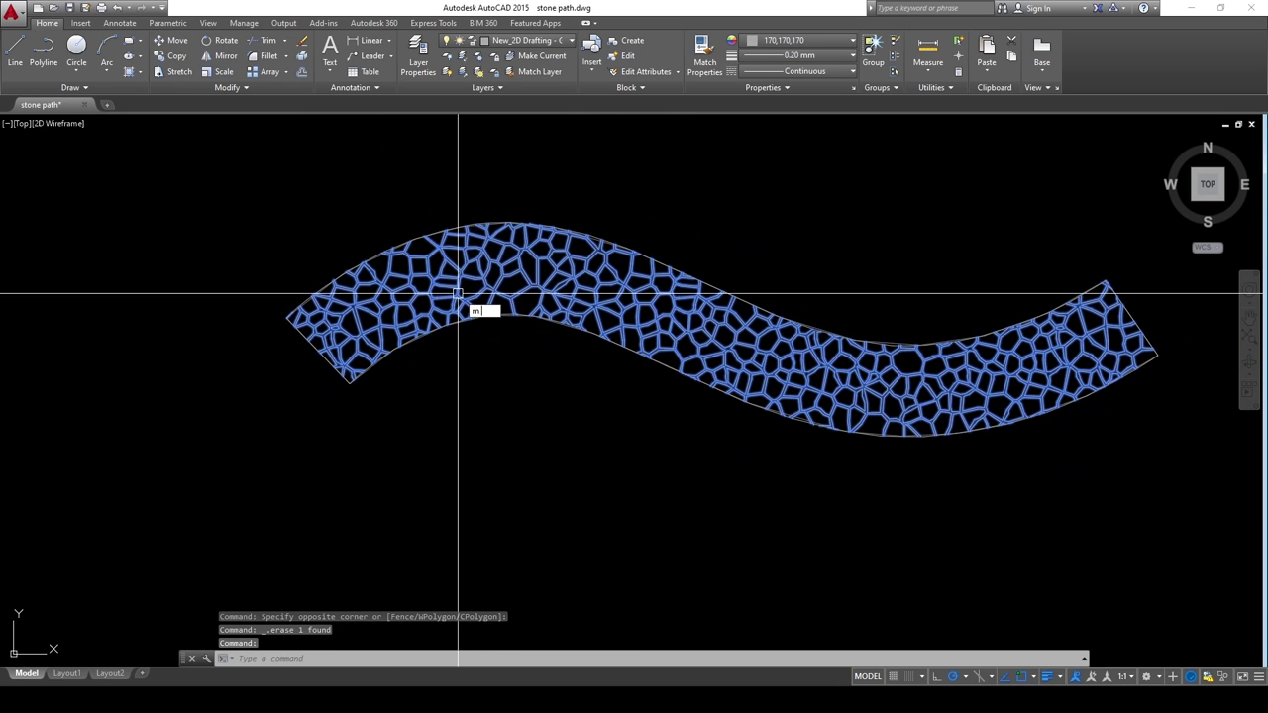
click(457, 293)
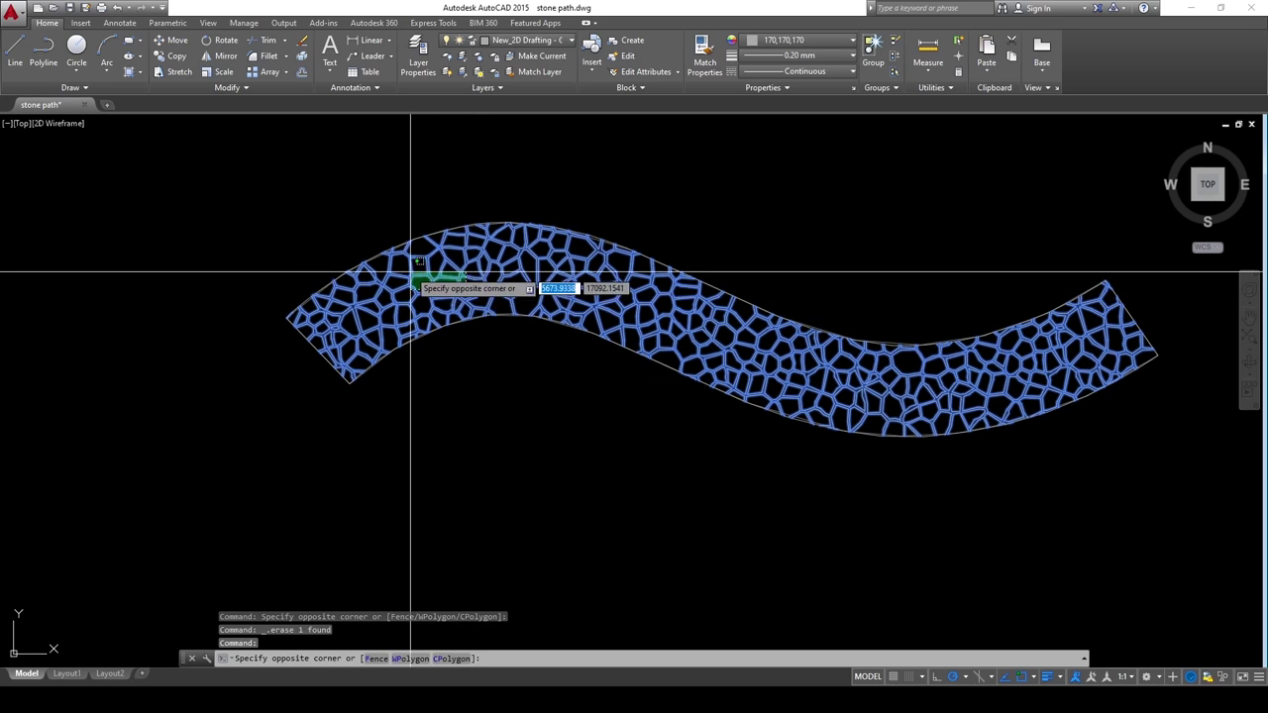
click(406, 284)
scroll(388, 244, up, 6)
scroll(327, 225, down, 1)
key(Escape)
key(Escape)
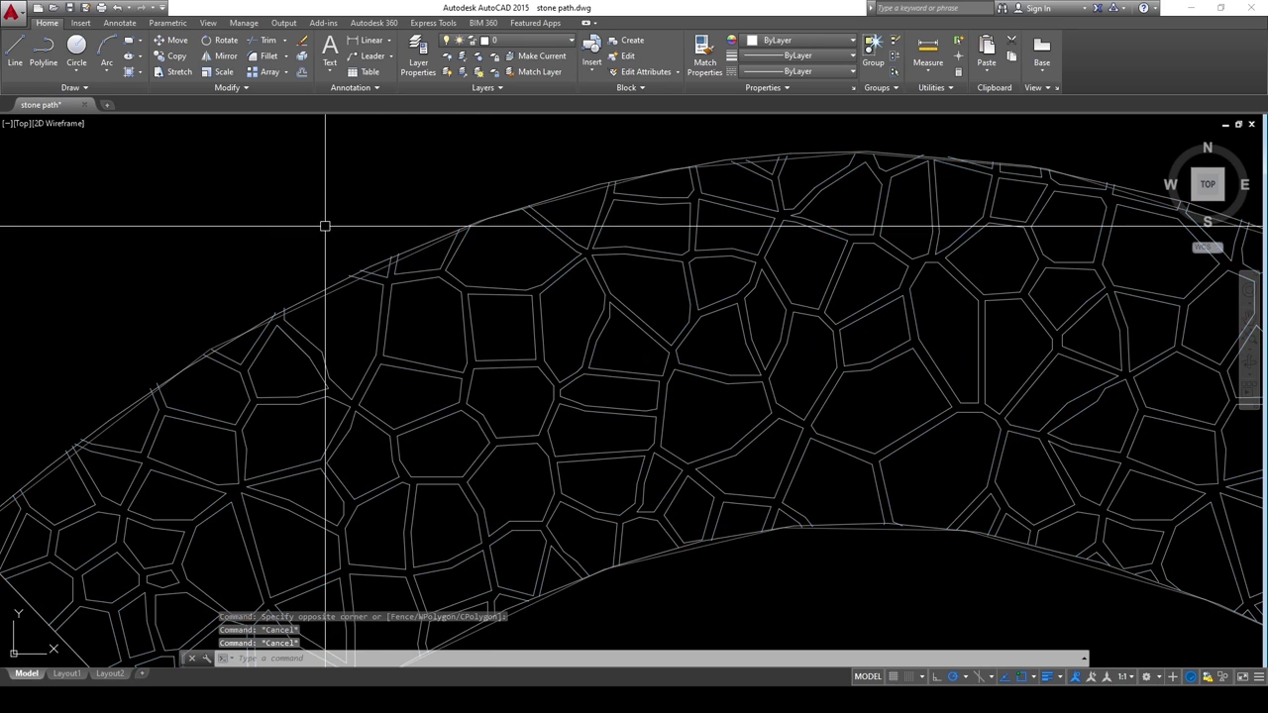
- Explode the entire stone path drawing into separate line segments and select one stone edge to check it
scroll(514, 305, up, 2)
scroll(554, 313, down, 3)
key(ctrl+a)
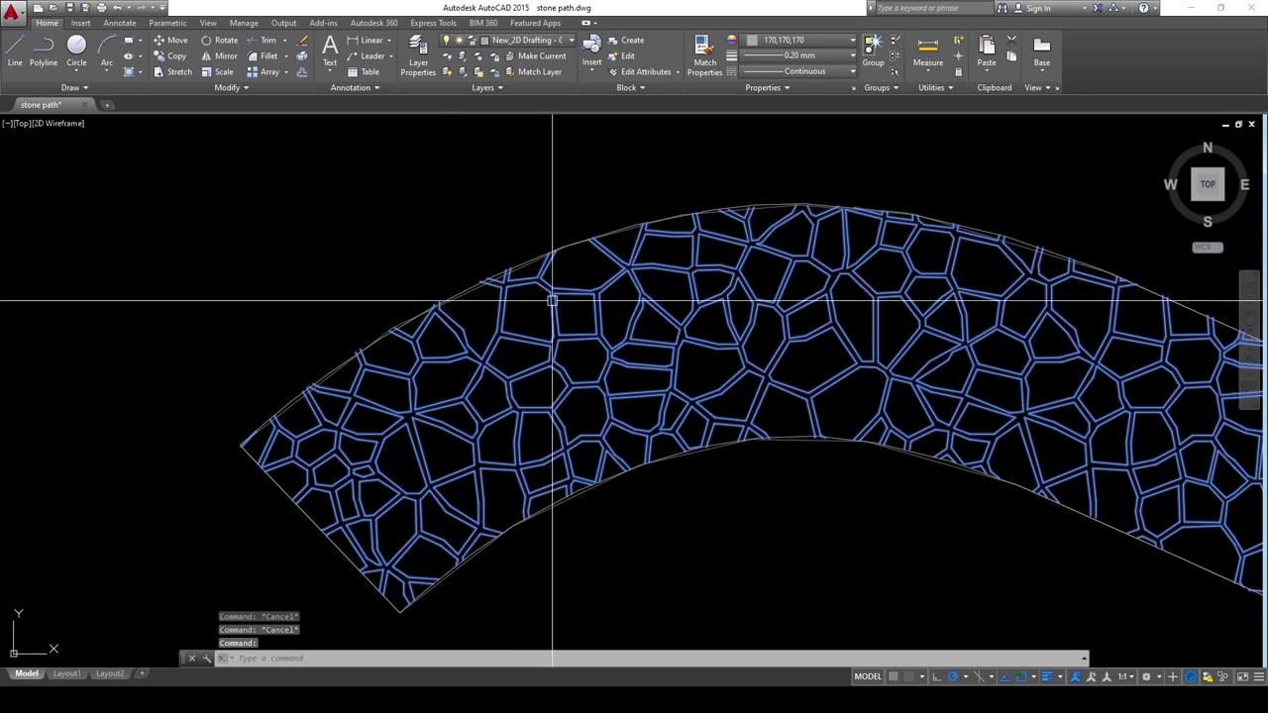
scroll(396, 327, up, 2)
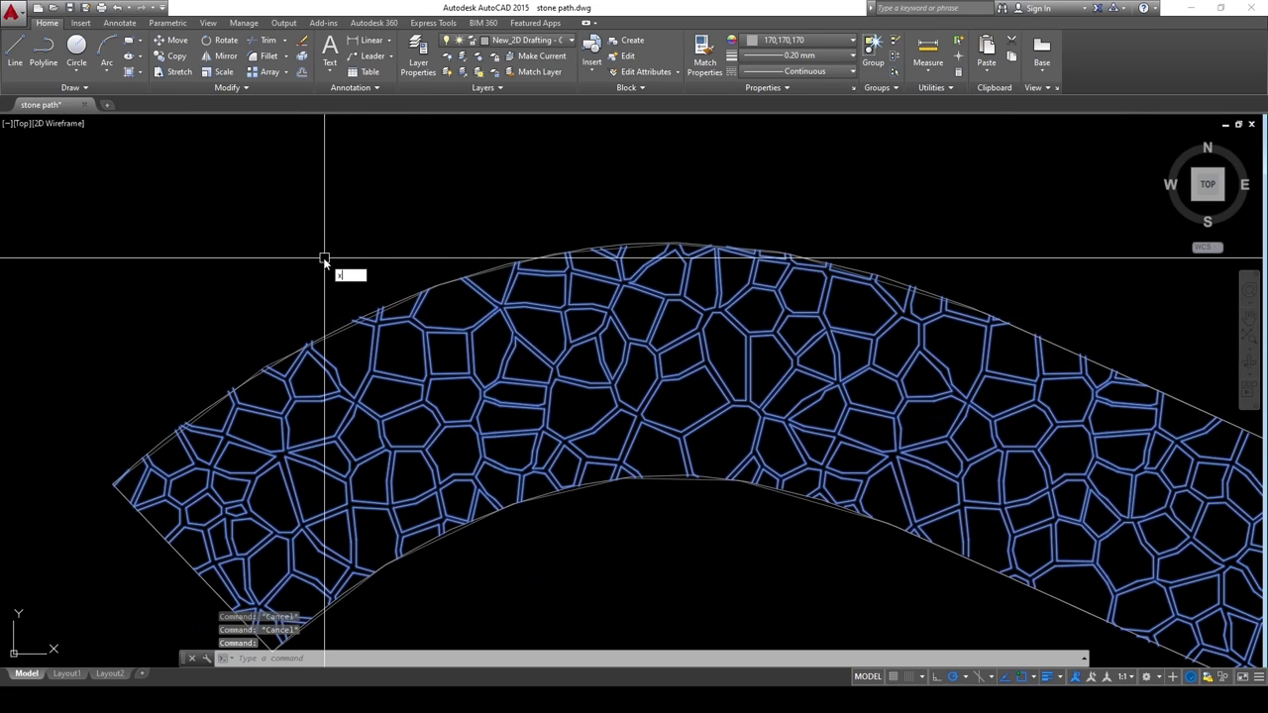
text(x)
key(Return)
key(Escape)
scroll(467, 319, up, 6)
click(459, 313)
middle_drag(345, 278, 567, 325)
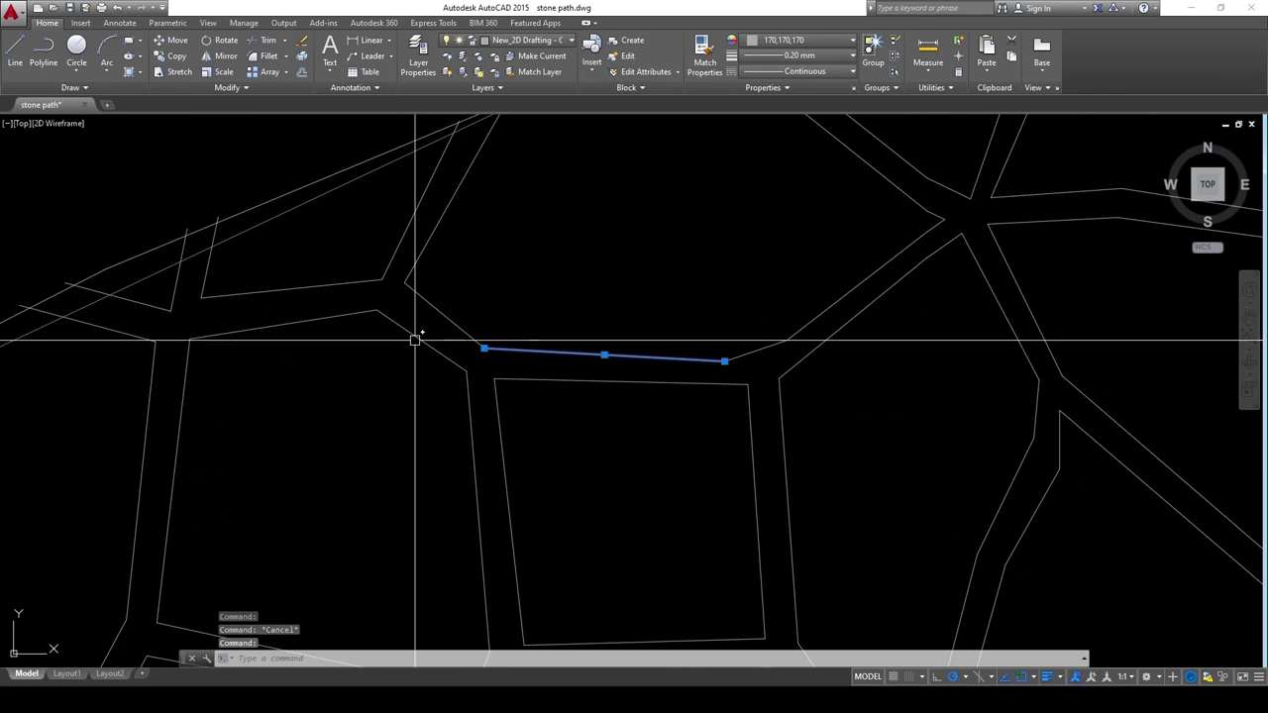
- Regenerate the drawing to refresh the display of the path's curved edges
scroll(426, 335, down, 6)
text(re)
key(Return)
scroll(611, 379, up, 4)
middle_drag(604, 382, 1140, 263)
middle_drag(490, 254, 468, 366)
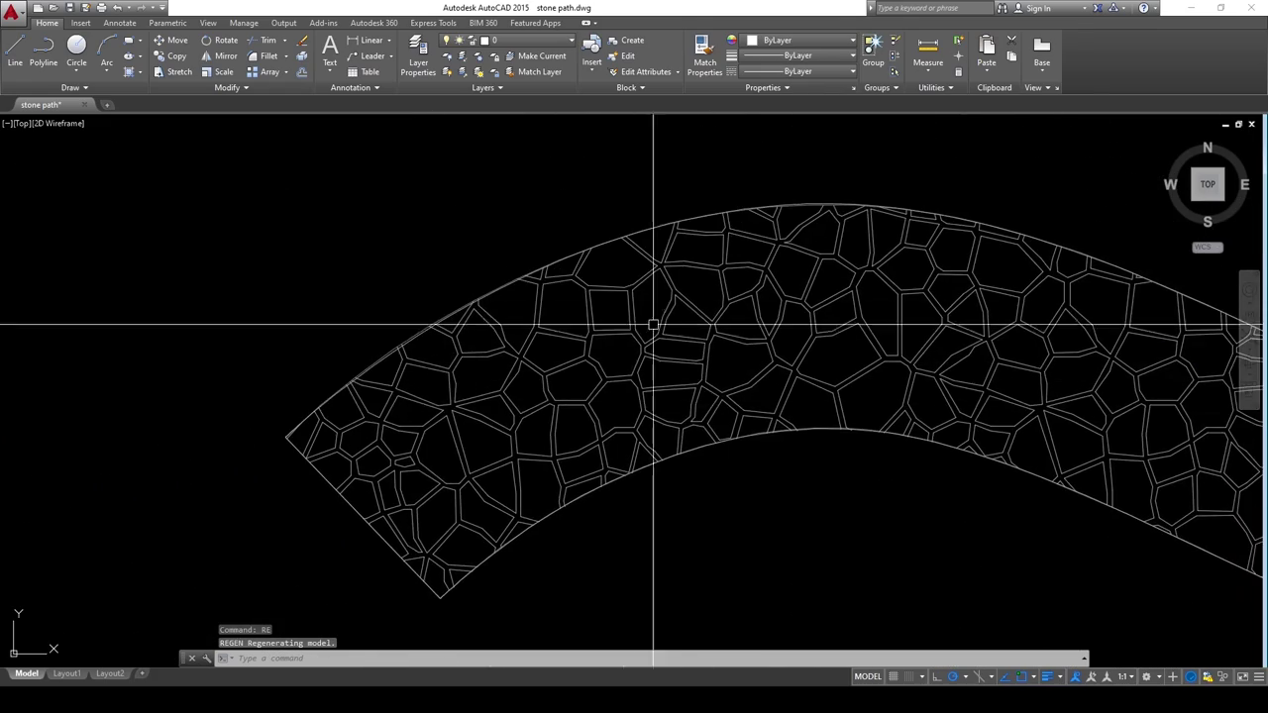
scroll(658, 341, down, 4)
middle_drag(940, 329, 378, 298)
middle_drag(424, 372, 624, 373)
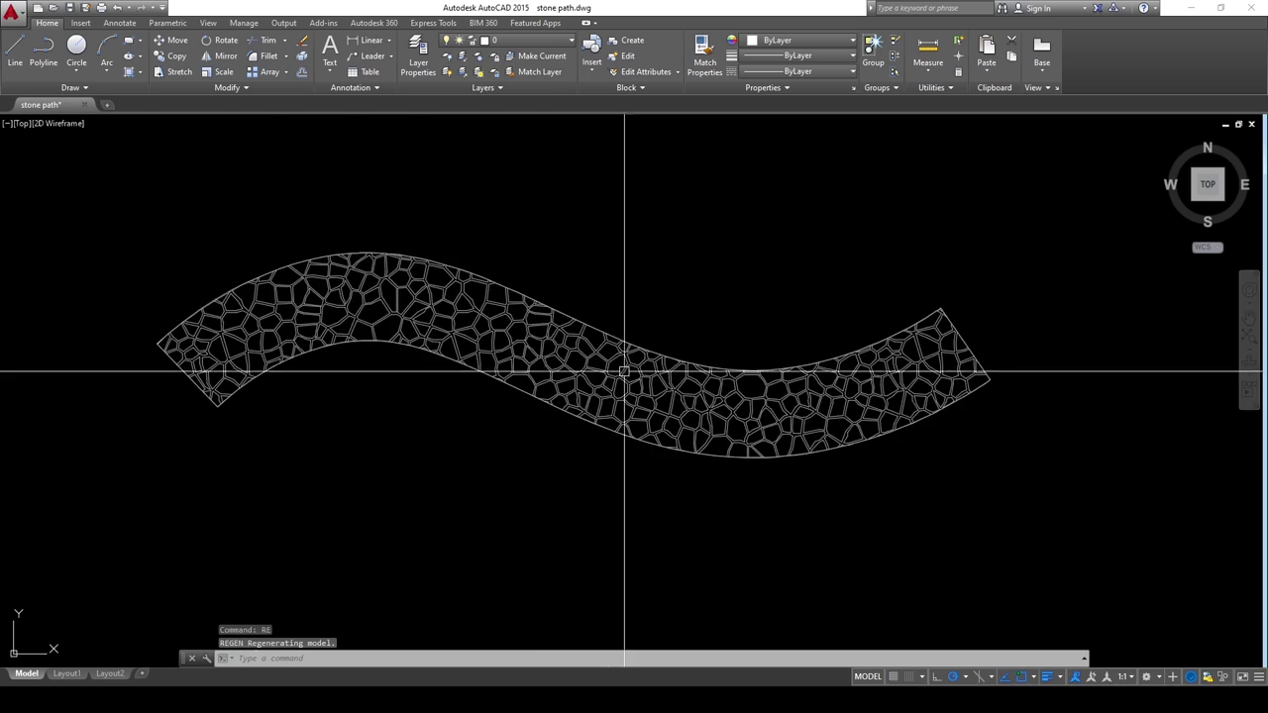
- Copy the four boundary edges of the stone path straight down by about 3900 units, clear of the original
scroll(523, 396, up, 3)
click(504, 377)
click(662, 207)
scroll(742, 304, down, 3)
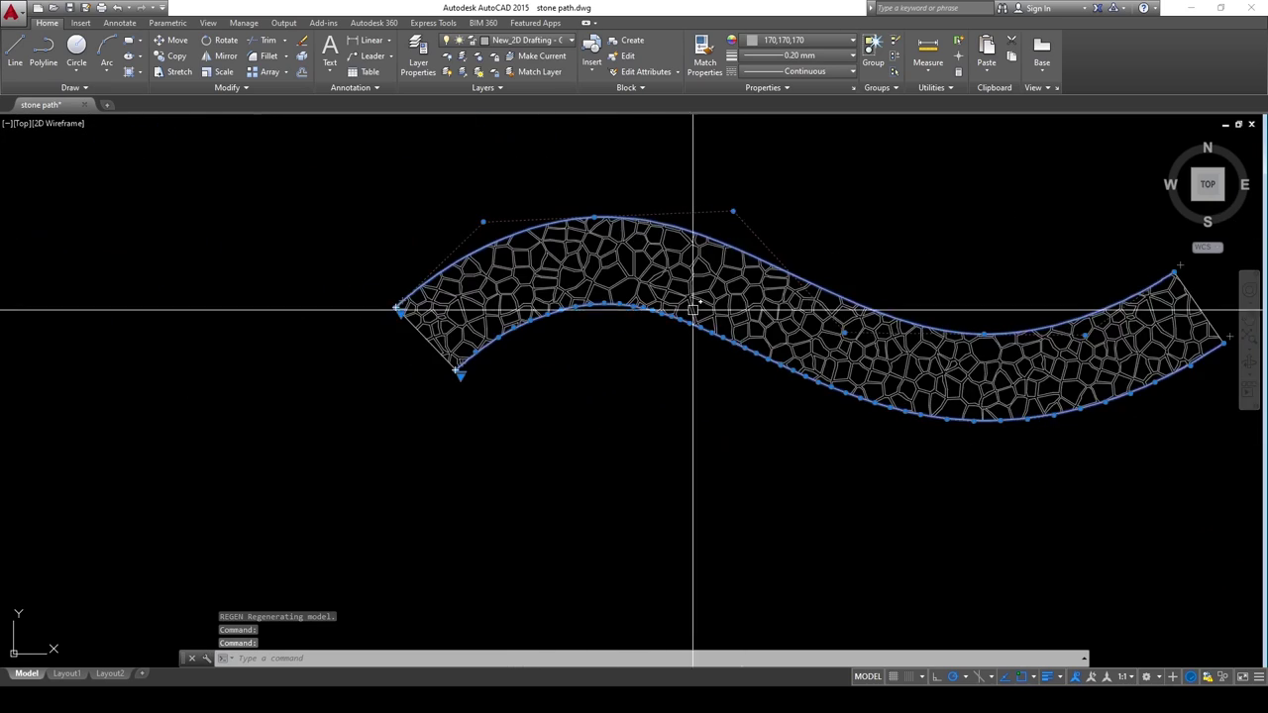
scroll(405, 331, up, 4)
scroll(693, 362, down, 6)
scroll(678, 245, up, 4)
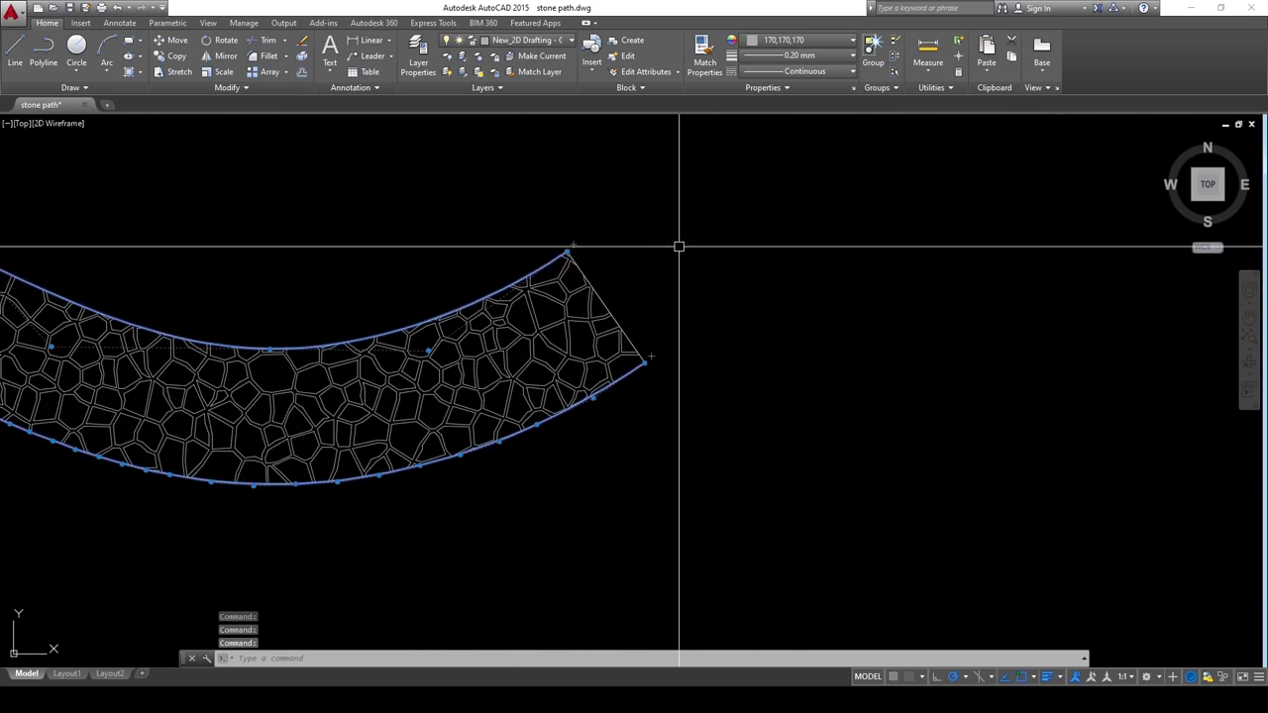
scroll(595, 268, up, 2)
scroll(605, 337, down, 5)
text(co)
key(Return)
click(495, 301)
middle_drag(572, 370, 1037, 279)
middle_drag(872, 334, 678, 345)
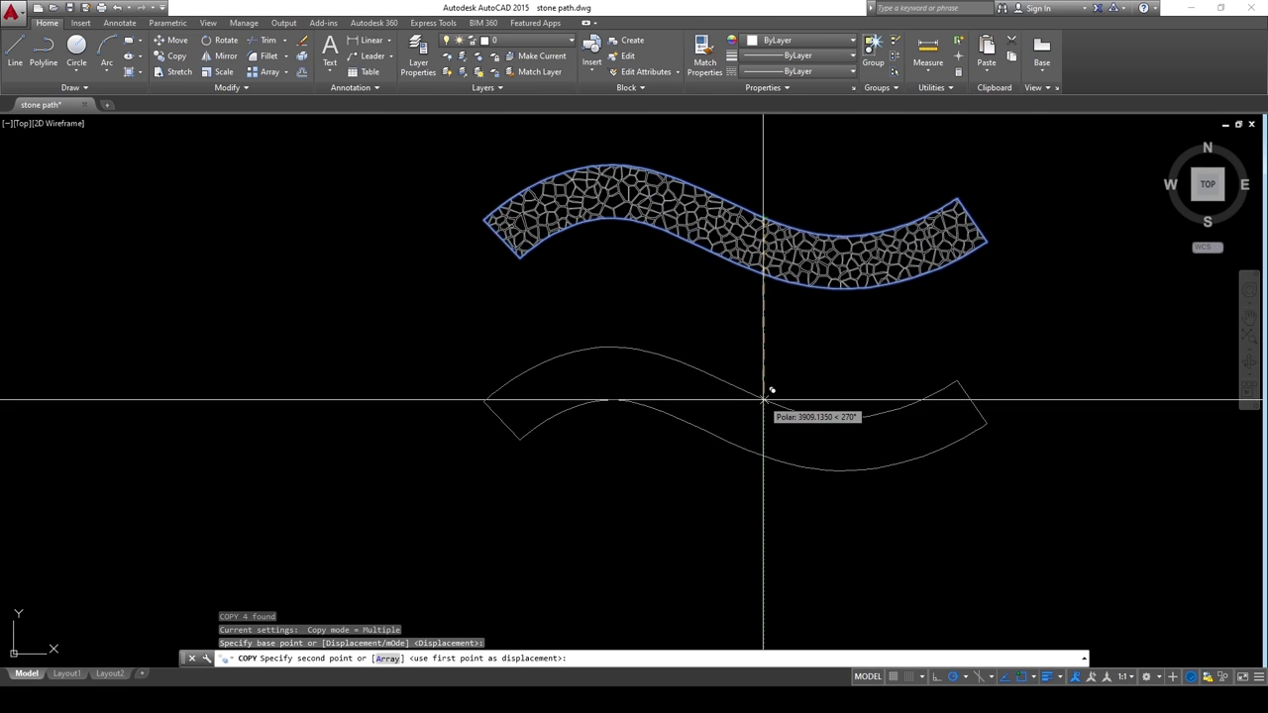
click(763, 401)
key(Escape)
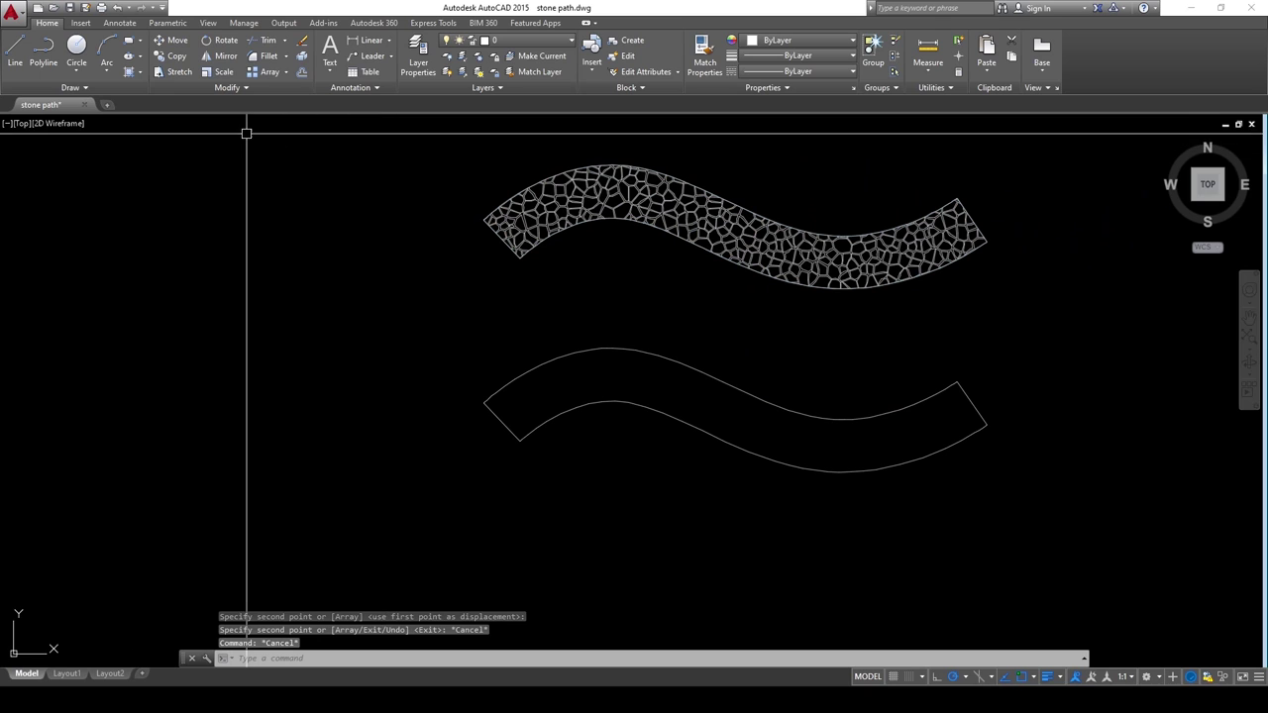
- Hatch the inside of the copied path outline with the GRAVEL pattern
text(h)
key(Return)
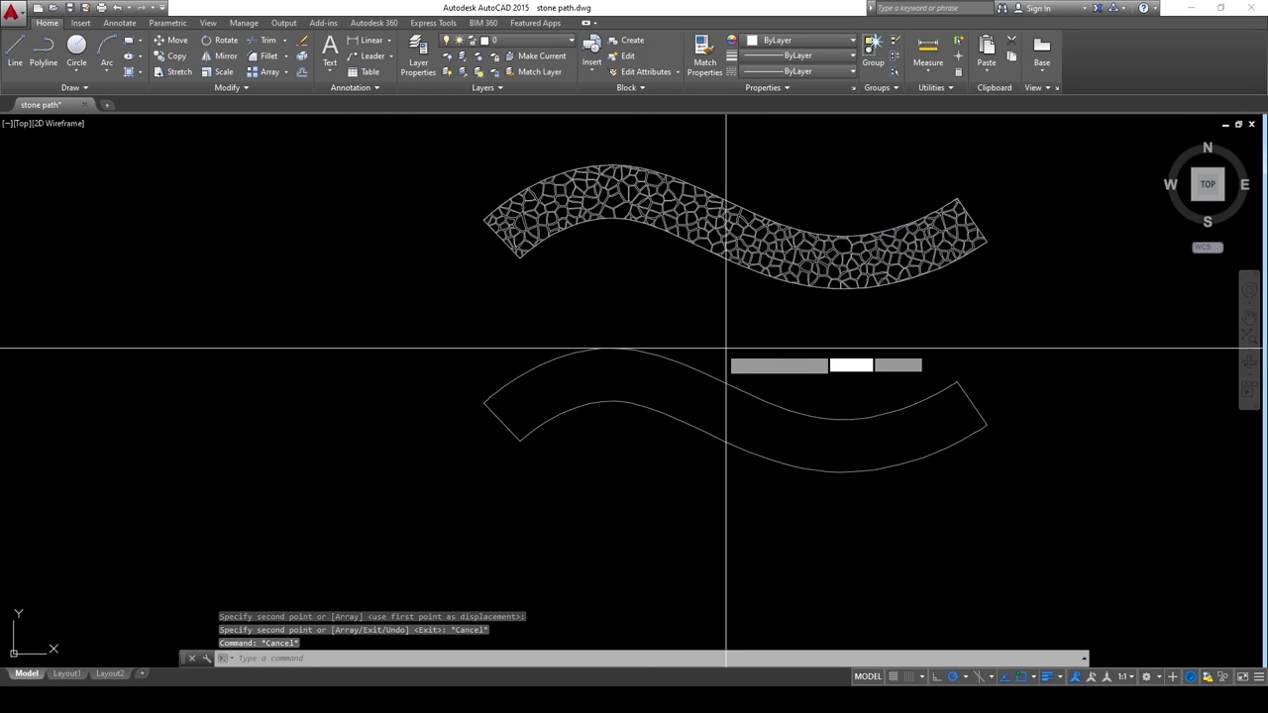
click(671, 392)
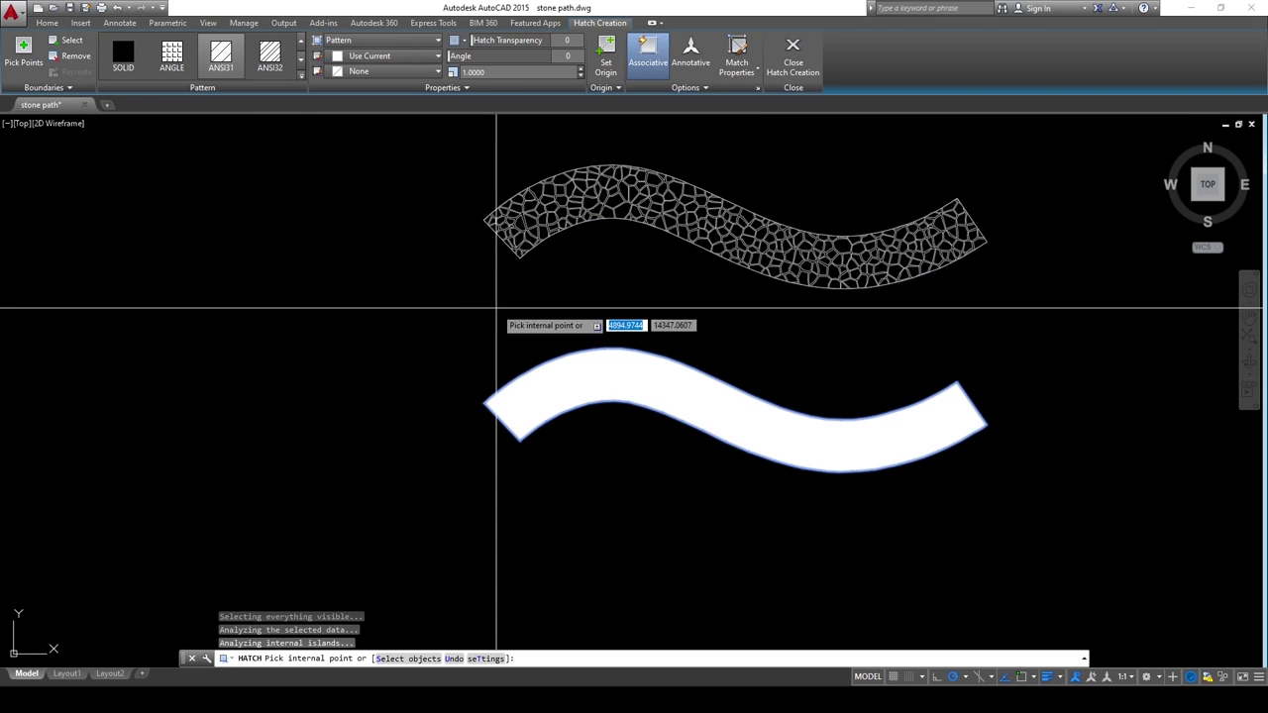
click(302, 62)
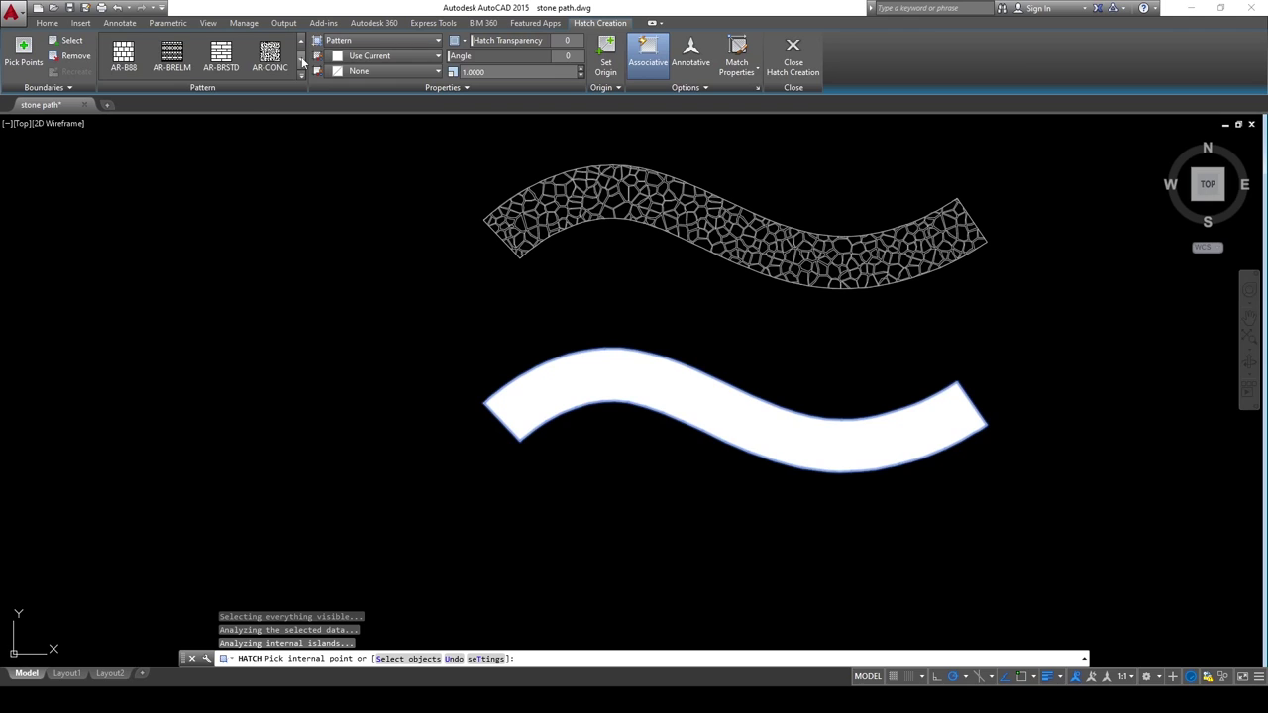
click(302, 61)
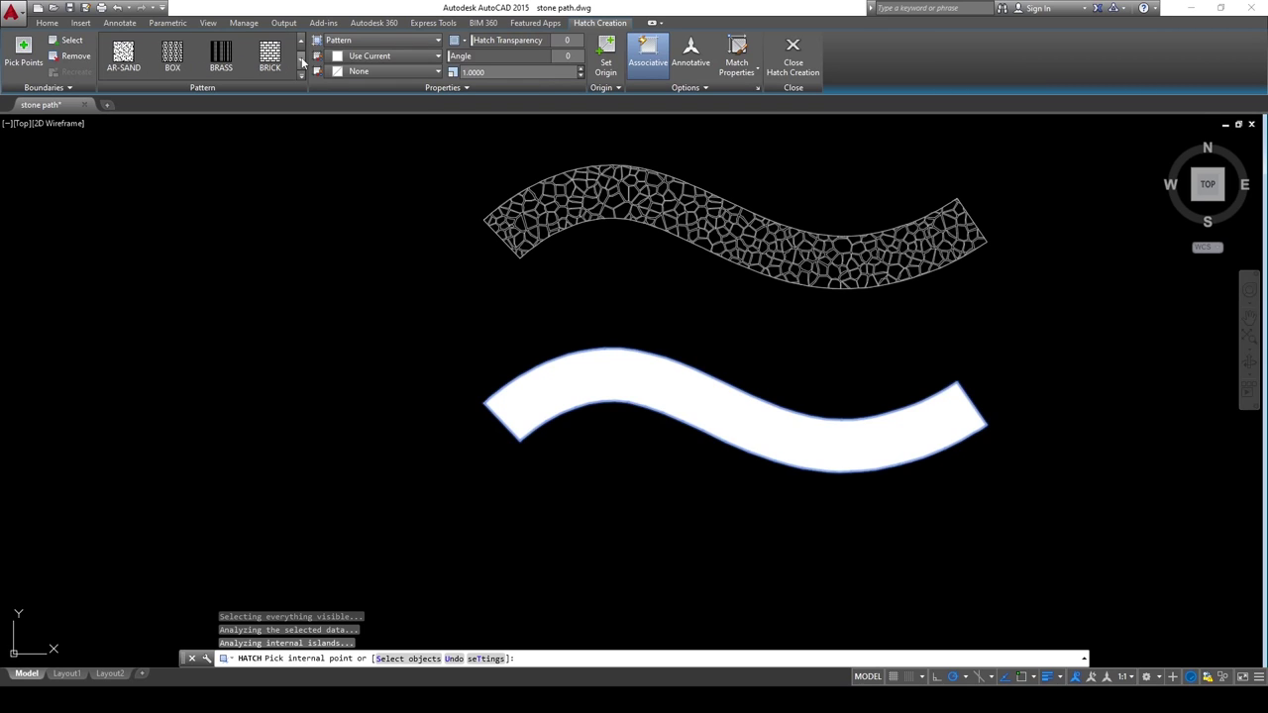
click(301, 42)
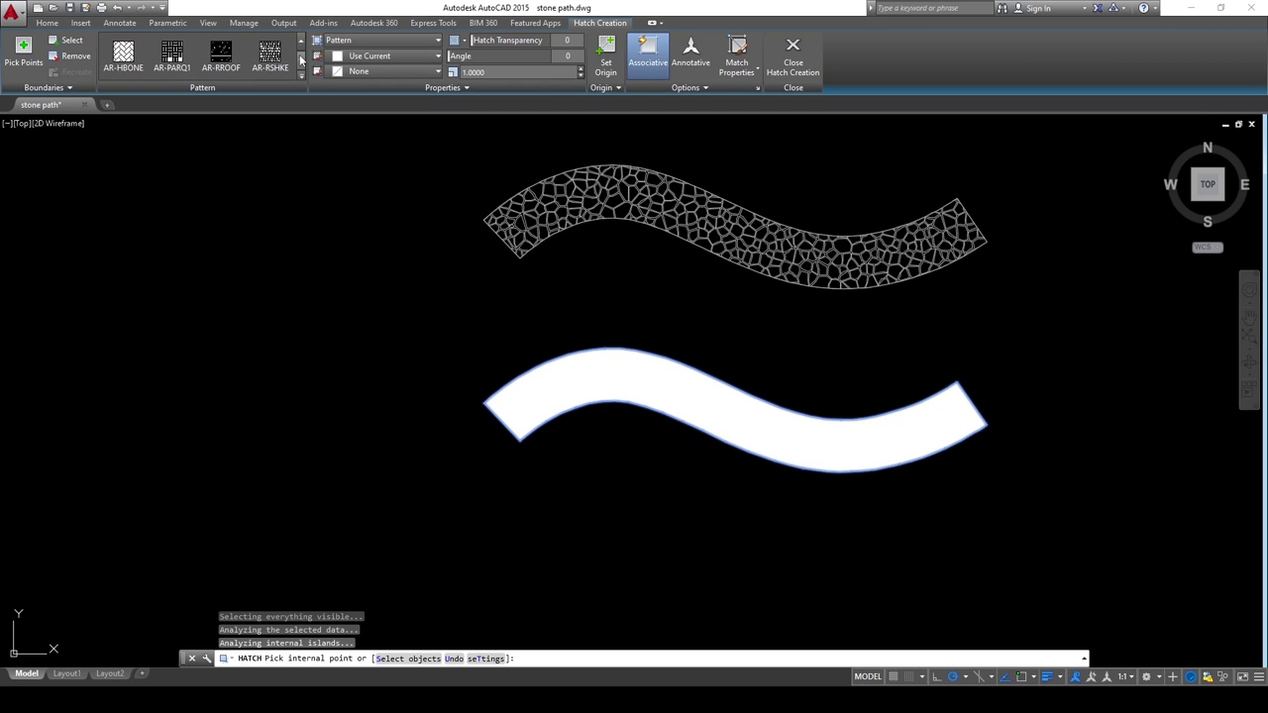
click(302, 62)
click(124, 54)
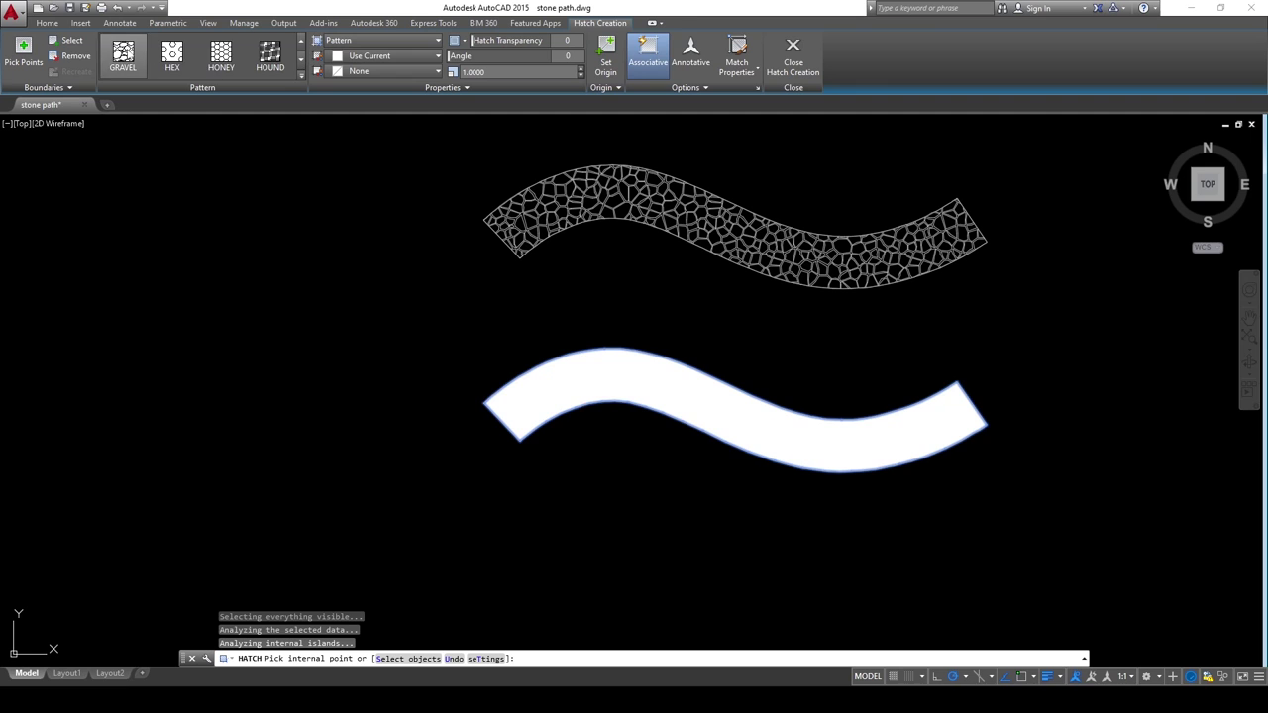
scroll(580, 433, up, 5)
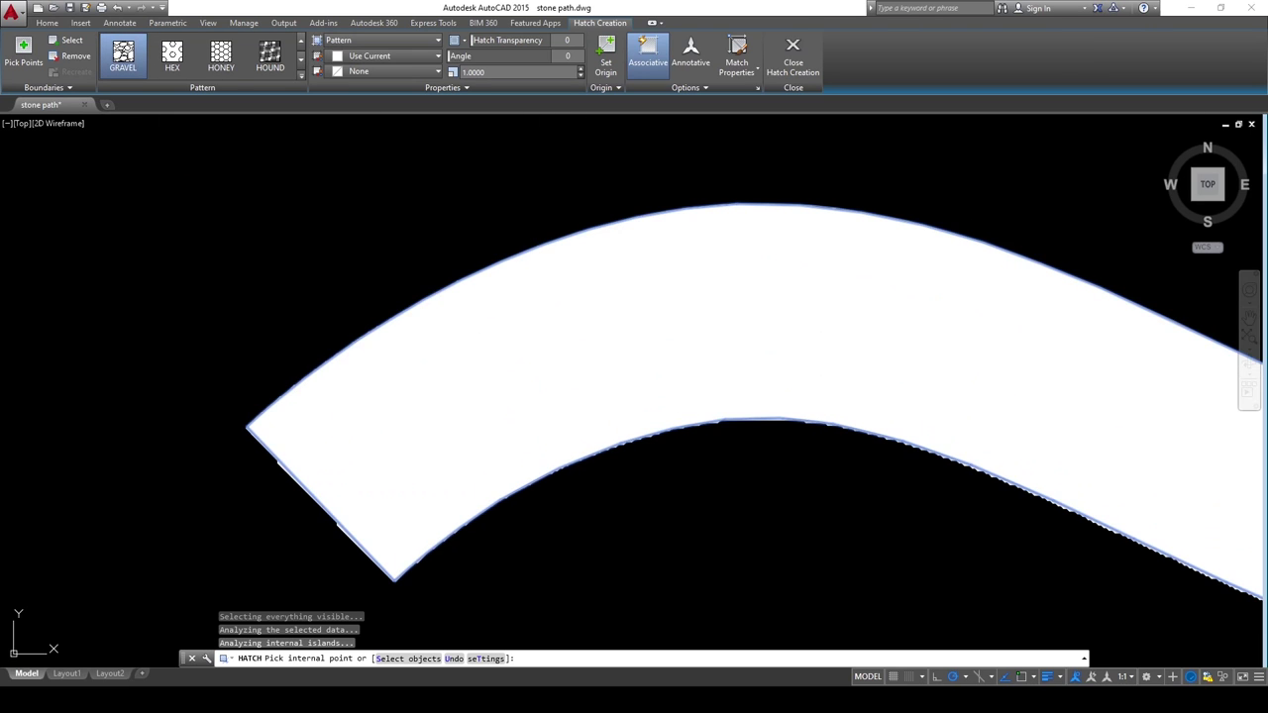
key(Escape)
key(Escape)
- Try pattern scales of 0.1, 0.01 and 1000 on the gravel hatch of the copied path
click(524, 332)
click(594, 303)
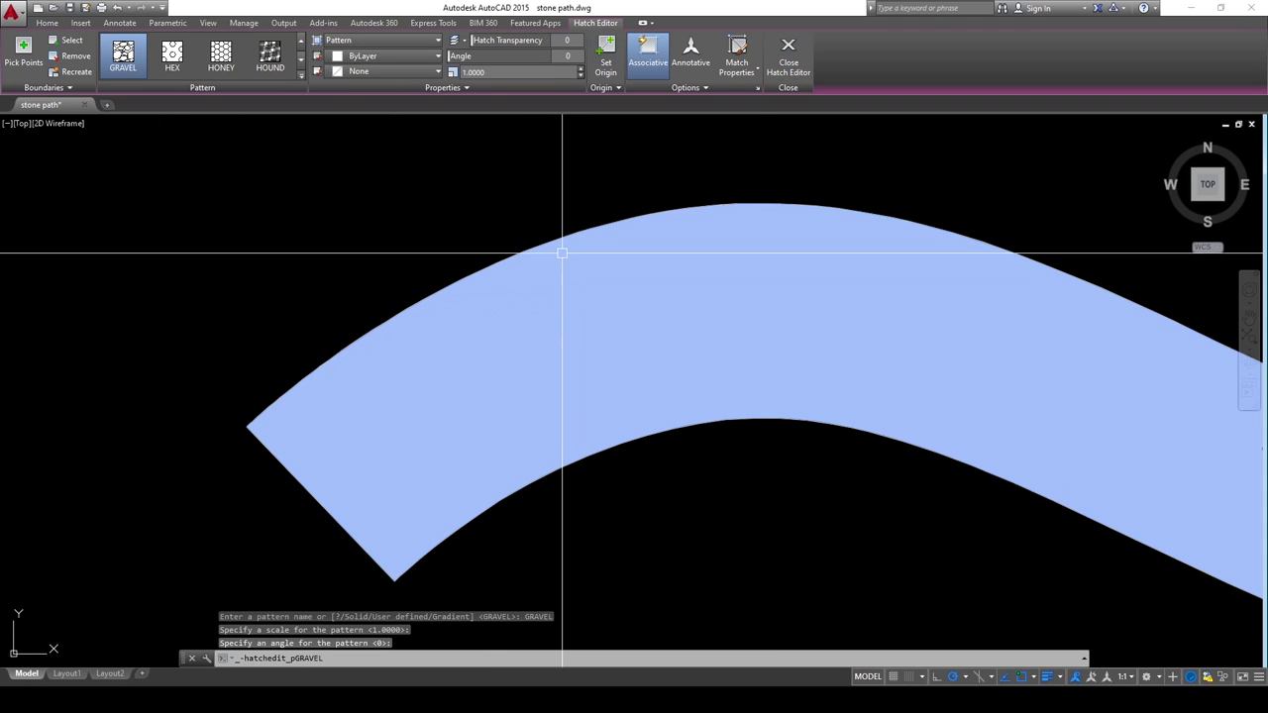
click(496, 73)
text(.)
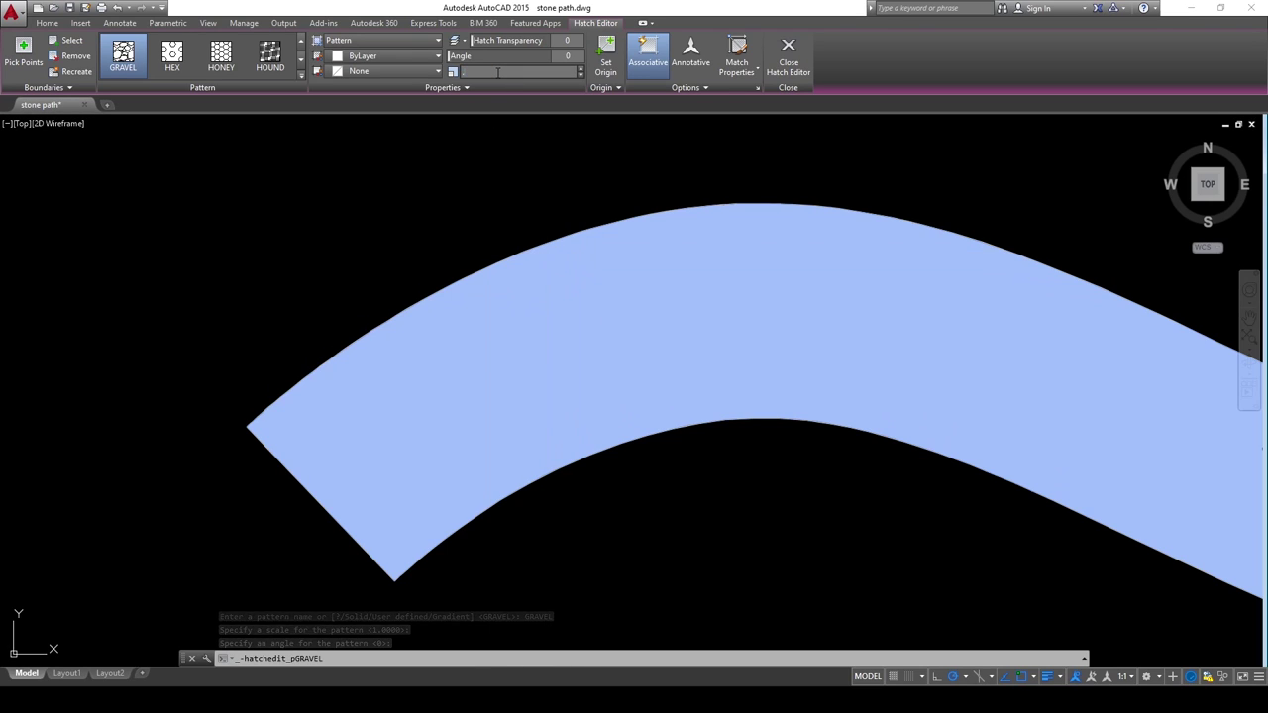
text(.1)
key(Return)
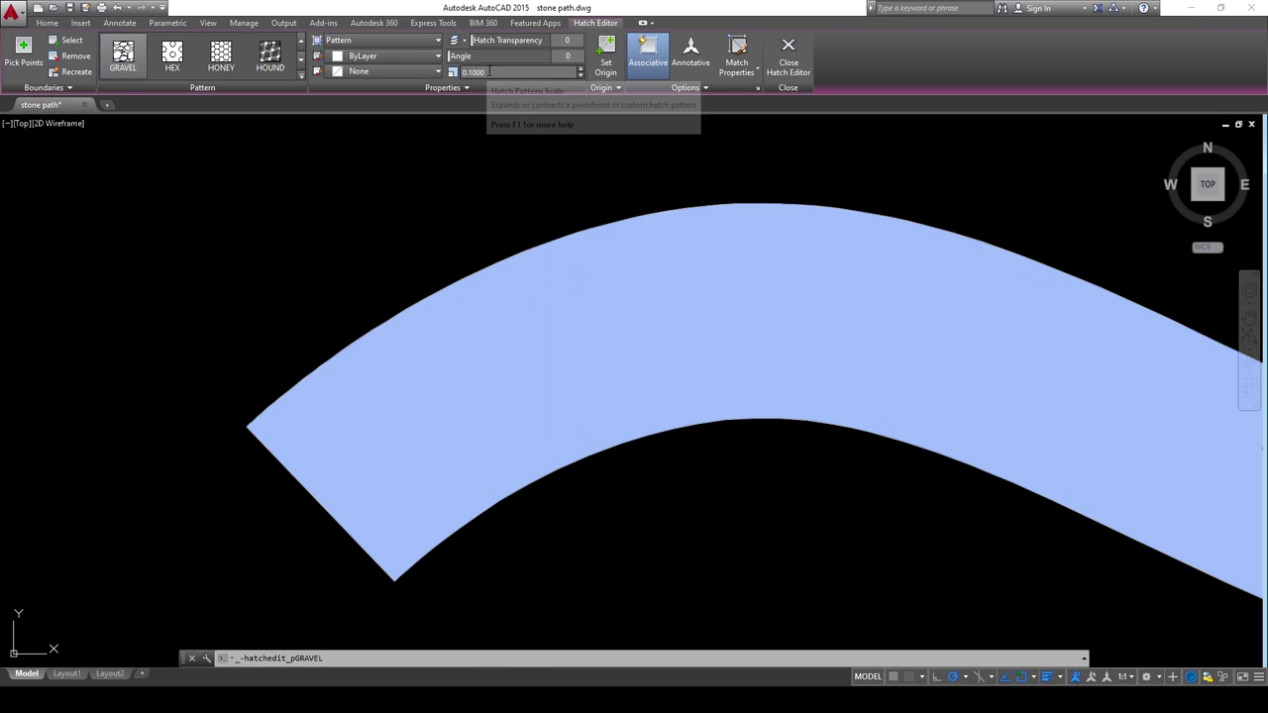
click(472, 73)
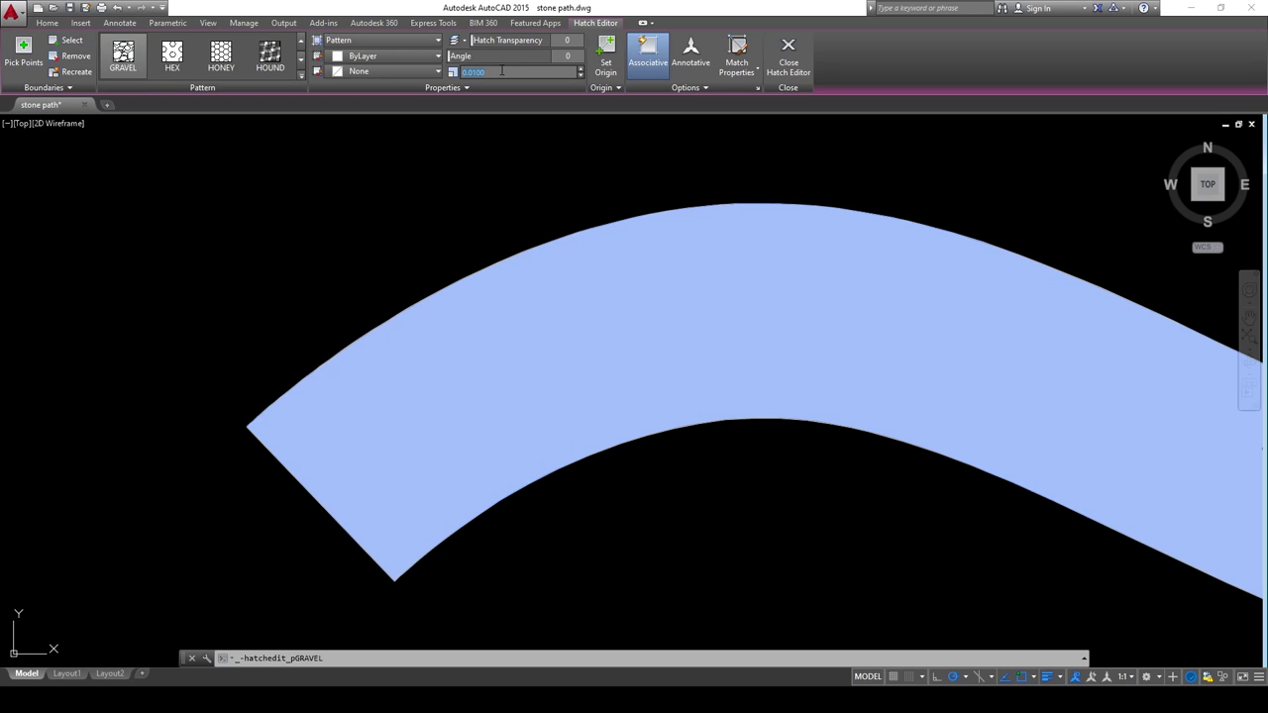
key(Return)
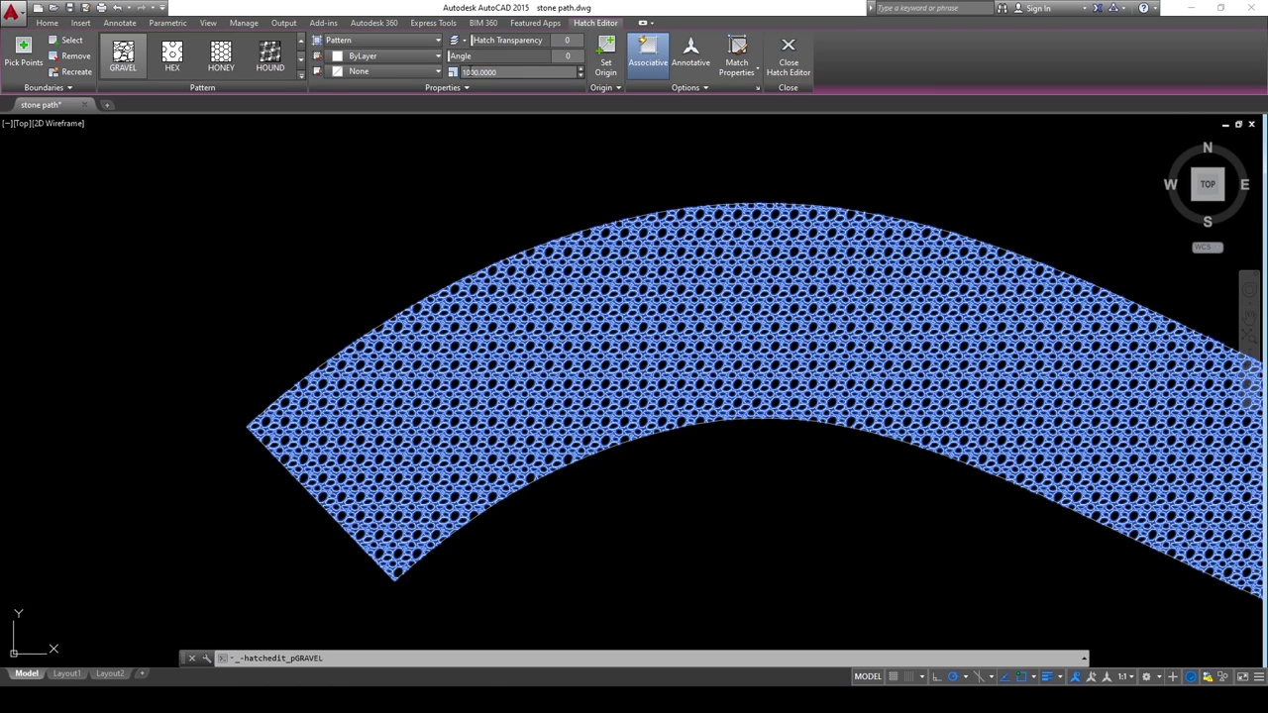
scroll(518, 192, down, 5)
scroll(524, 212, up, 5)
scroll(712, 239, down, 2)
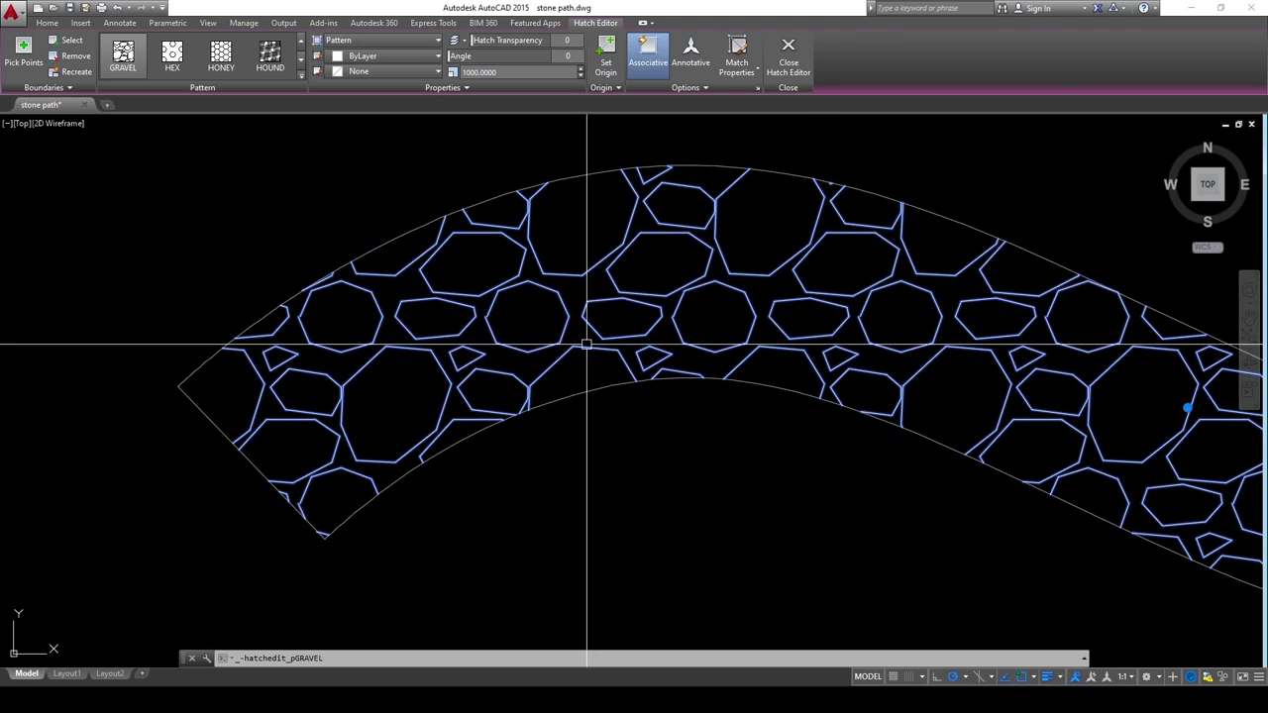
key(Escape)
- Test the gravel hatch at a scale of 500, and settle on a pattern scale of 600
scroll(588, 346, down, 2)
scroll(521, 260, down, 6)
mouse_move(897, 290)
middle_down()
mouse_move(521, 260)
mouse_move(572, 397)
mouse_move(619, 379)
middle_up()
scroll(522, 260, up, 2)
click(607, 385)
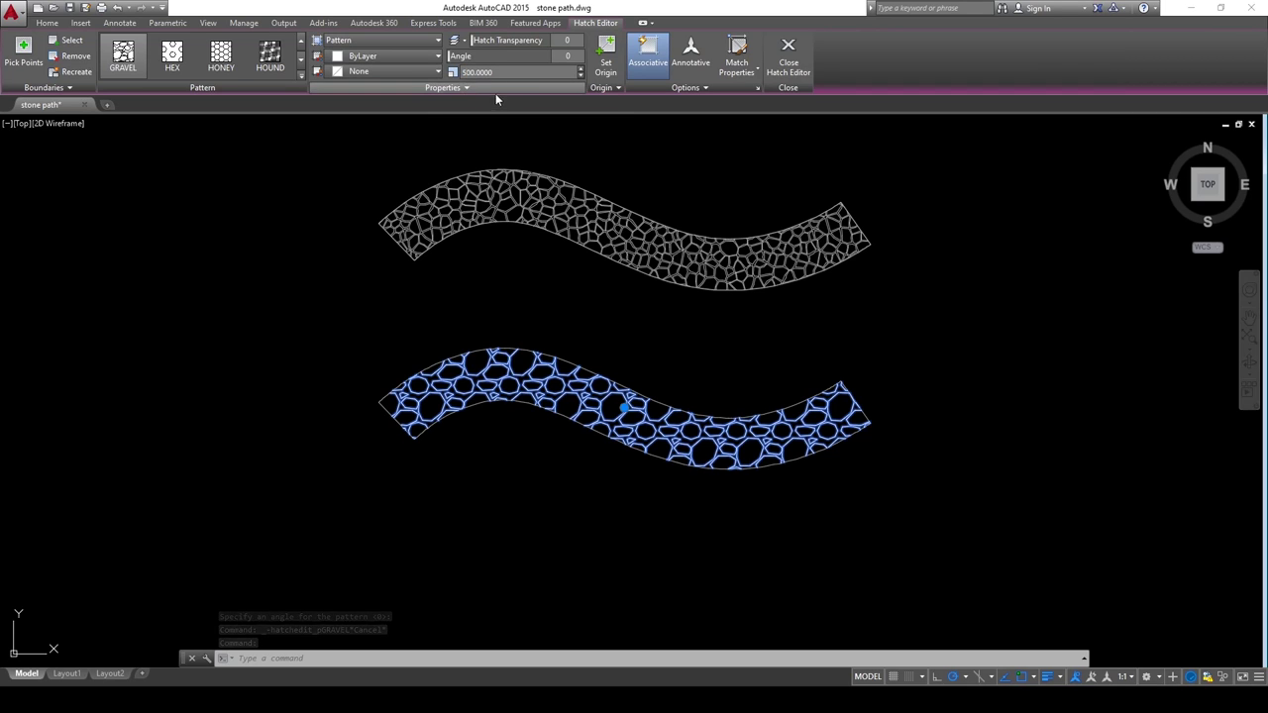
key(BackSpace)
key(Return)
click(469, 72)
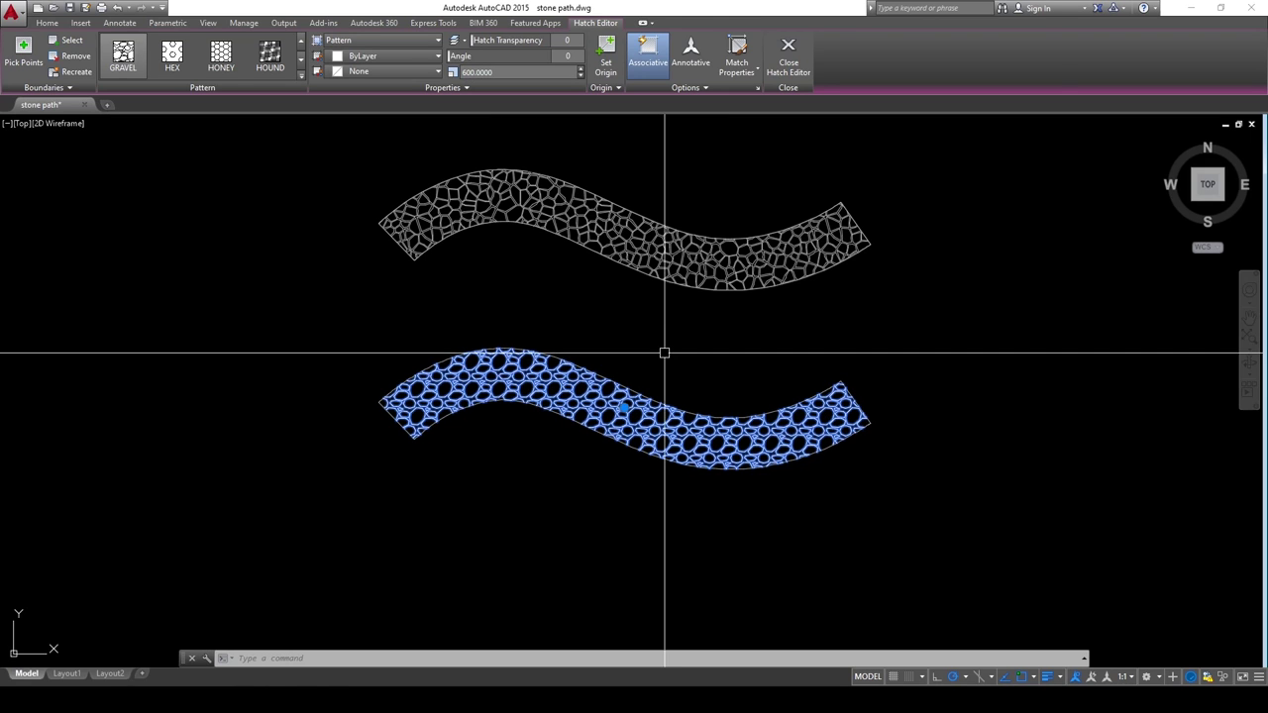
key(Escape)
key(Escape)
scroll(622, 388, up, 2)
middle_drag(637, 382, 614, 459)
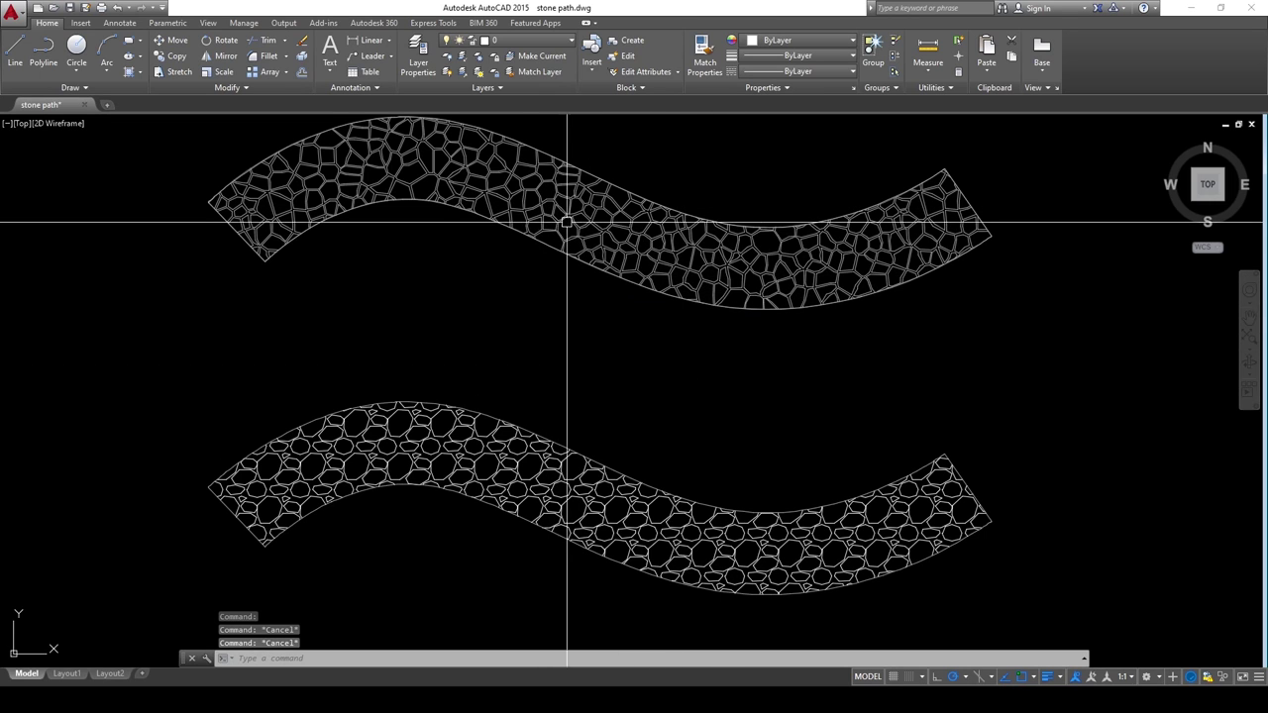
- Explode the gravel hatch of the lower path into separate lines
middle_drag(514, 371, 648, 287)
click(475, 376)
scroll(492, 423, up, 4)
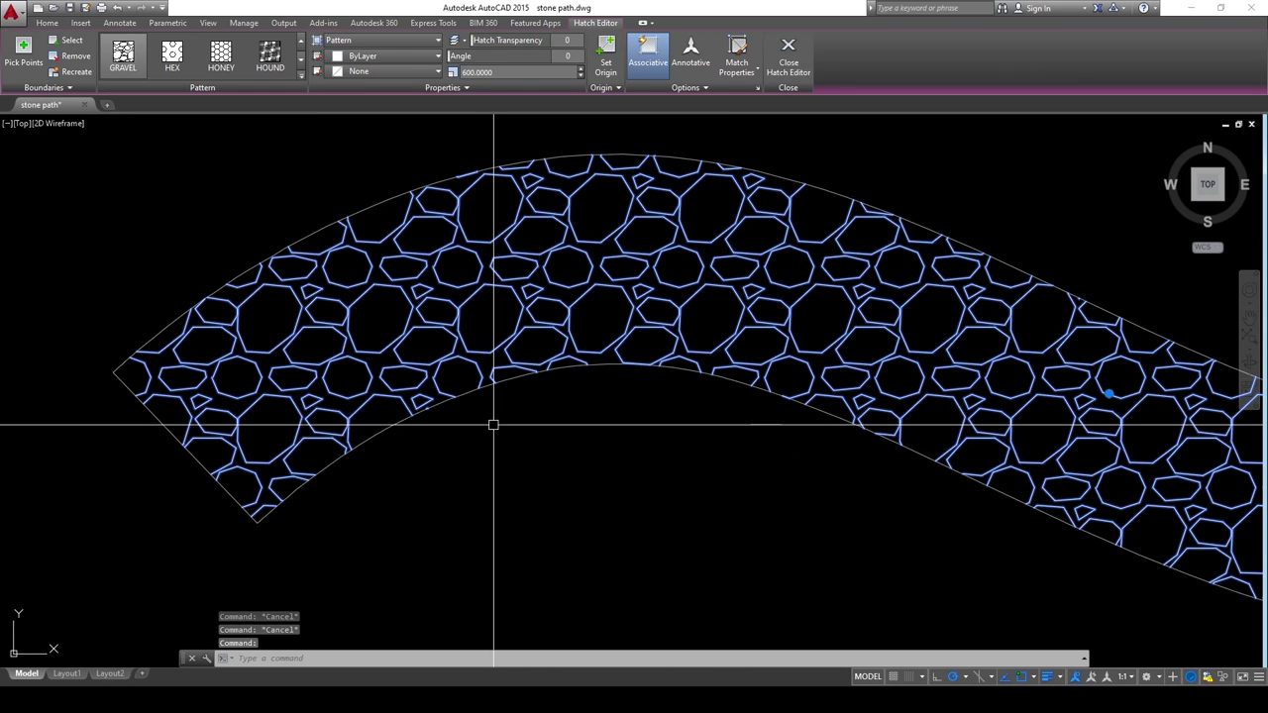
text(x)
key(Return)
click(424, 268)
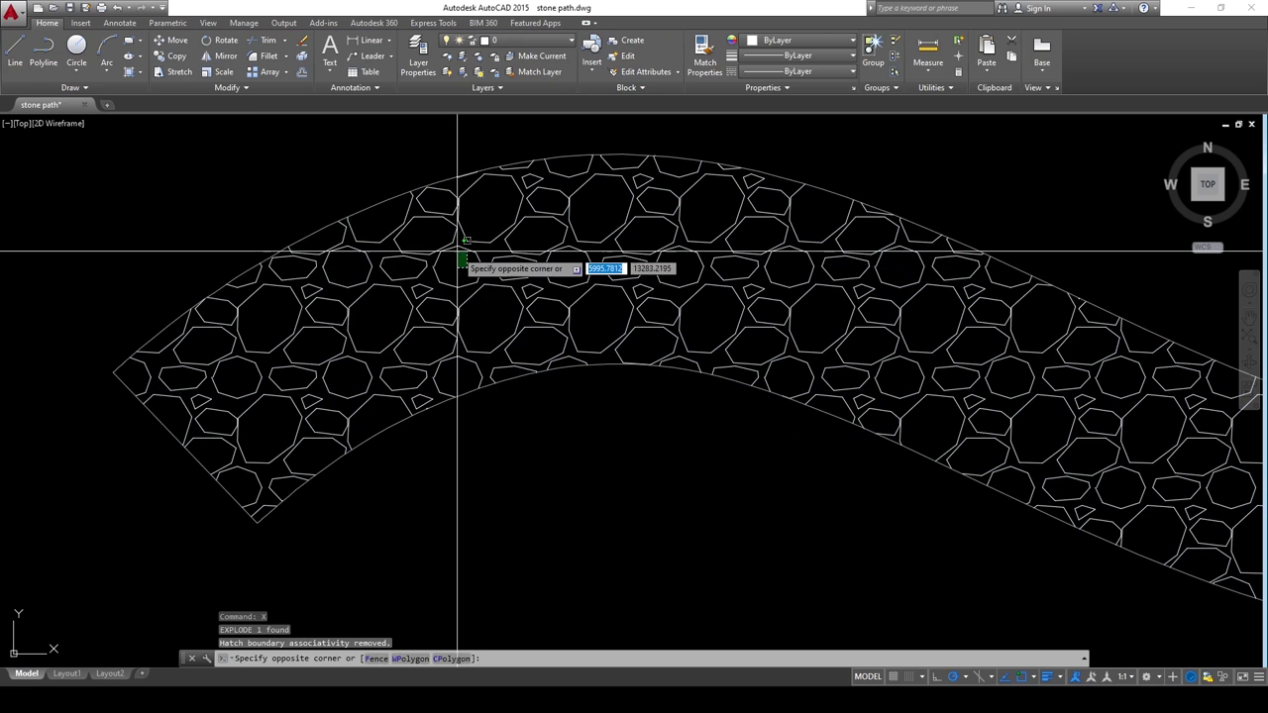
key(Escape)
- Fillet the two unjoined edges of one round stone in the exploded gravel pattern to close its corner
scroll(415, 280, up, 5)
scroll(456, 277, down, 2)
scroll(501, 271, up, 7)
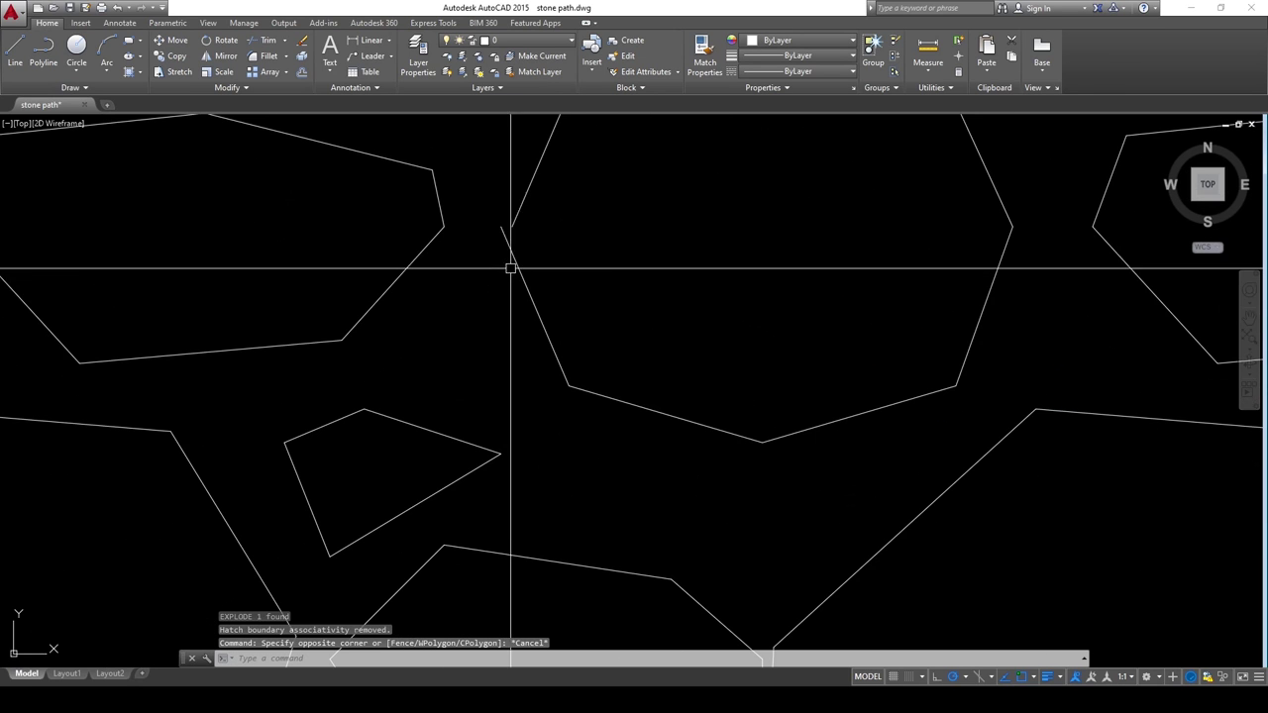
scroll(539, 317, down, 4)
scroll(640, 368, up, 8)
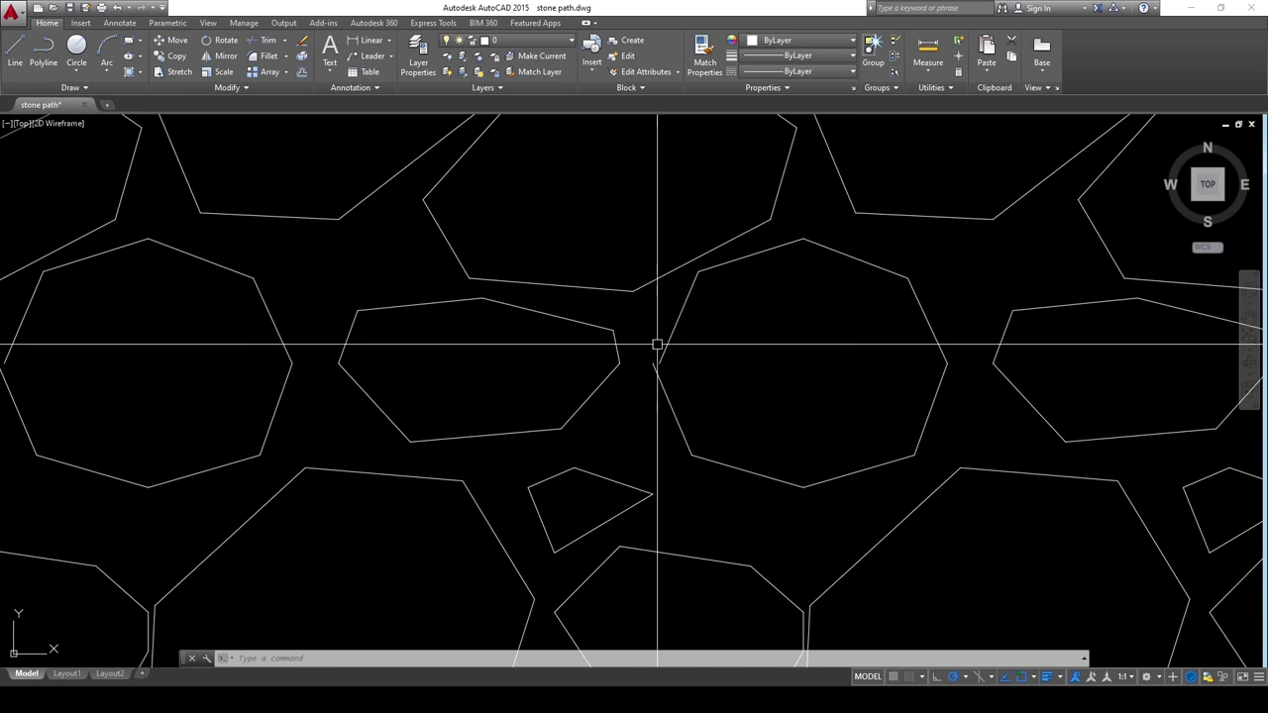
click(268, 56)
click(668, 417)
click(684, 358)
scroll(699, 340, down, 14)
scroll(704, 347, up, 6)
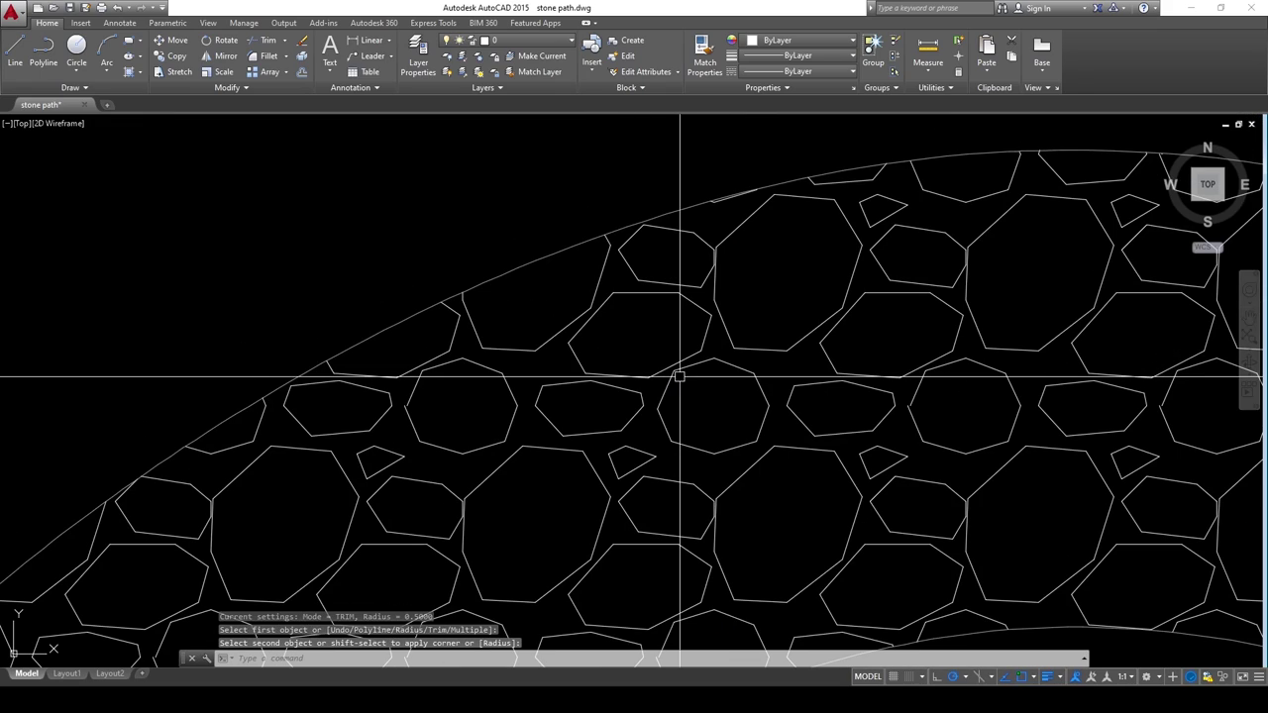
- Repeat the Fillet on the open corner of another round stone in the gravel pattern
scroll(555, 396, up, 2)
key(Return)
click(325, 353)
click(340, 349)
scroll(340, 349, down, 10)
middle_drag(416, 134, 714, 354)
scroll(716, 353, up, 9)
scroll(716, 353, down, 9)
scroll(891, 370, up, 2)
middle_drag(897, 372, 688, 321)
scroll(538, 221, down, 3)
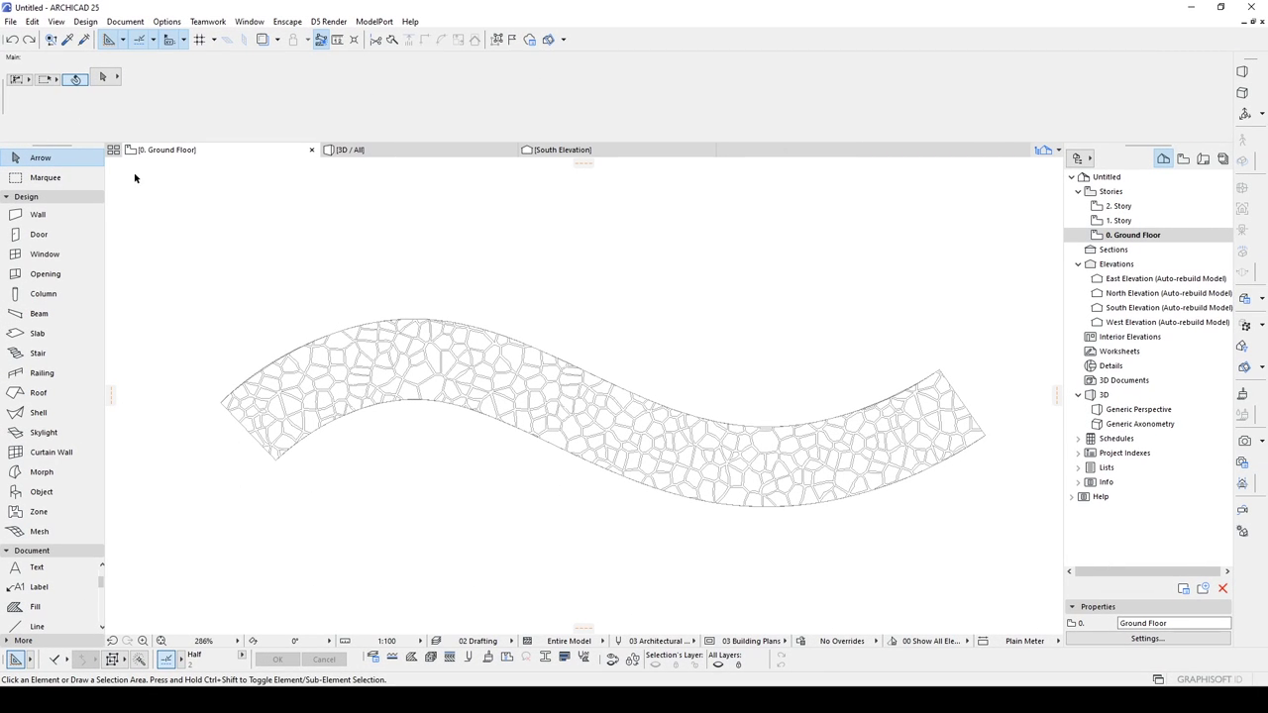
- Switch to ARCHICAD and open the stone path DWG as an external drawing for the Ground Floor plan
click(11, 21)
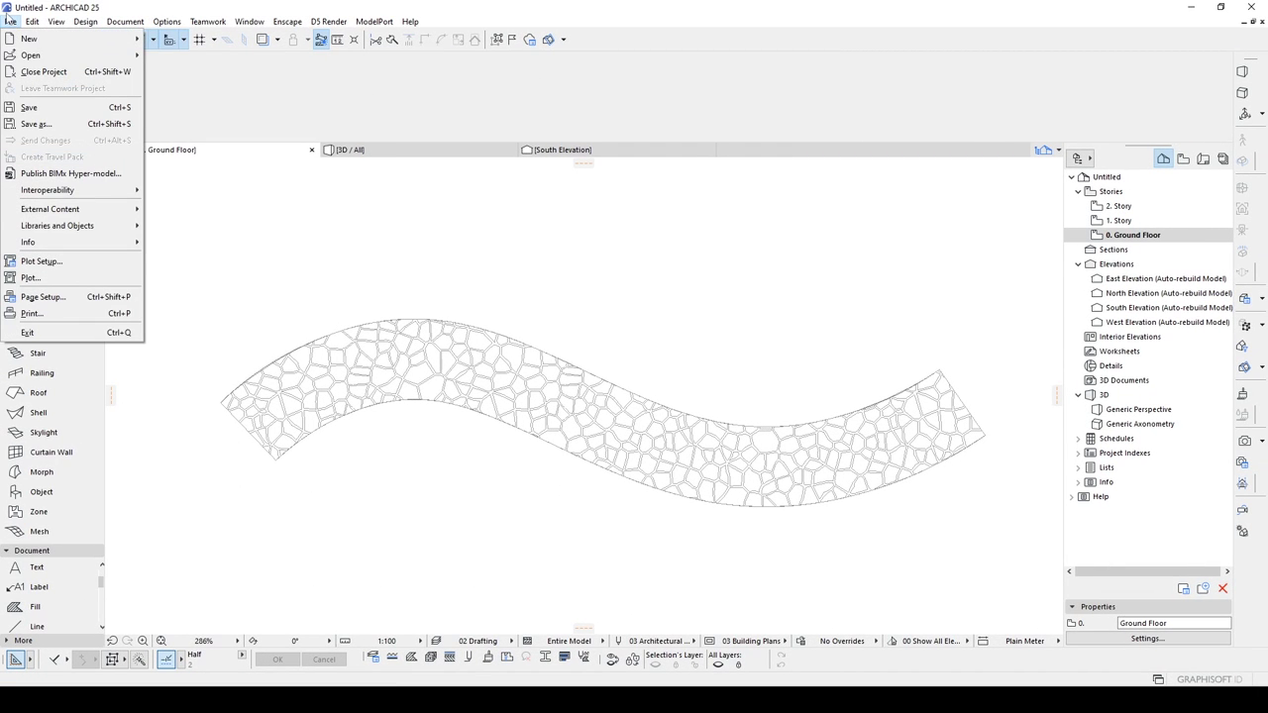
mouse_move(33, 212)
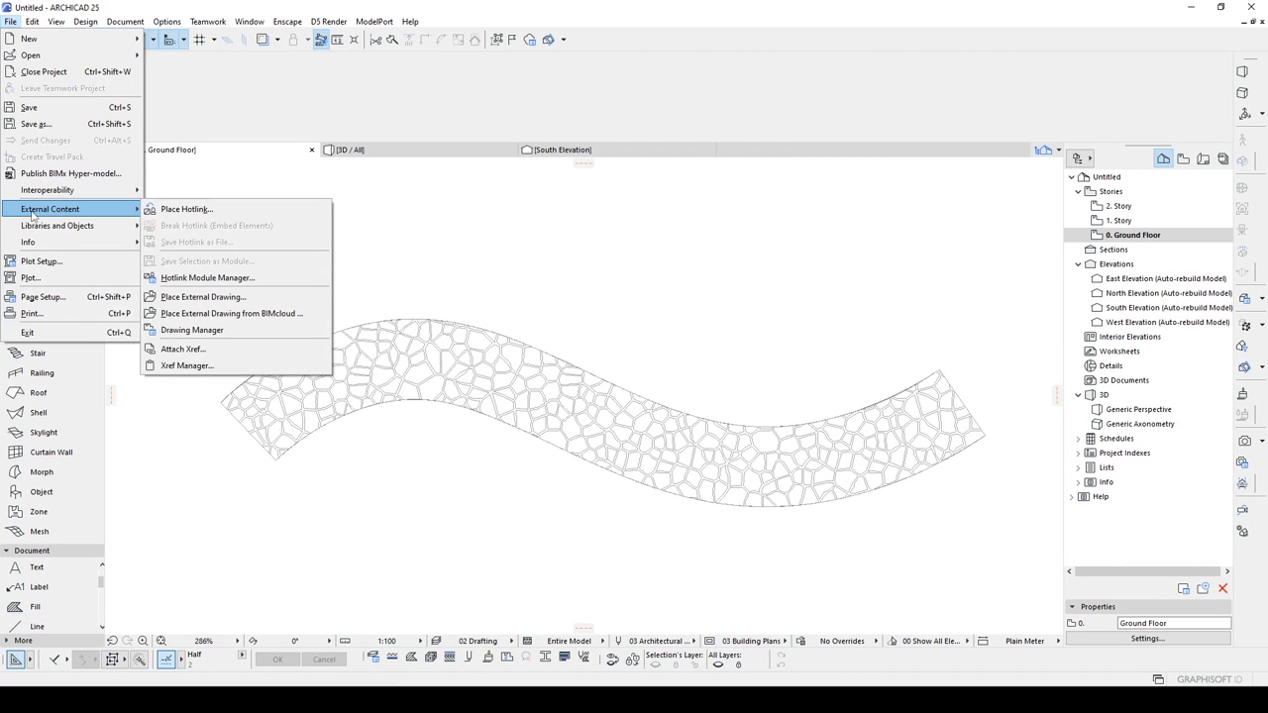
click(203, 297)
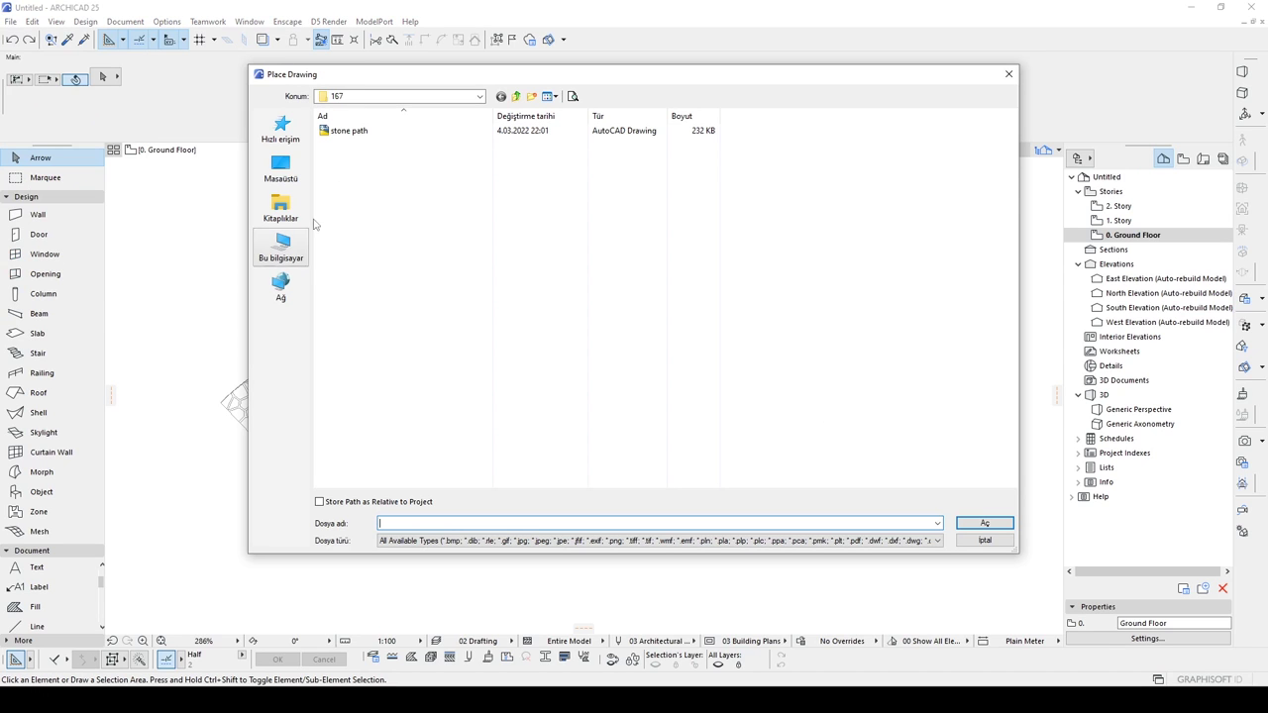
click(348, 131)
click(984, 523)
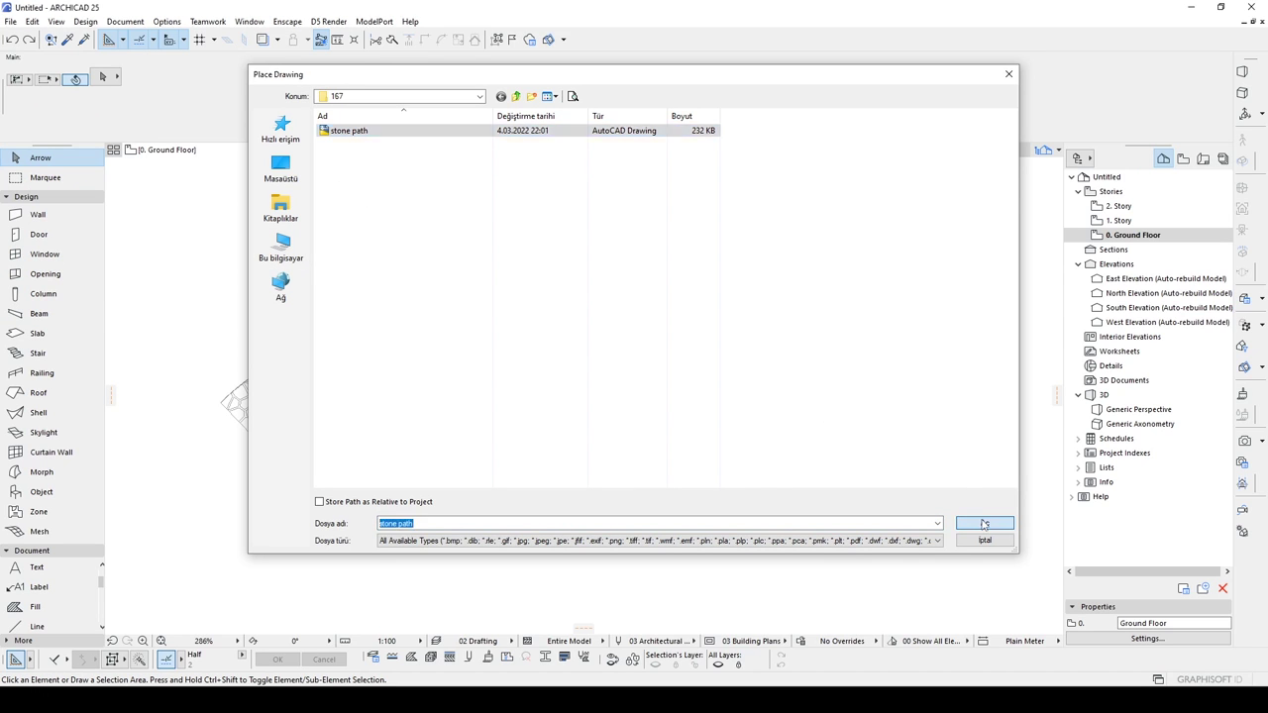
- Place the drawing near the existing stone path with the drawing unit set to Custom [mm], skipping all missing referenced files
click(581, 266)
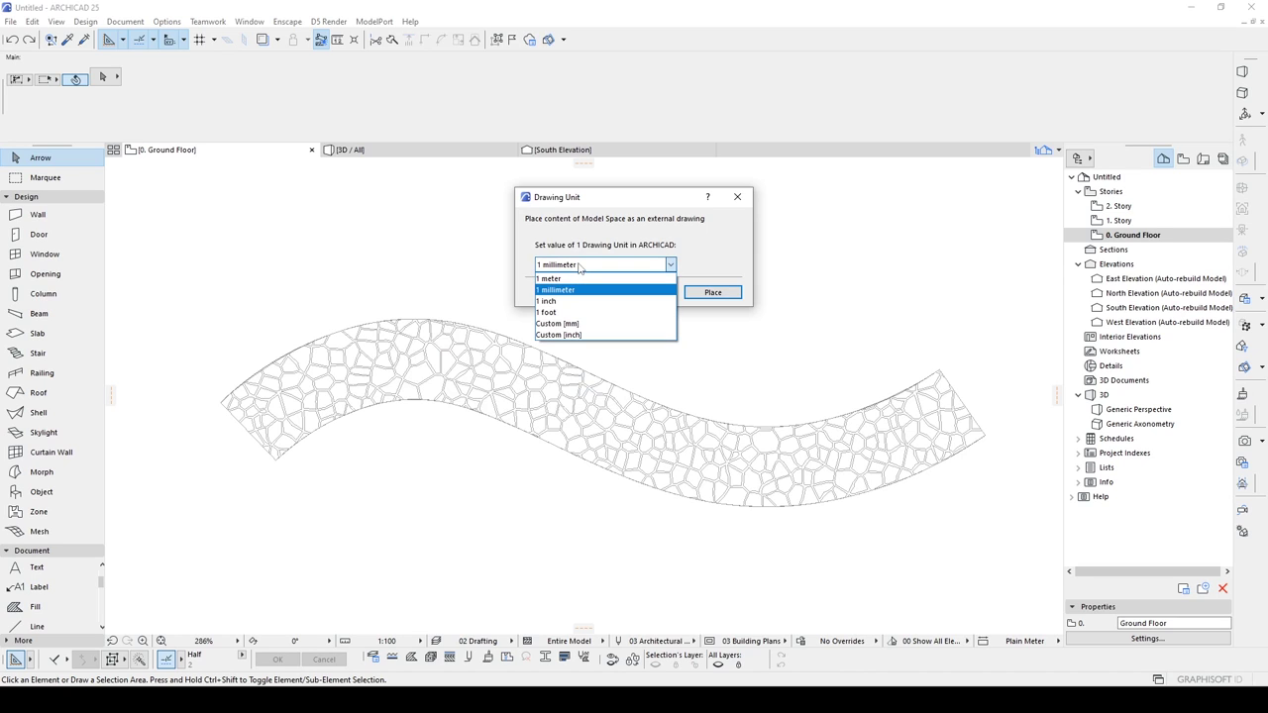
click(556, 329)
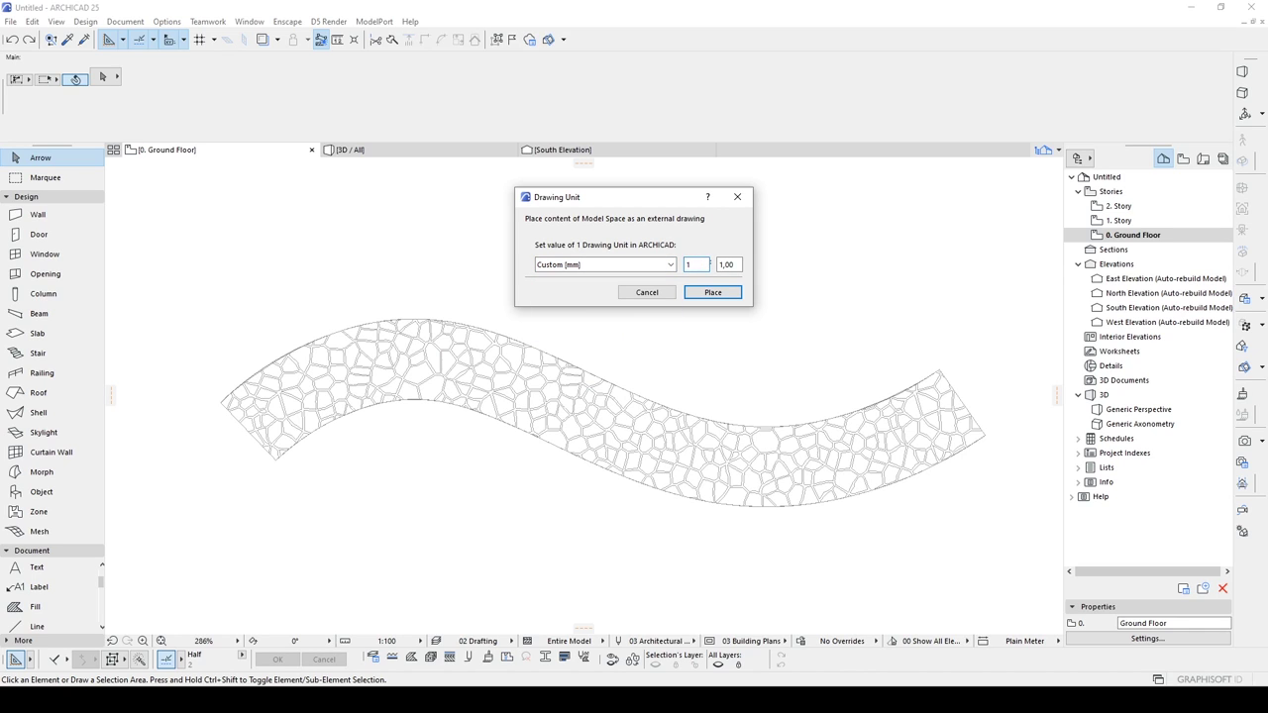
click(712, 293)
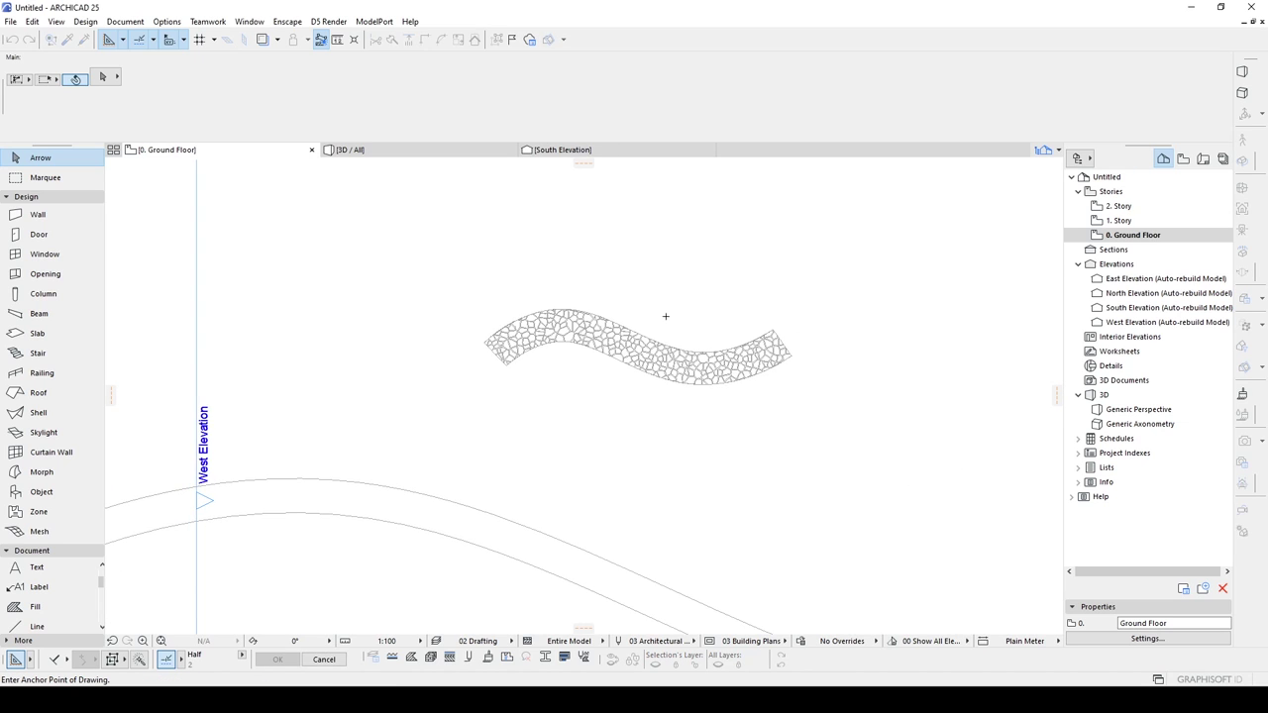
click(623, 349)
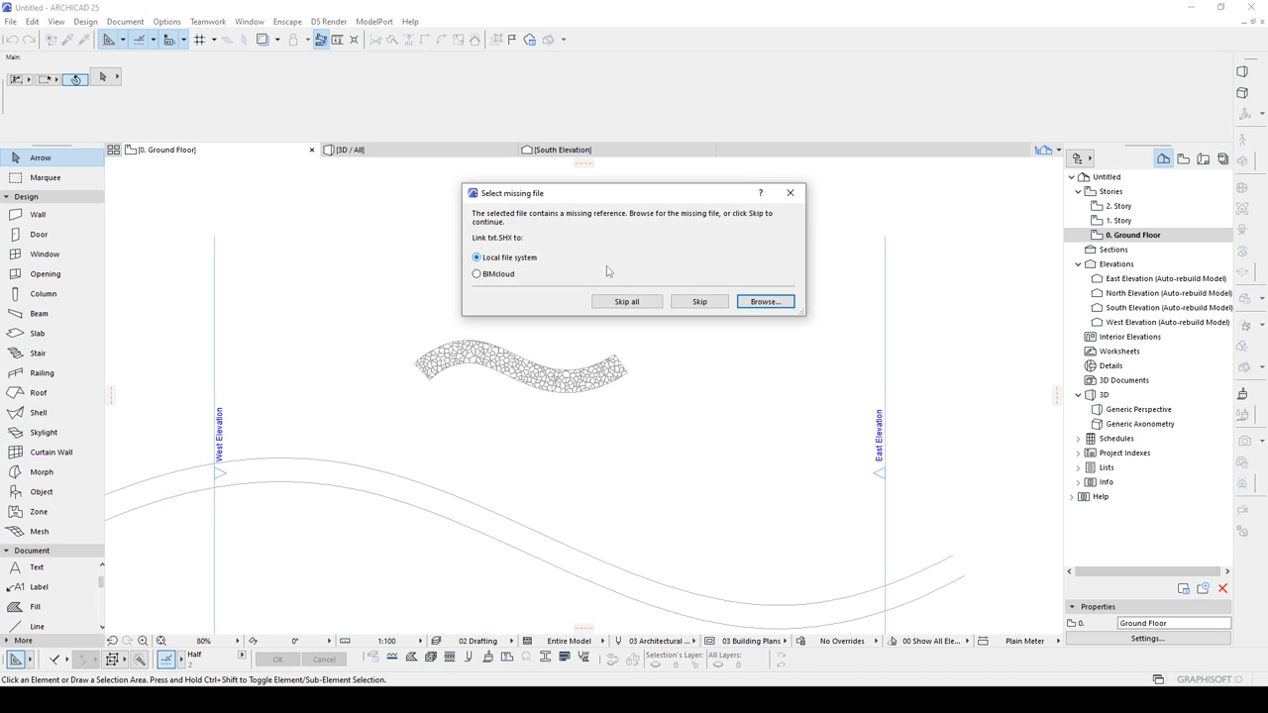
click(627, 302)
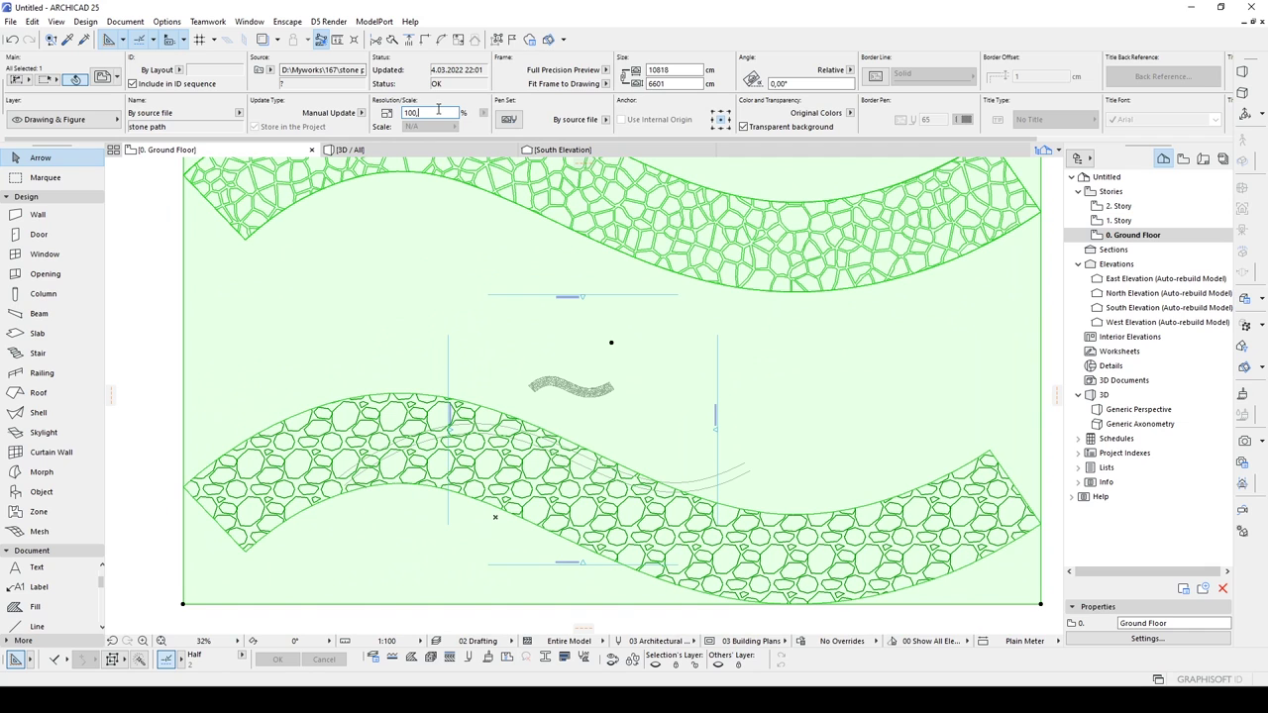
- Set the placed stone path drawing's scale to 10 percent and clear the selection
key(Return)
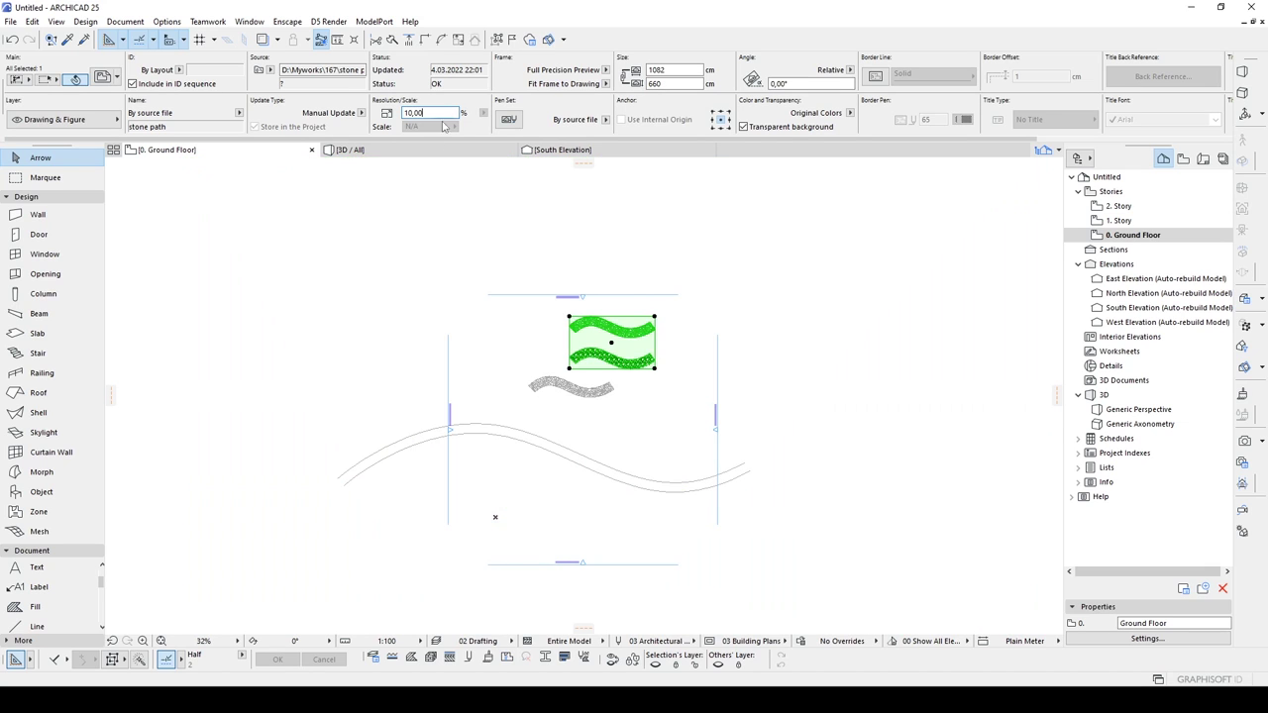
scroll(501, 354, up, 4)
click(532, 365)
scroll(530, 327, down, 3)
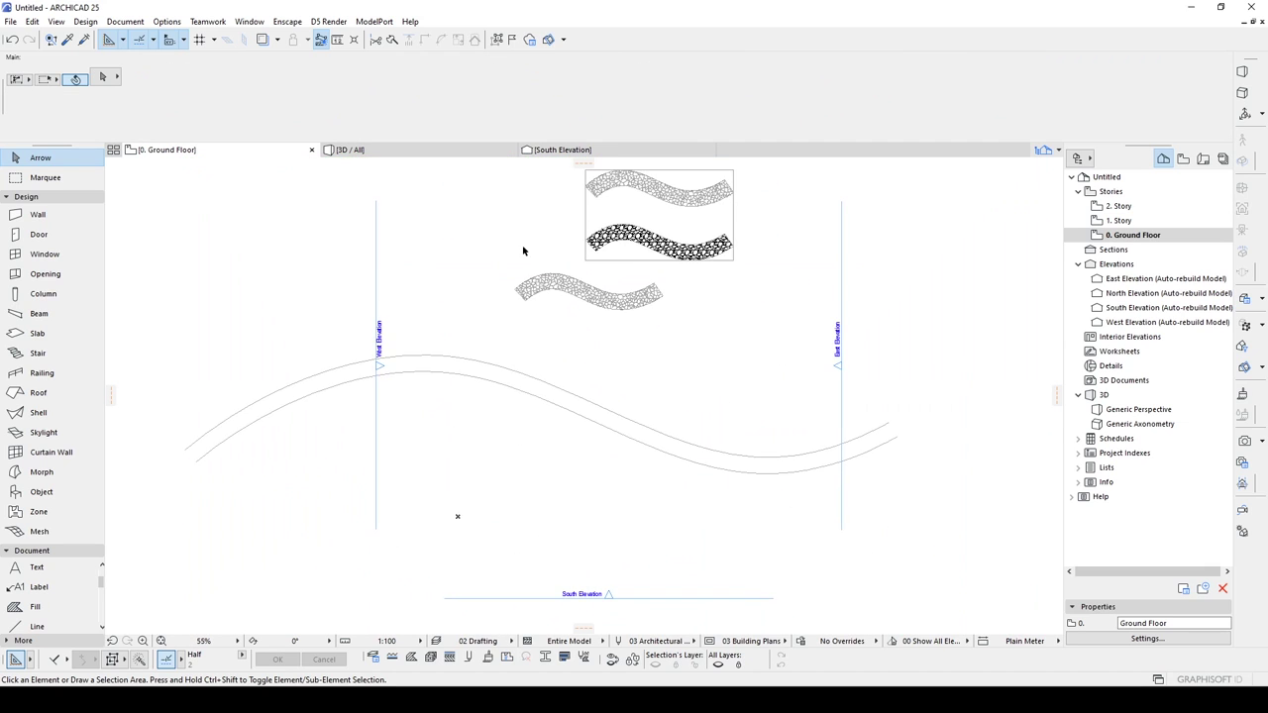
- Explode the stone path drawing into the current view, using the drawing's layer and not keeping the original elements
scroll(612, 267, up, 8)
middle_drag(580, 270, 630, 260)
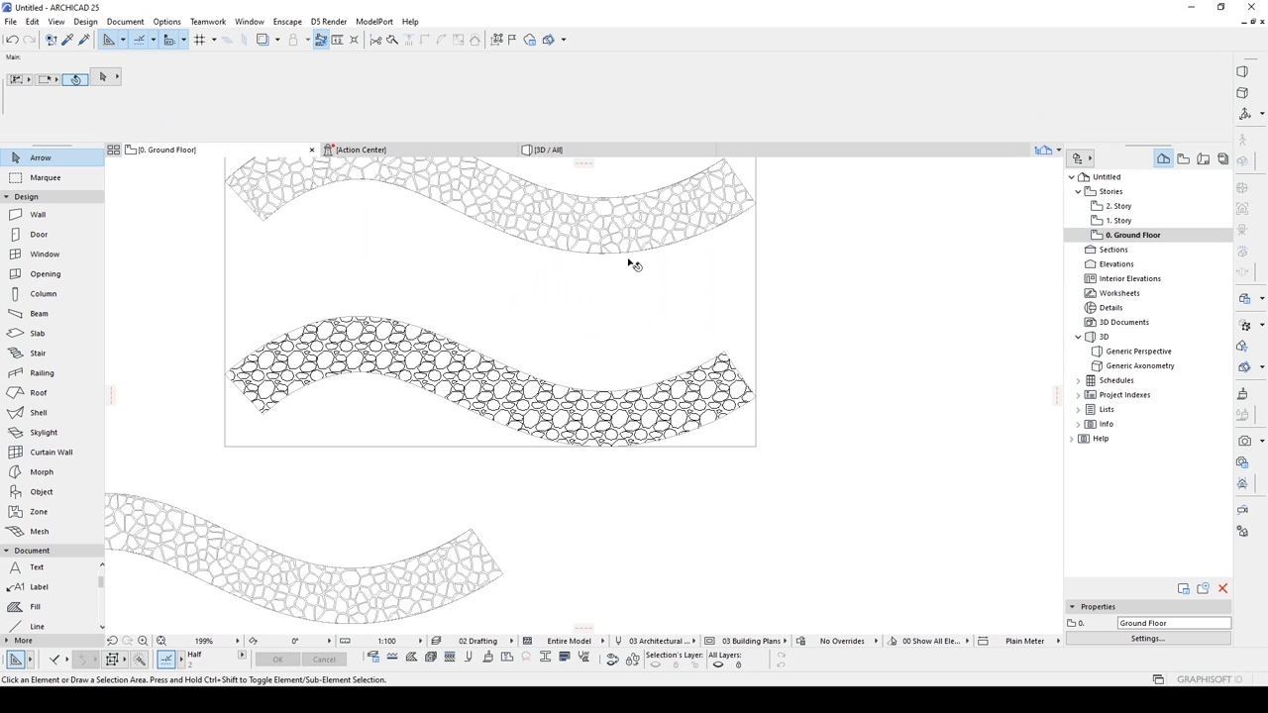
click(630, 260)
click(34, 22)
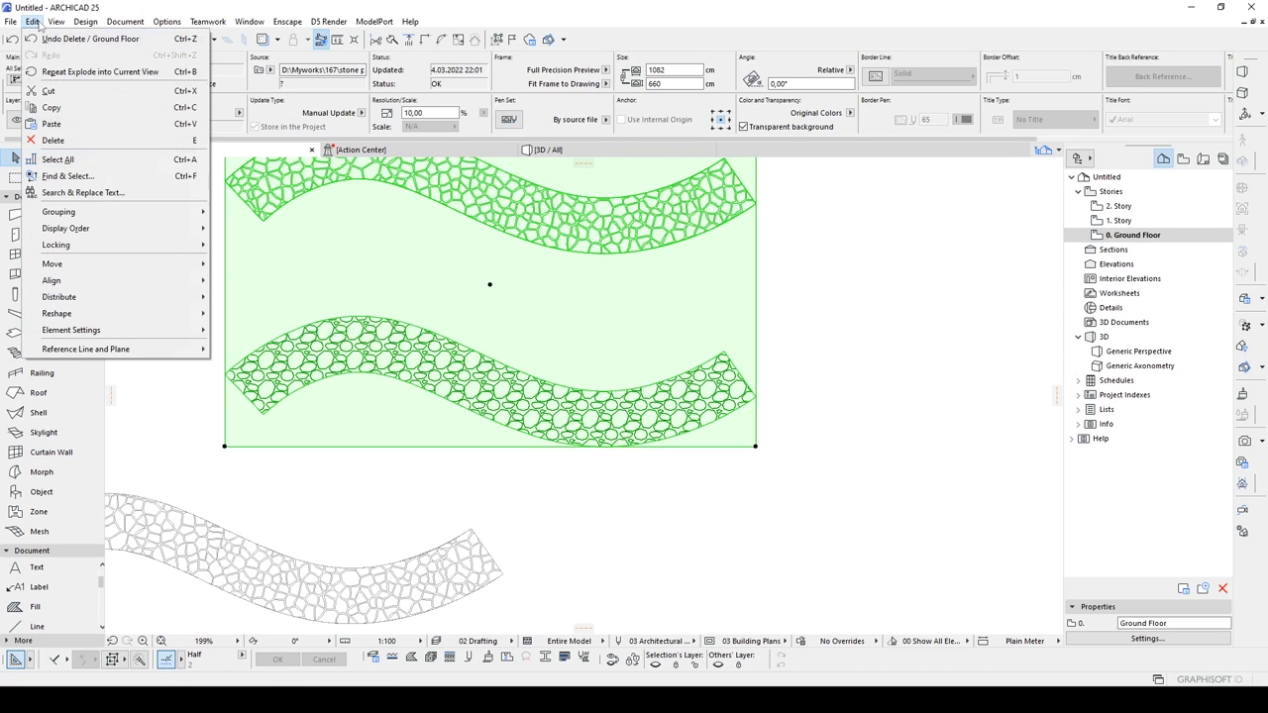
mouse_move(105, 315)
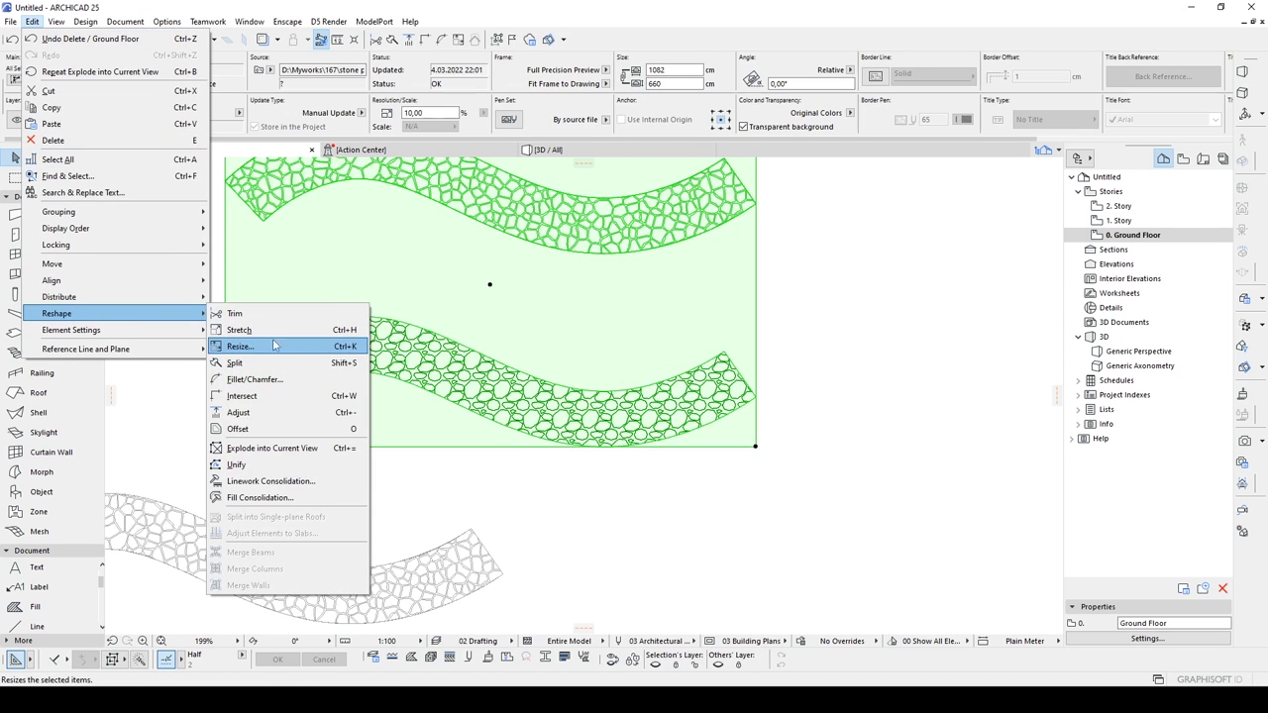
click(276, 451)
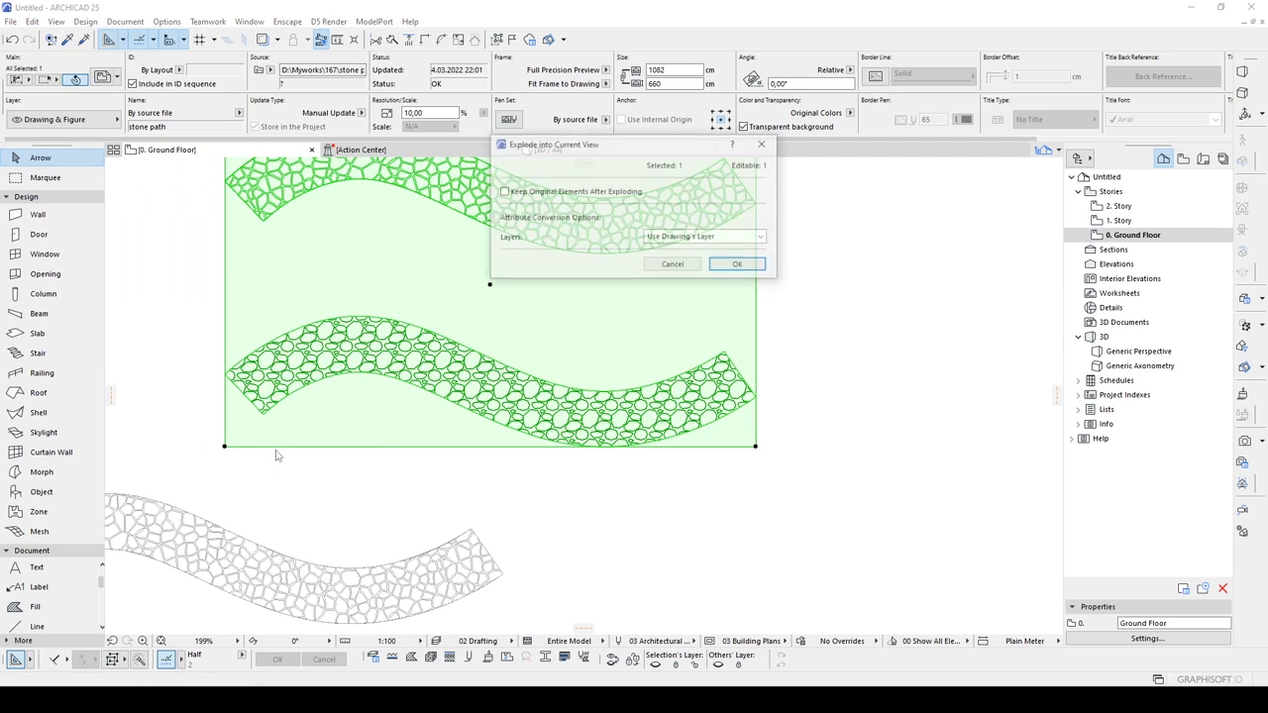
click(738, 266)
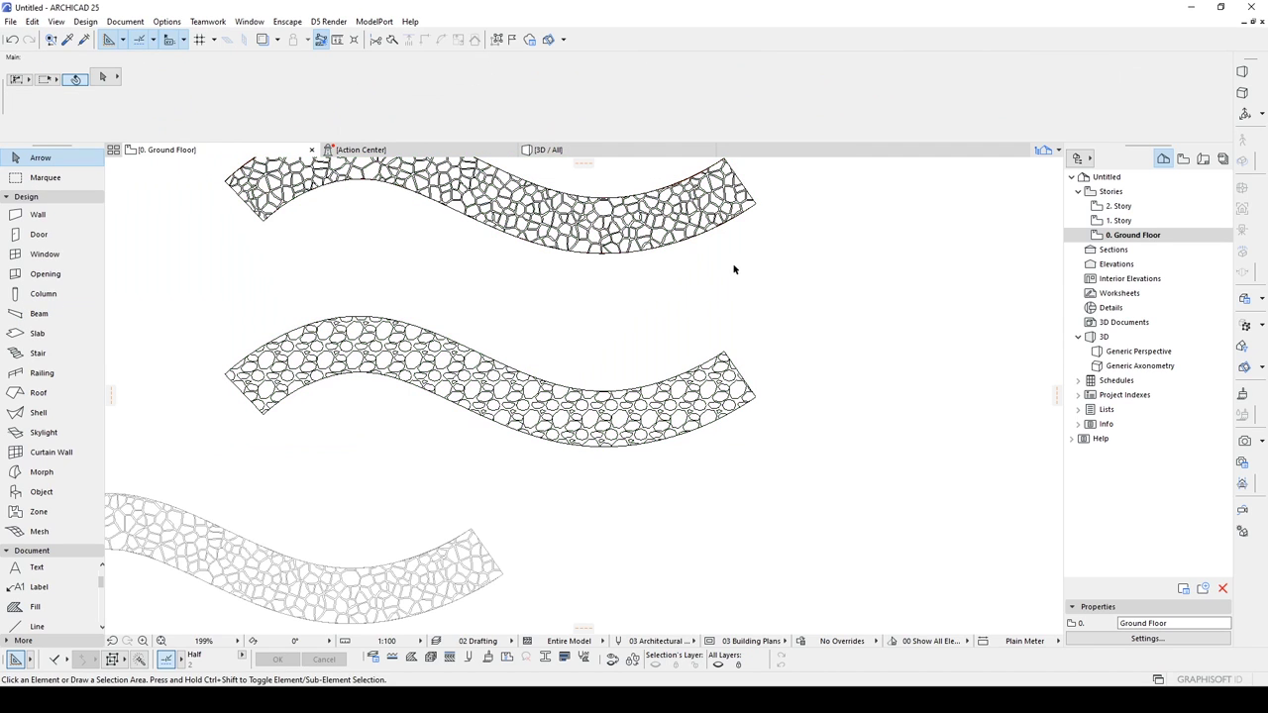
- Select all exploded lines to examine the gravel path's linework, and clear the selection
key(ctrl+a)
scroll(355, 332, up, 4)
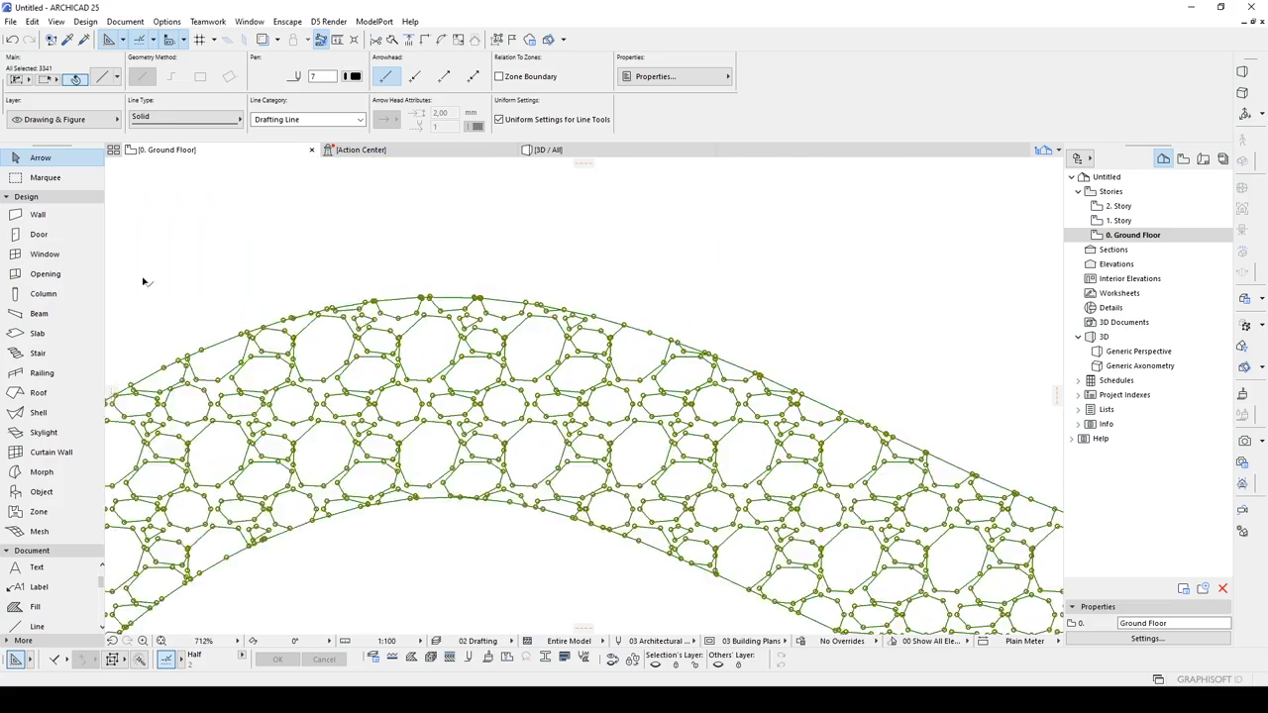
middle_drag(142, 281, 319, 274)
key(Escape)
middle_drag(217, 359, 473, 229)
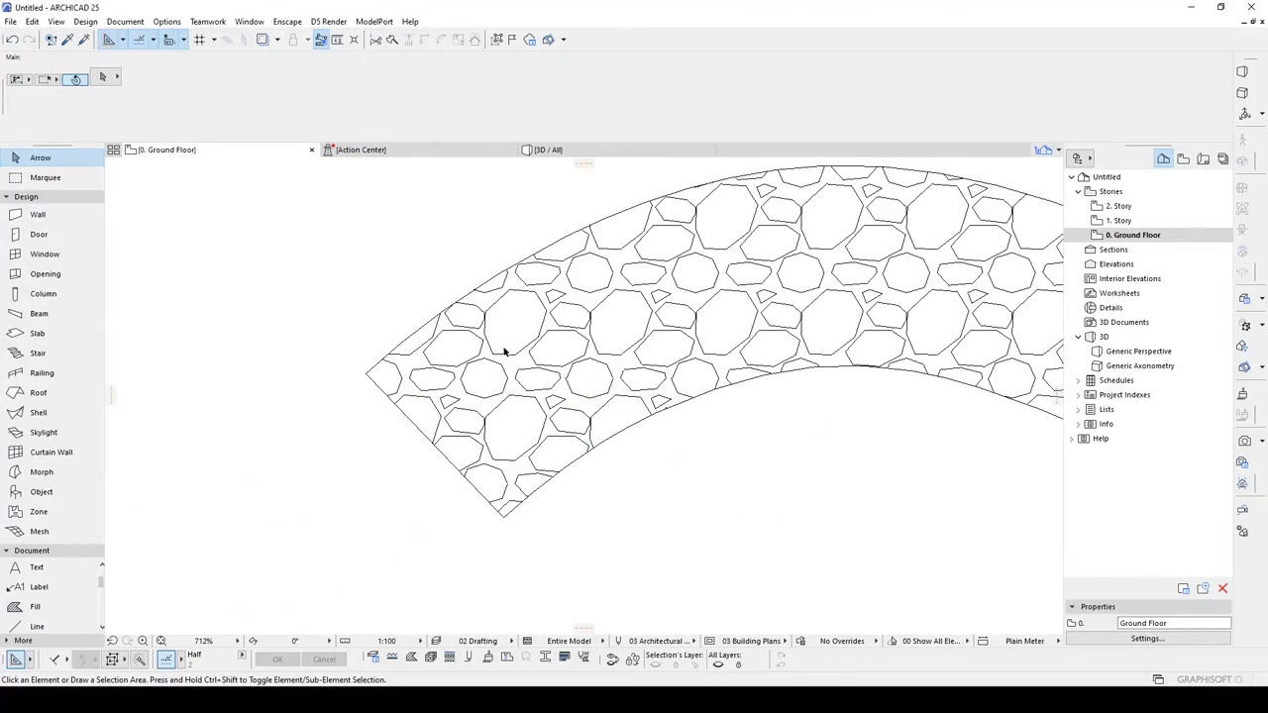
scroll(437, 386, down, 1)
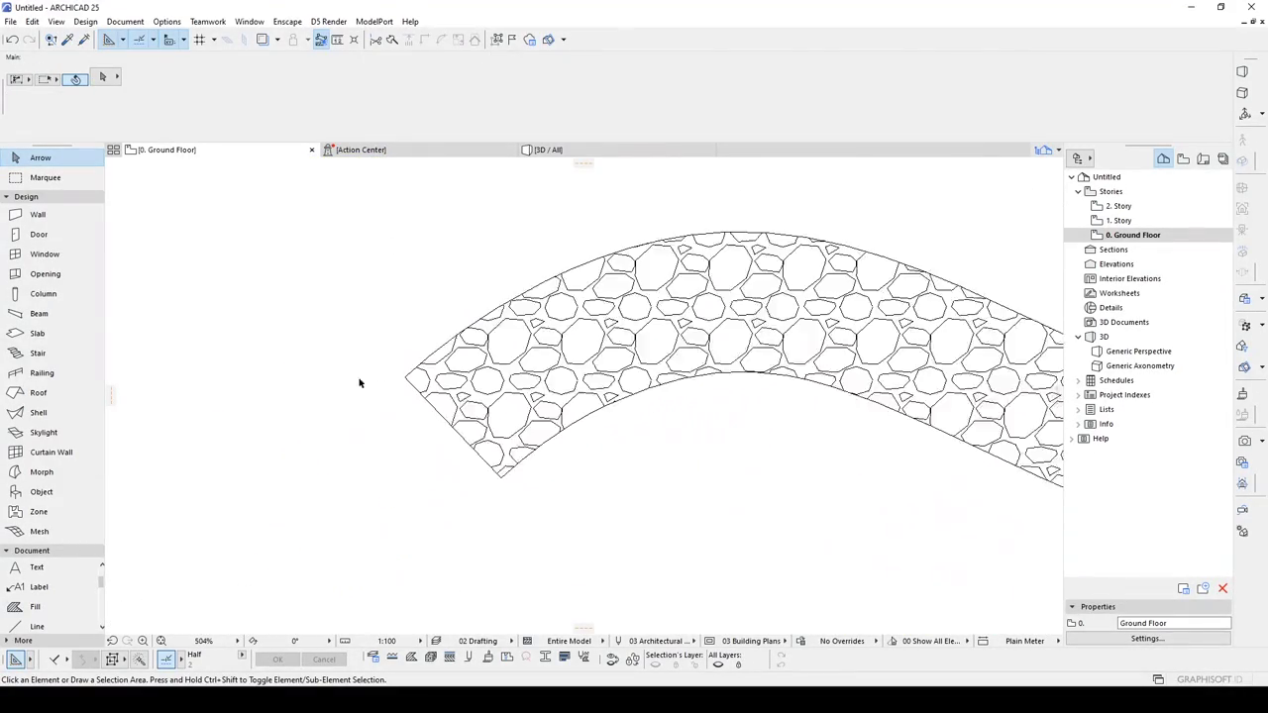
- Set up the Slab tool with a basic structural concrete material and a thickness of 3 cm
click(37, 335)
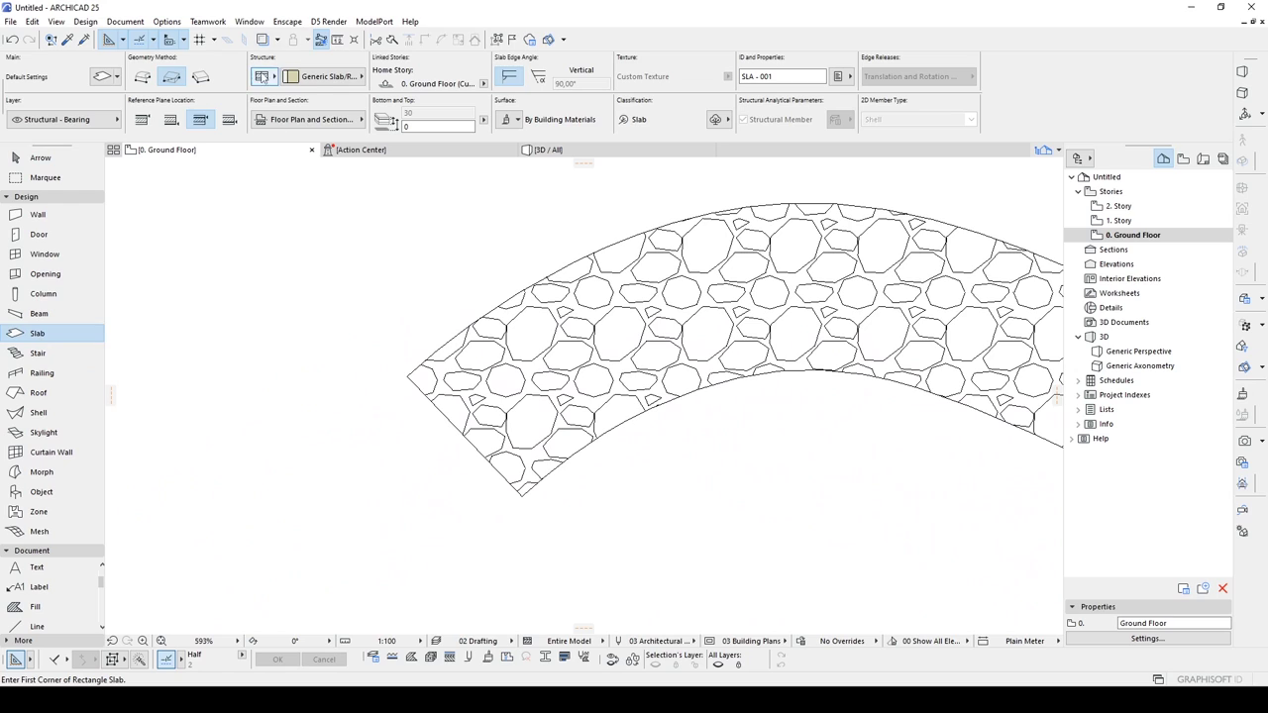
click(287, 77)
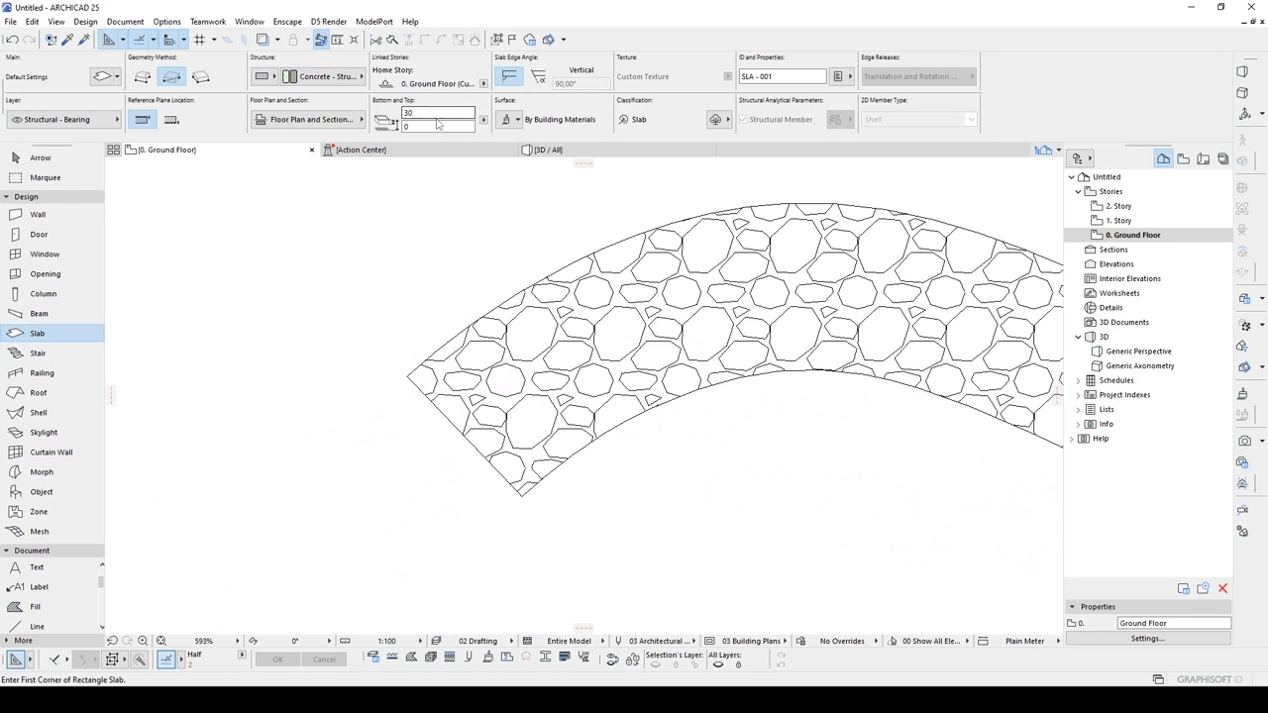
text(59)
text(3)
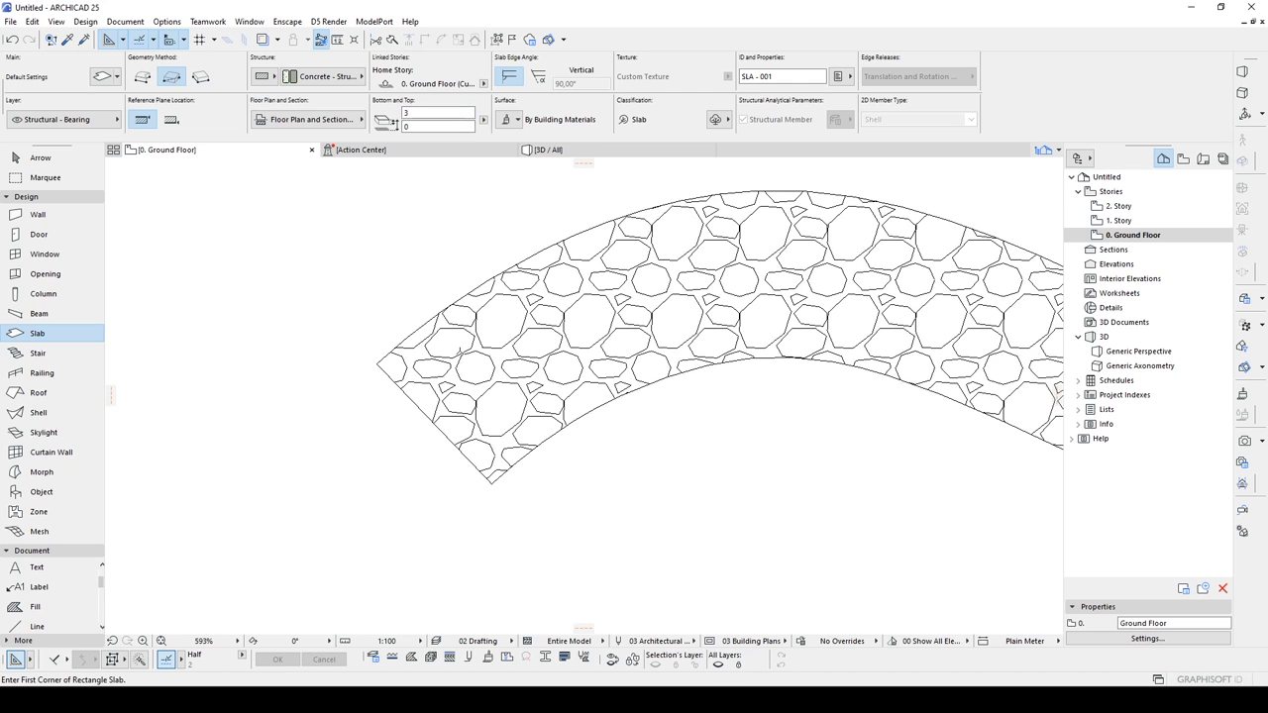
- Create slabs with the Magic Wand from the stone outlines at the starting end of the gravel path
scroll(457, 351, up, 5)
middle_drag(418, 349, 461, 304)
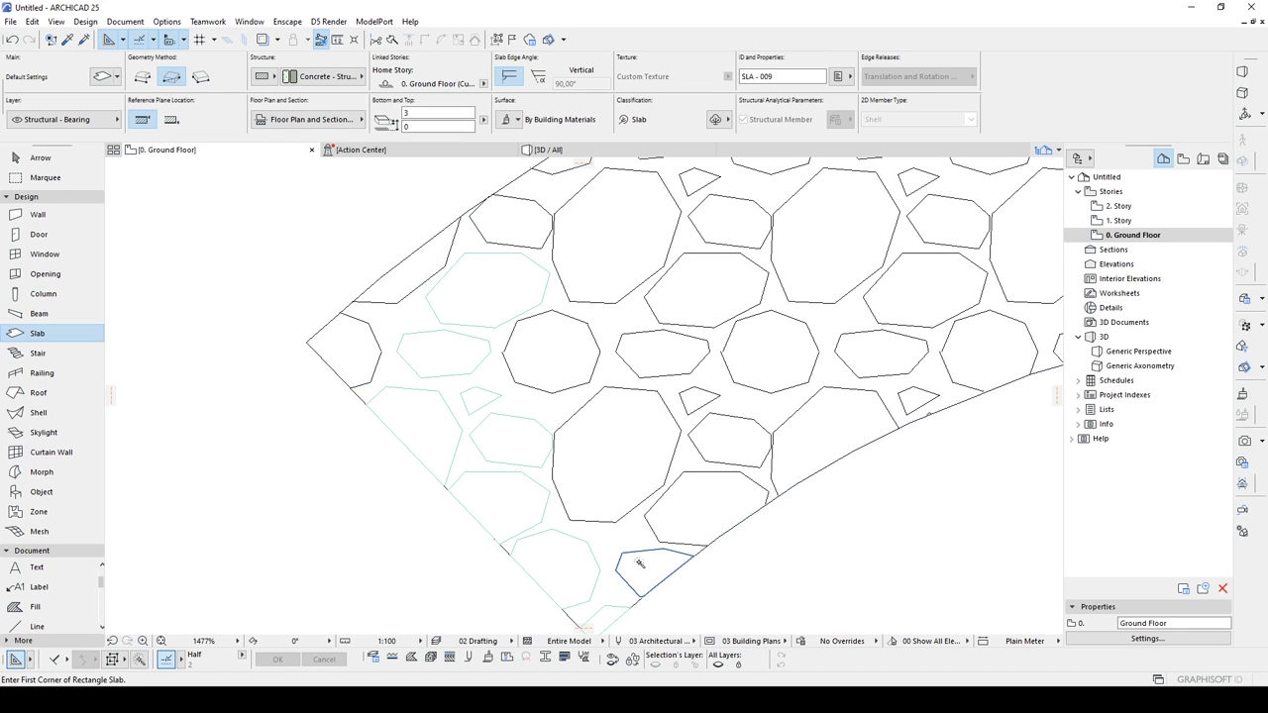
click(585, 474)
click(552, 361)
scroll(493, 310, up, 3)
click(588, 317)
click(476, 309)
click(353, 369)
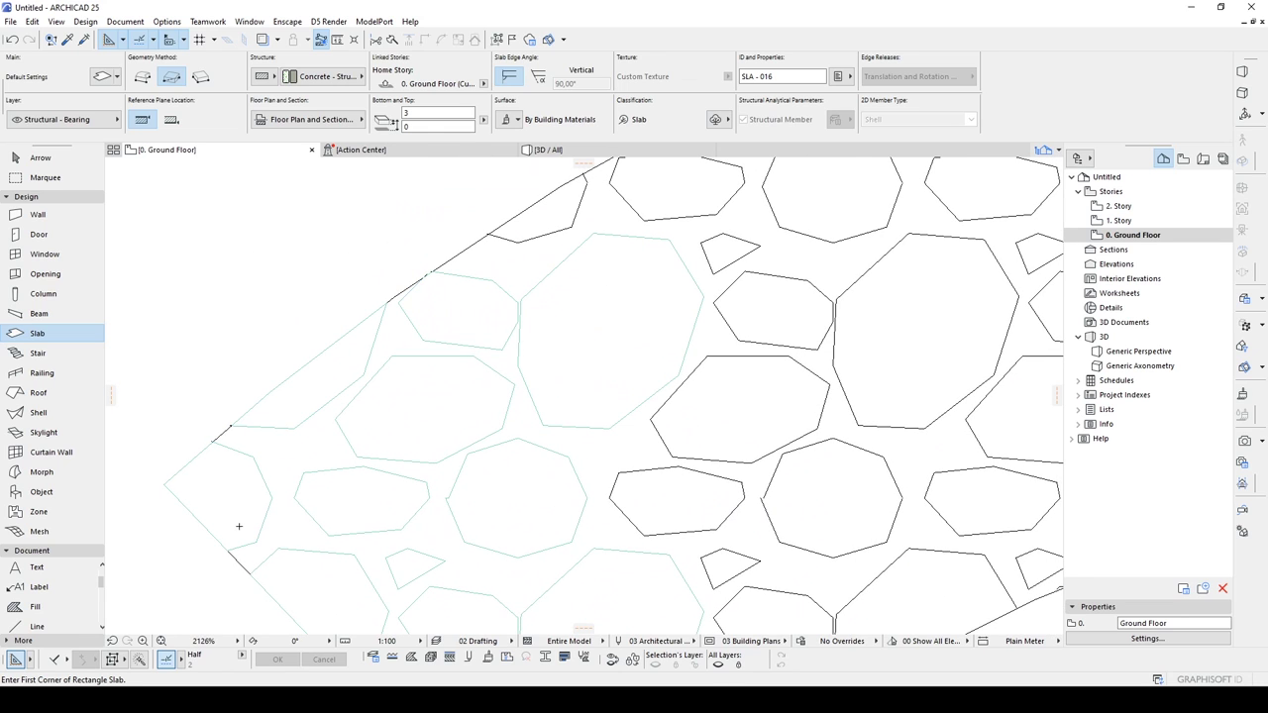
- Continue turning gravel stones into slabs with the Magic Wand, from the starting end along the path's lower edge
scroll(654, 359, down, 2)
middle_drag(677, 395, 591, 320)
click(594, 379)
click(622, 425)
scroll(614, 426, up, 1)
middle_drag(676, 485, 620, 483)
click(620, 482)
click(595, 538)
click(720, 376)
click(743, 372)
click(617, 314)
click(634, 228)
click(799, 268)
click(820, 287)
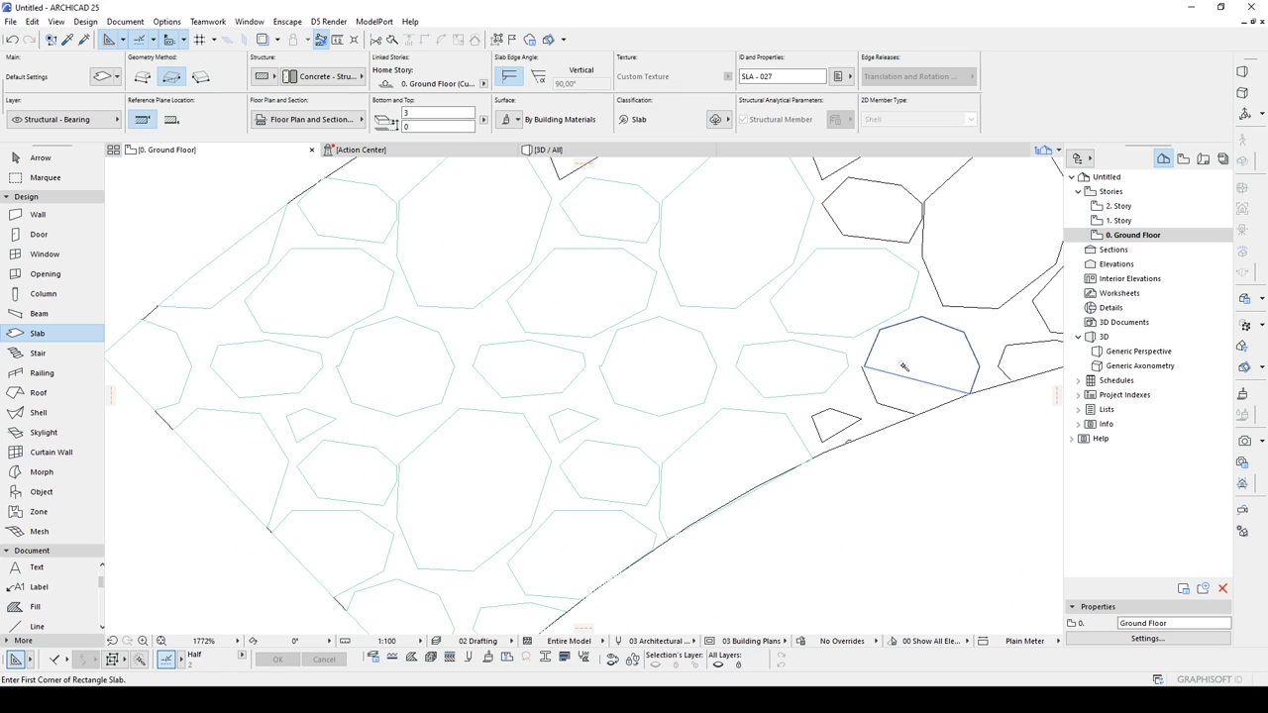
click(903, 362)
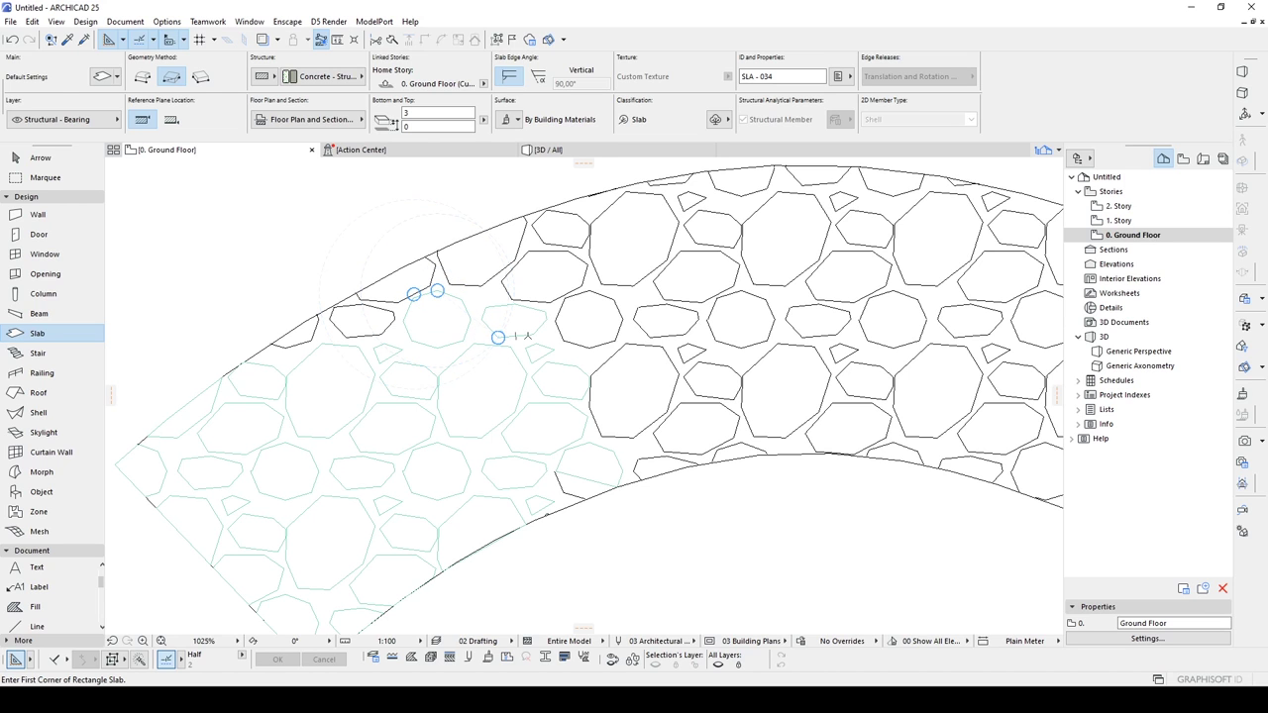
- Convert the remaining stone outlines up to and past the crest of the gravel path's first curve into slabs
scroll(386, 309, up, 3)
click(326, 328)
click(406, 263)
click(555, 218)
click(852, 342)
middle_drag(921, 495, 477, 487)
click(756, 407)
middle_drag(757, 327, 693, 404)
click(696, 314)
click(943, 217)
middle_drag(793, 228, 780, 366)
click(476, 295)
click(388, 339)
middle_drag(614, 594, 495, 183)
click(747, 306)
middle_drag(772, 297, 733, 485)
scroll(713, 337, down, 4)
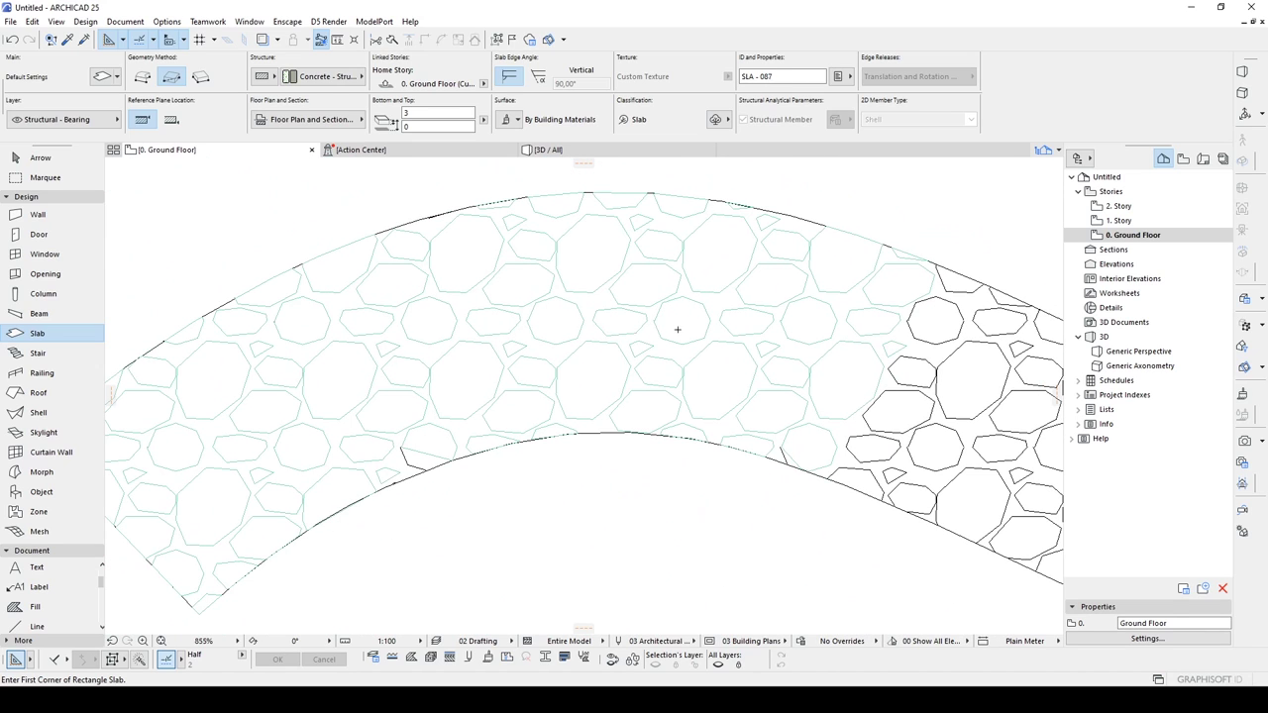
- Create slabs with the Magic Wand from the polygonal stones at the starting end of the stonework path
scroll(514, 334, down, 3)
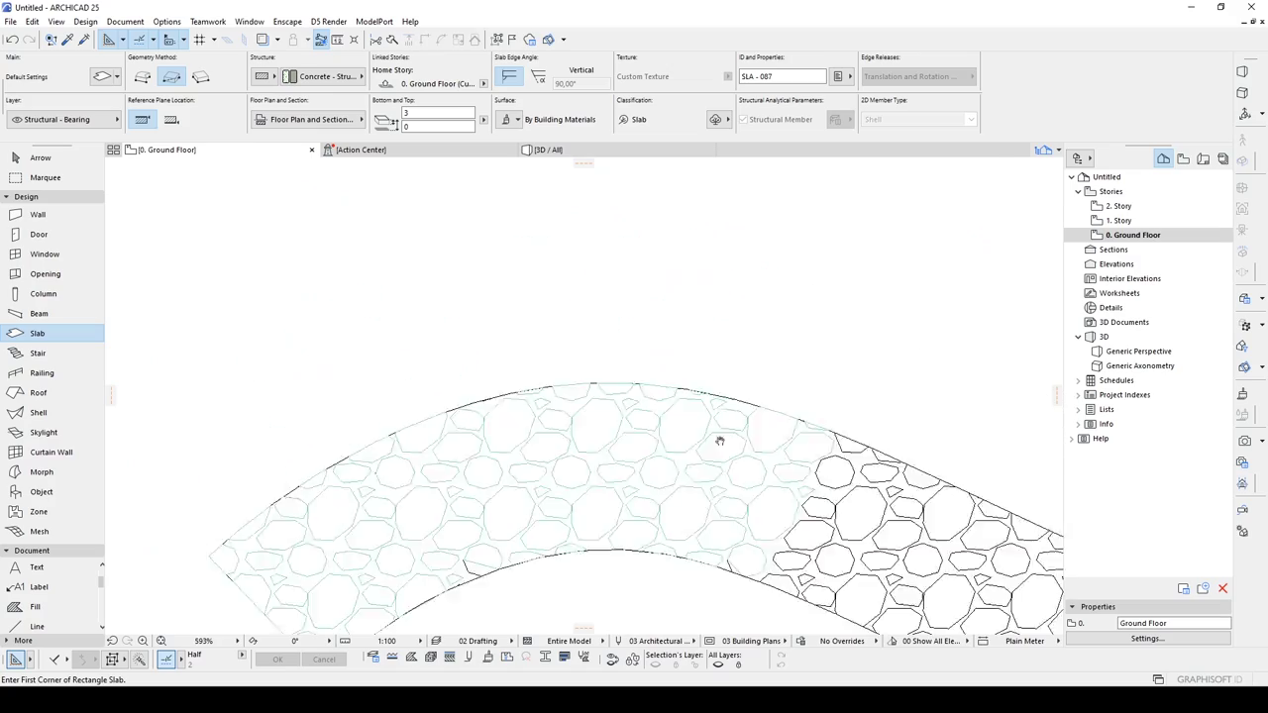
scroll(659, 586, up, 6)
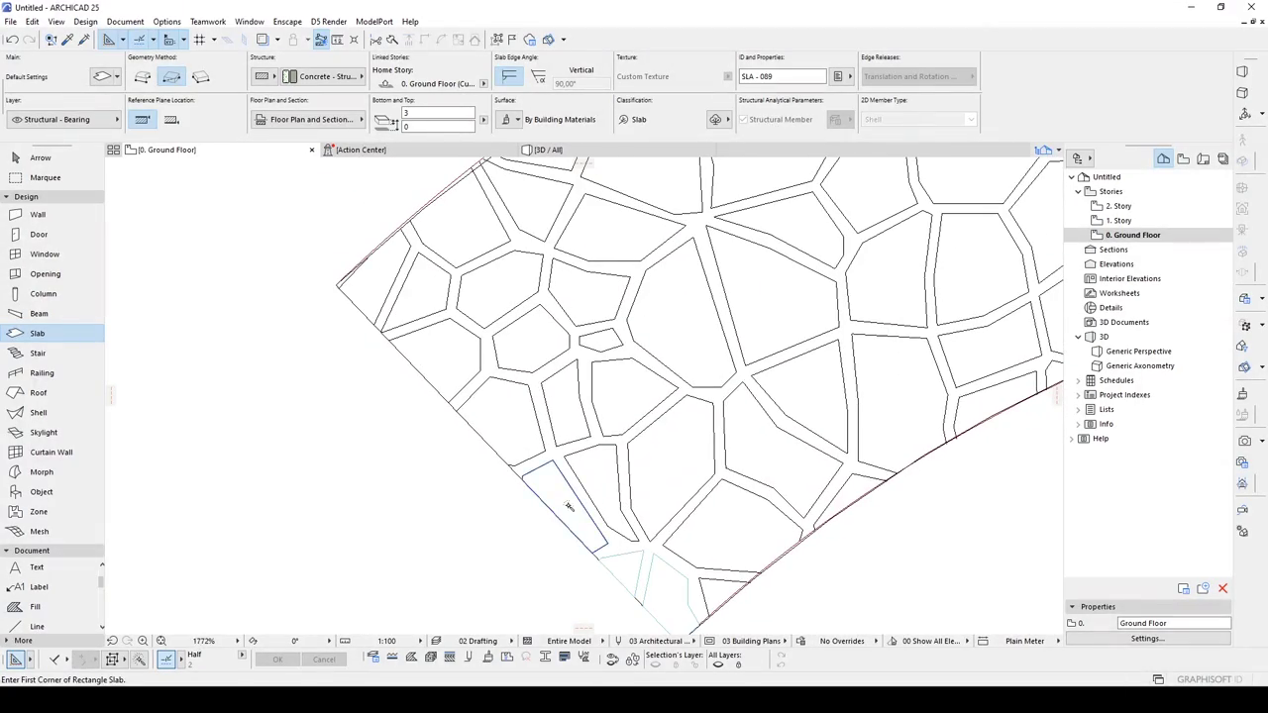
click(412, 300)
click(497, 287)
click(623, 391)
click(728, 525)
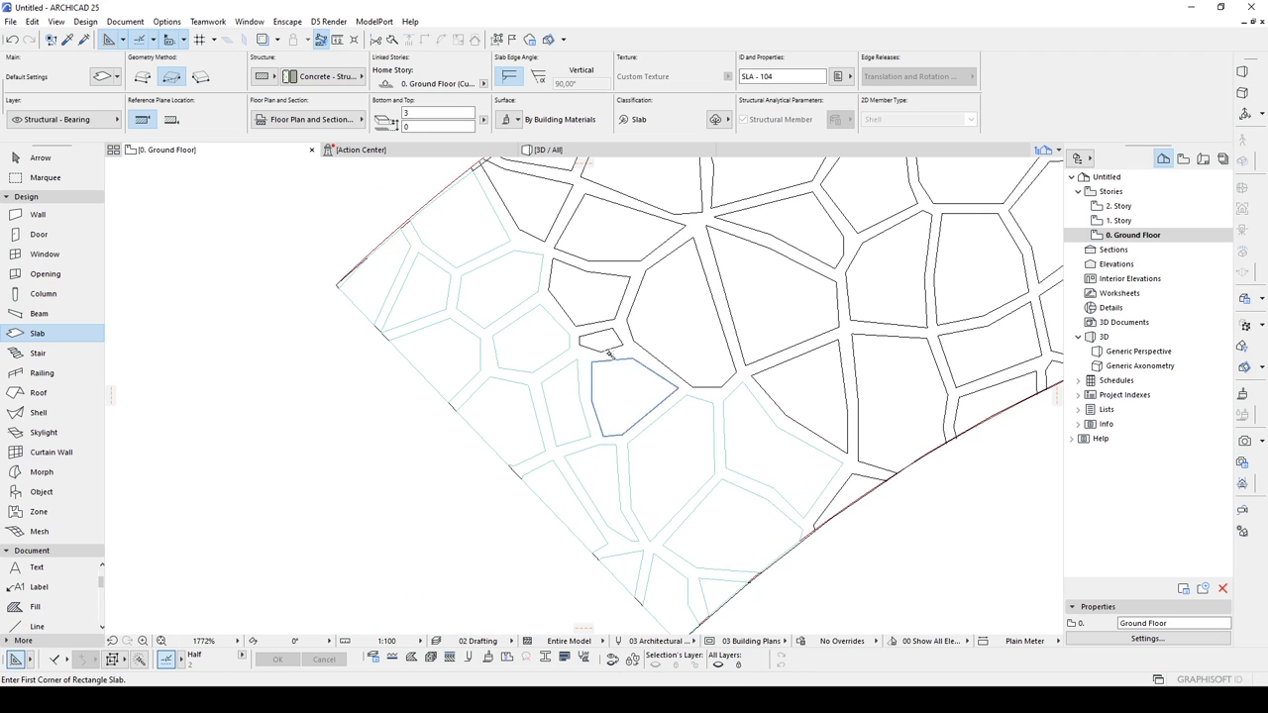
click(737, 421)
- Convert the next group of polygonal stones further along the stonework path into slabs
middle_drag(614, 208, 498, 312)
click(654, 397)
click(776, 387)
click(873, 456)
click(867, 375)
click(768, 282)
middle_drag(693, 198, 523, 392)
click(546, 297)
click(908, 441)
- Leave the Slab tool and delete the two wrongly created elements near the latest stonework slabs
key(Escape)
click(835, 279)
key(Delete)
click(821, 275)
key(Delete)
scroll(821, 274, down, 1)
middle_drag(754, 318, 611, 297)
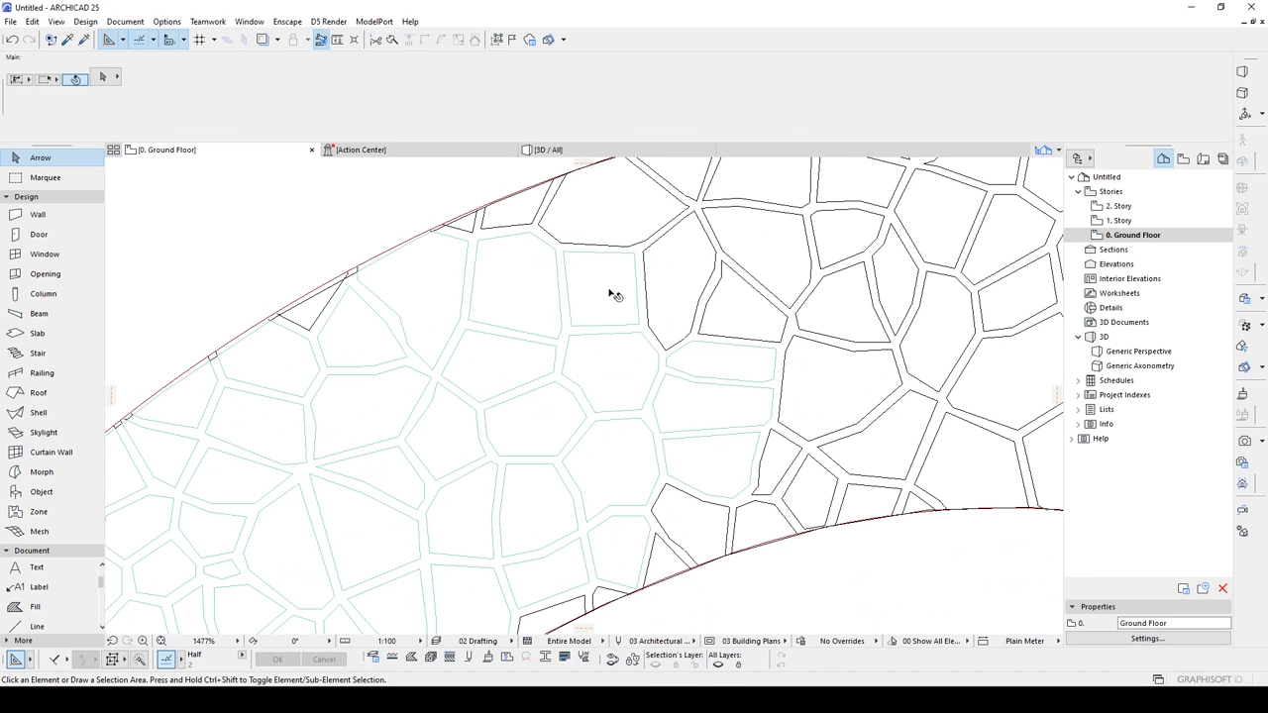
- Resume the Slab tool and convert the polygonal stones approaching the crest of the stonework path into slabs
click(37, 334)
click(681, 283)
click(741, 315)
click(840, 388)
click(758, 255)
middle_drag(751, 225, 682, 258)
scroll(681, 258, down, 2)
- Close the Action Center and view the stone slabs in the 3D view with the Slab tool off
click(509, 150)
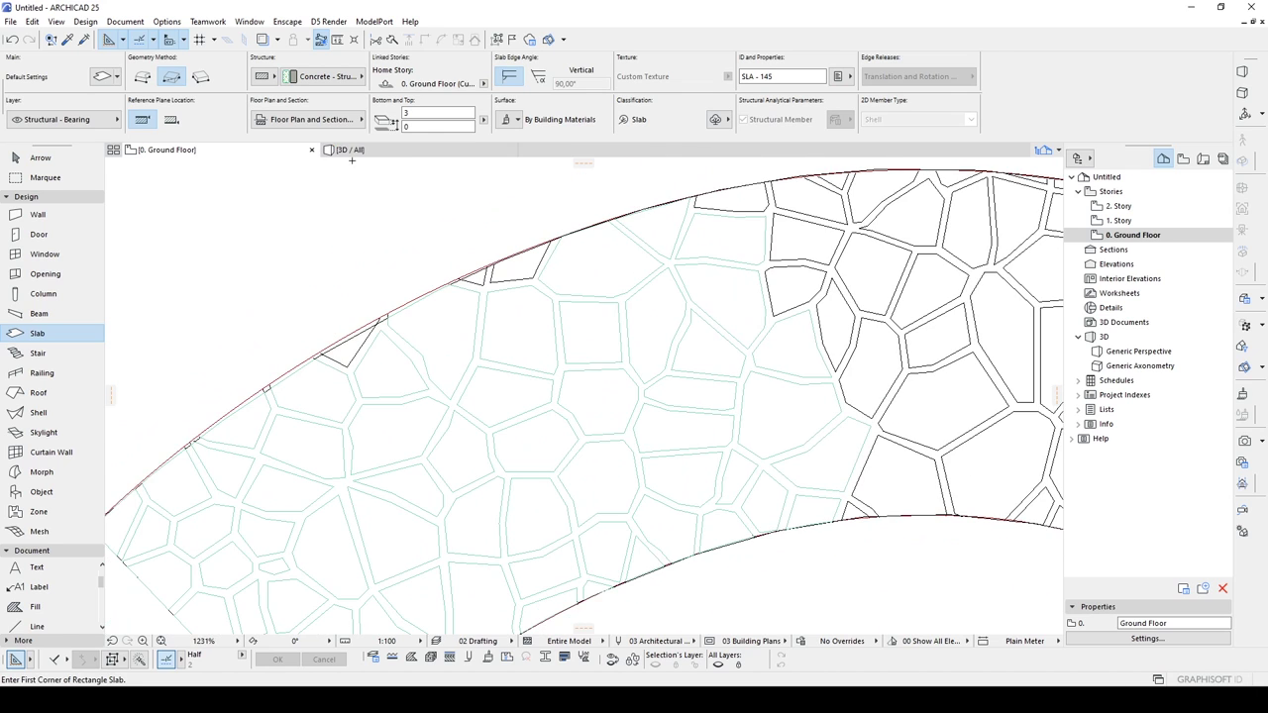
click(358, 150)
scroll(578, 434, up, 10)
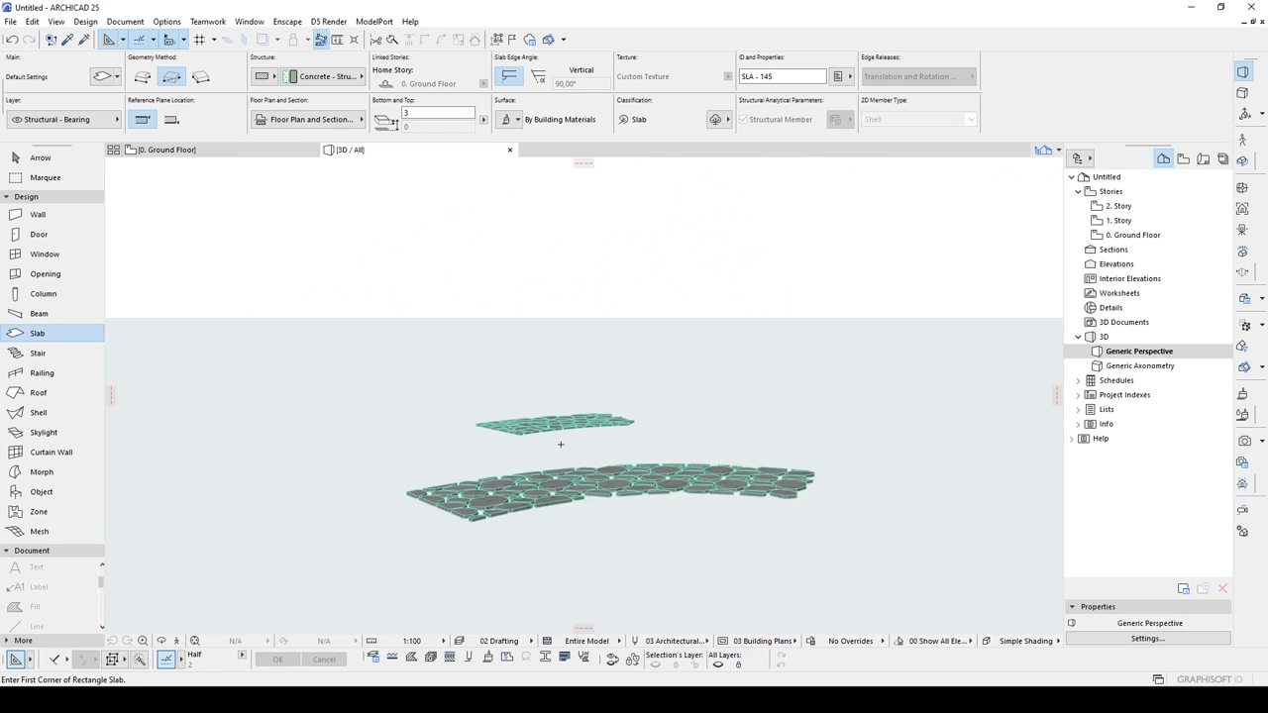
scroll(782, 527, down, 4)
key(Escape)
shift+middle_drag(517, 519, 743, 458)
- Select the slabs of both paths and override their top, edge and bottom surfaces with linked Paint - Light Gray
drag(925, 544, 306, 294)
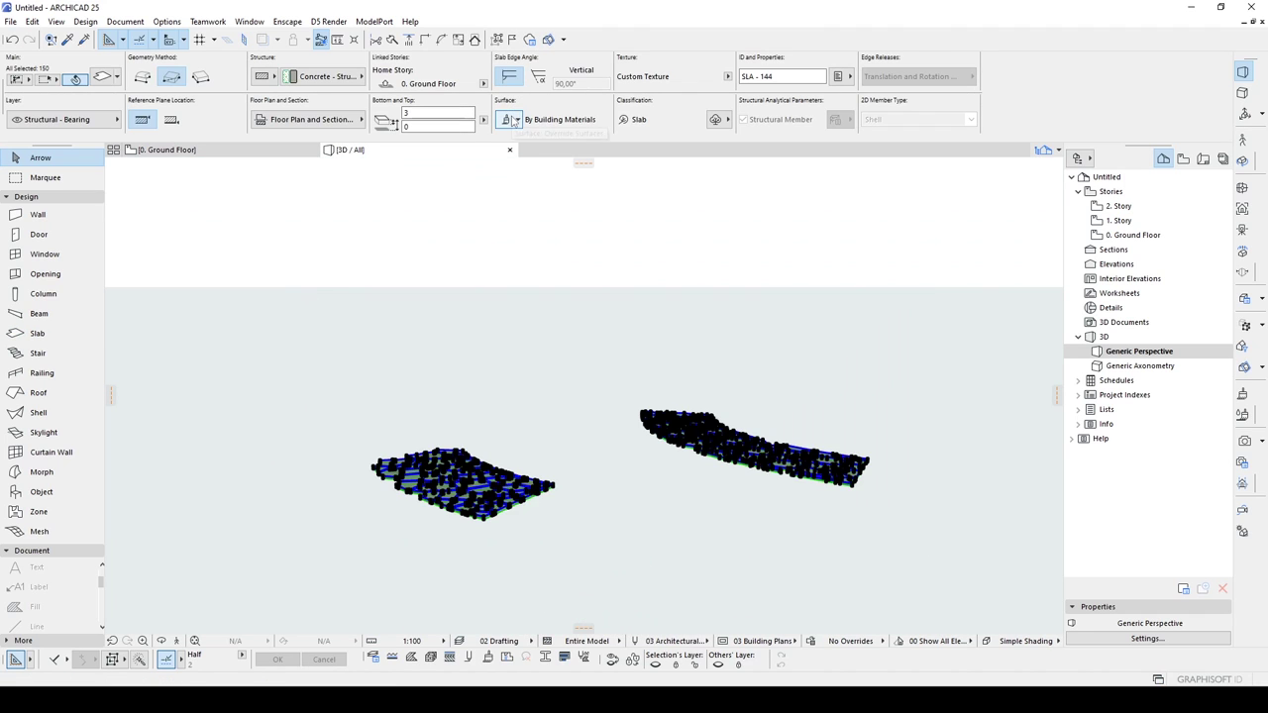
click(512, 120)
click(512, 175)
click(508, 191)
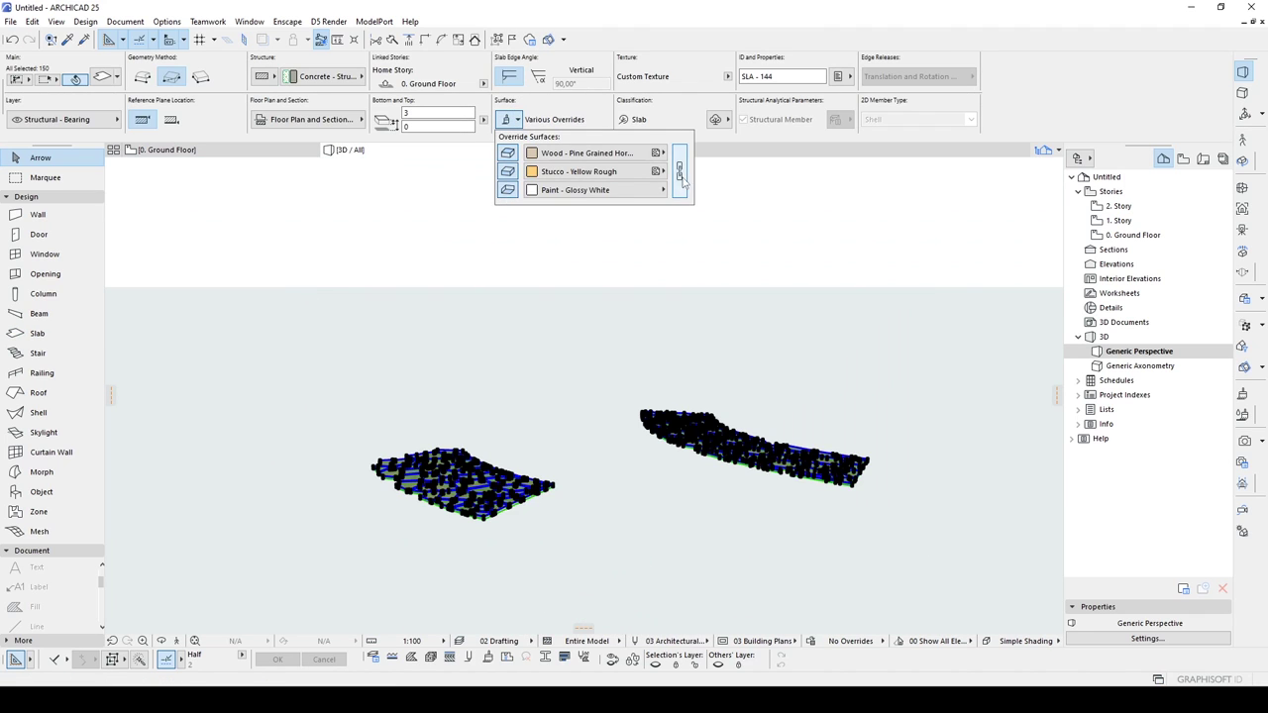
click(681, 172)
click(627, 174)
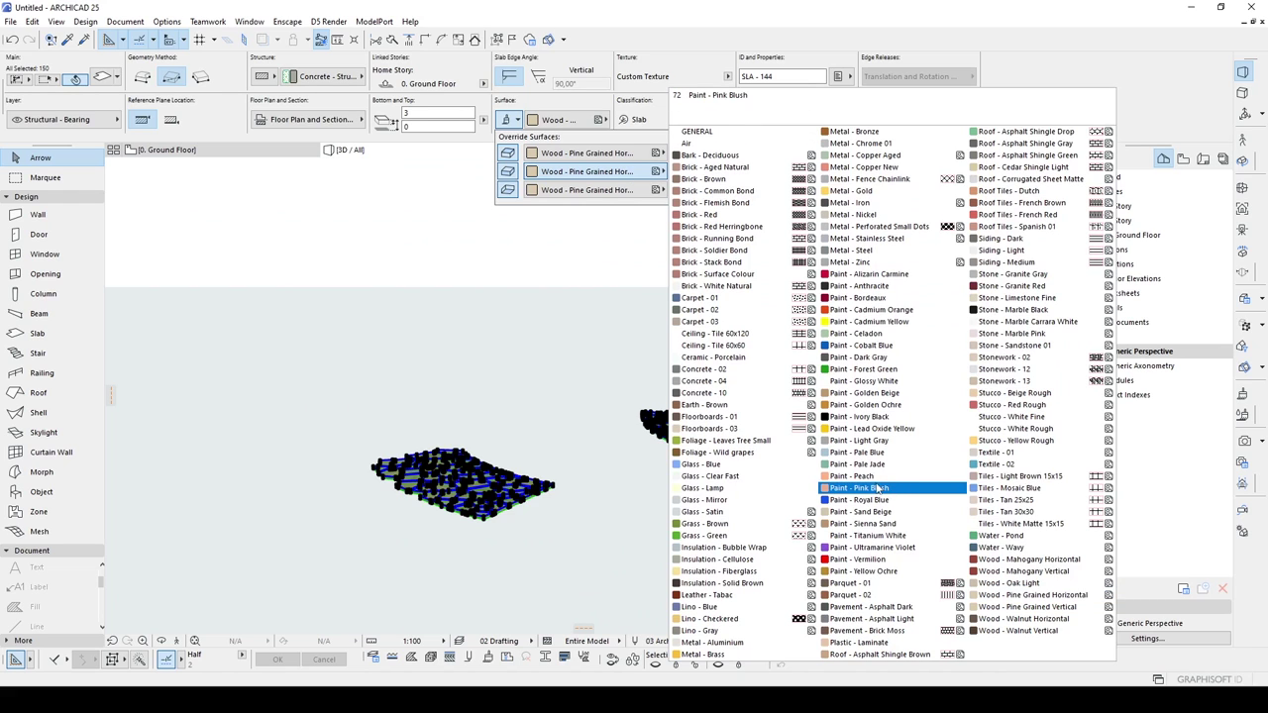
click(879, 441)
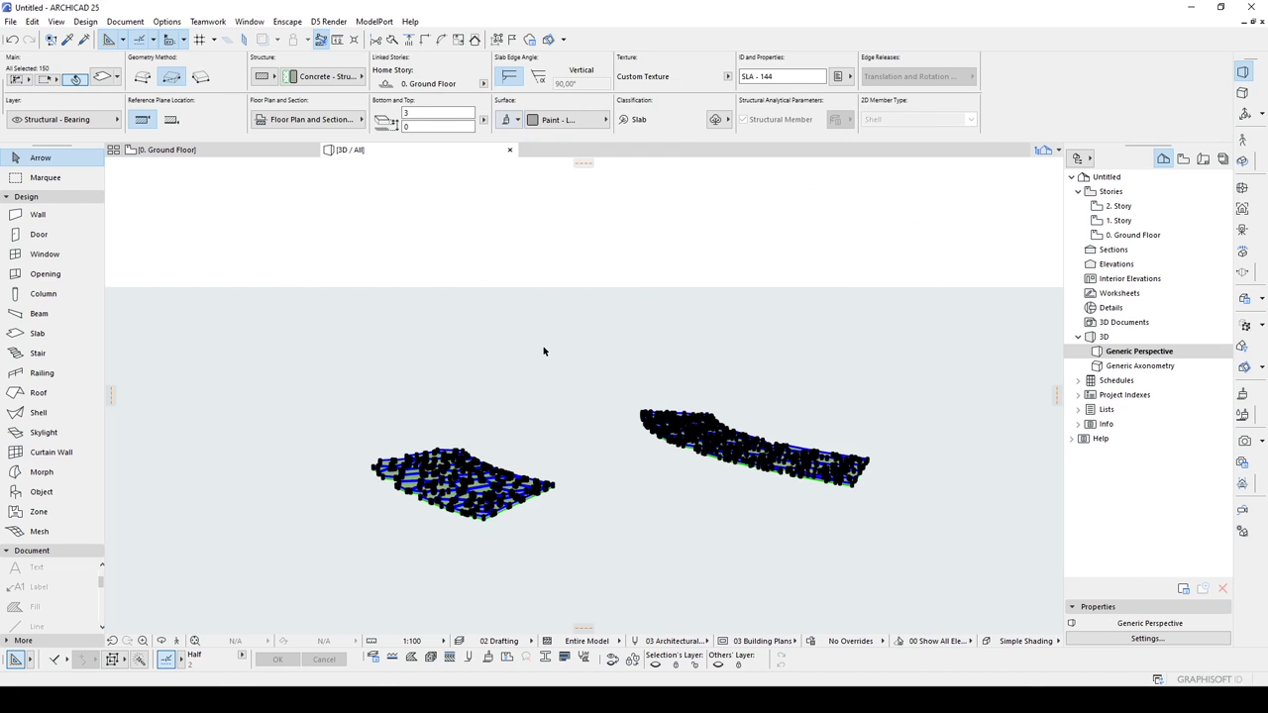
click(528, 357)
- Examine both slab stone paths in 3D from several angles, and return to the Ground Floor plan
scroll(490, 481, up, 10)
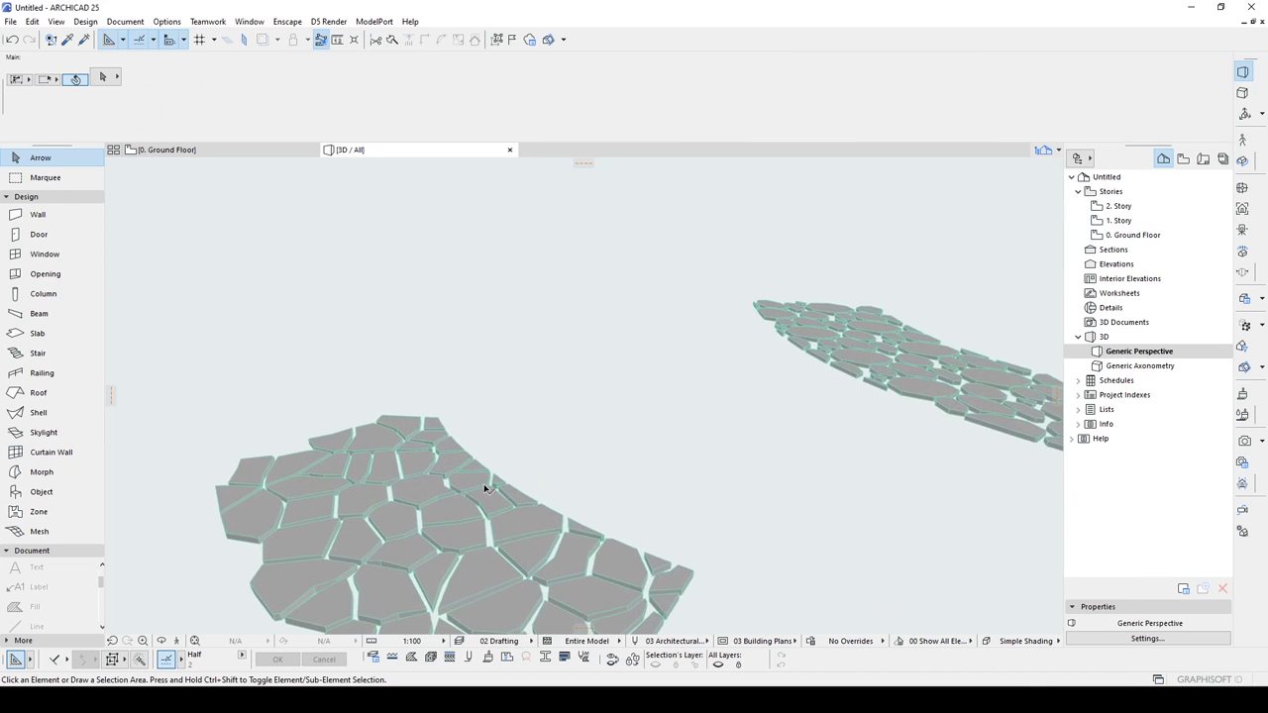
shift+middle_drag(714, 351, 552, 369)
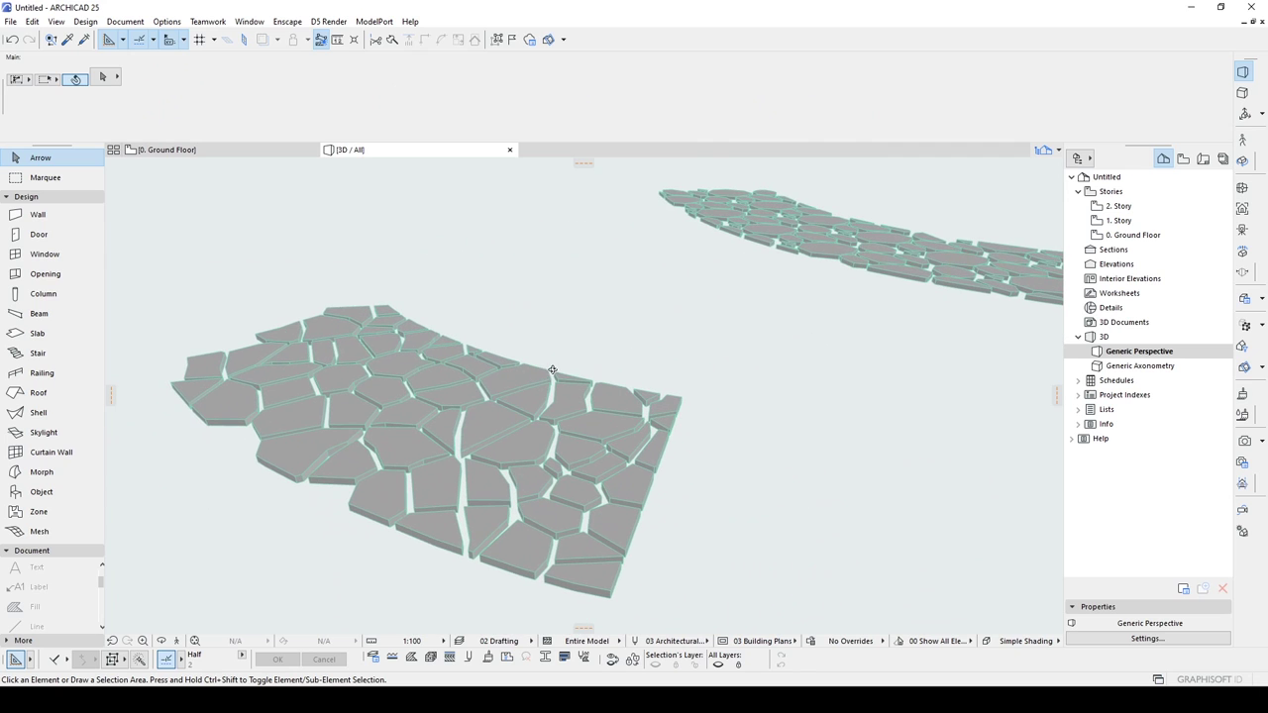
shift+middle_drag(684, 291, 496, 371)
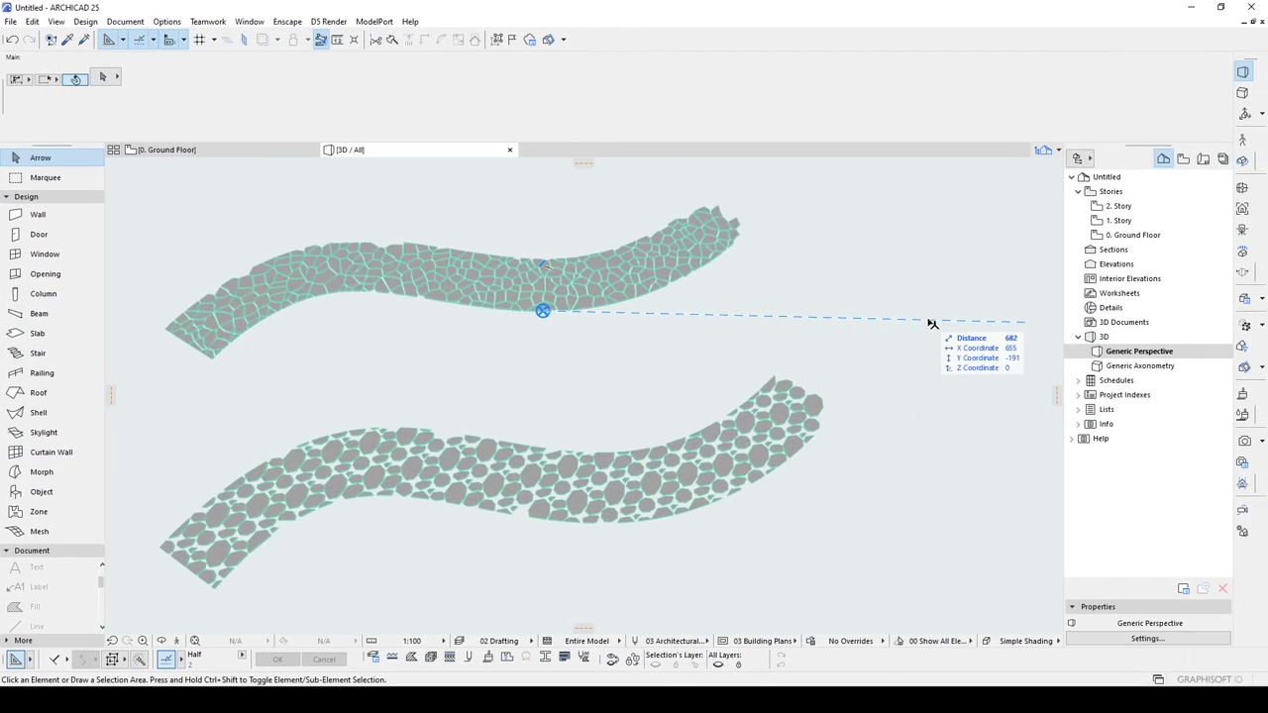
mouse_move(915, 317)
shift+middle_down()
mouse_move(453, 286)
mouse_move(942, 414)
shift+middle_up()
shift+middle_drag(363, 288, 711, 299)
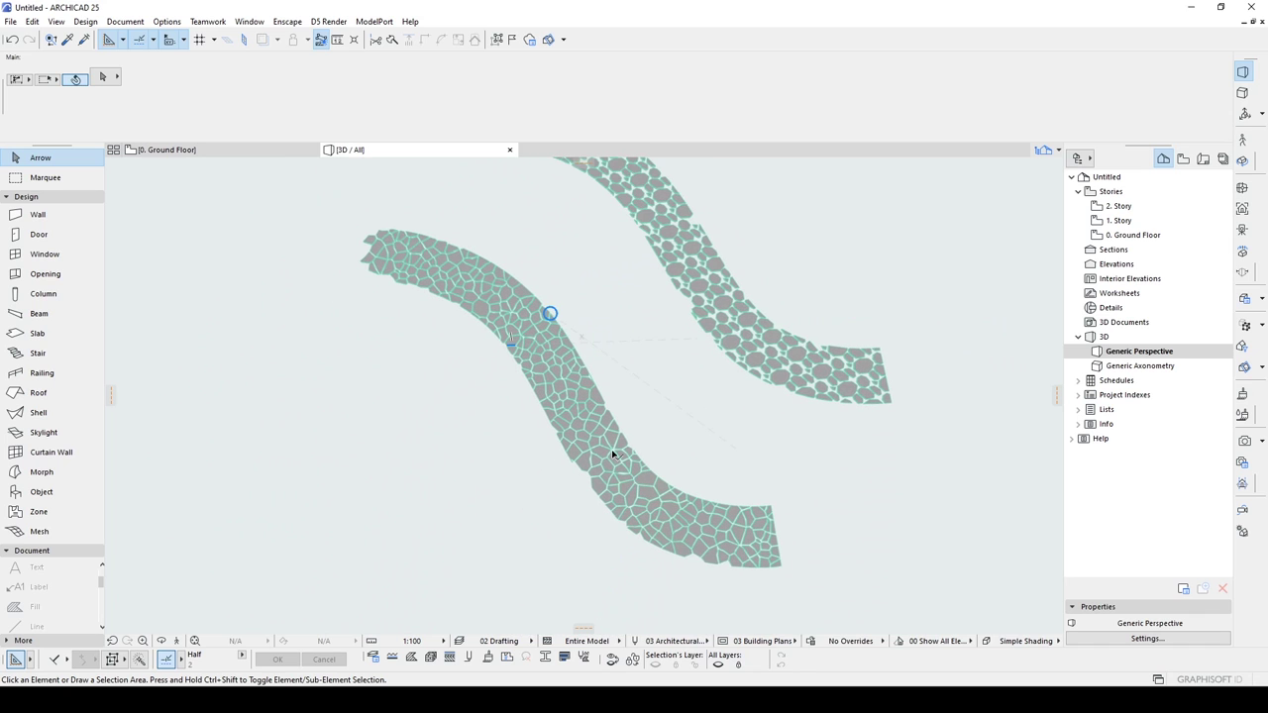
shift+middle_drag(626, 460, 586, 328)
shift+middle_drag(441, 453, 653, 473)
scroll(607, 418, up, 5)
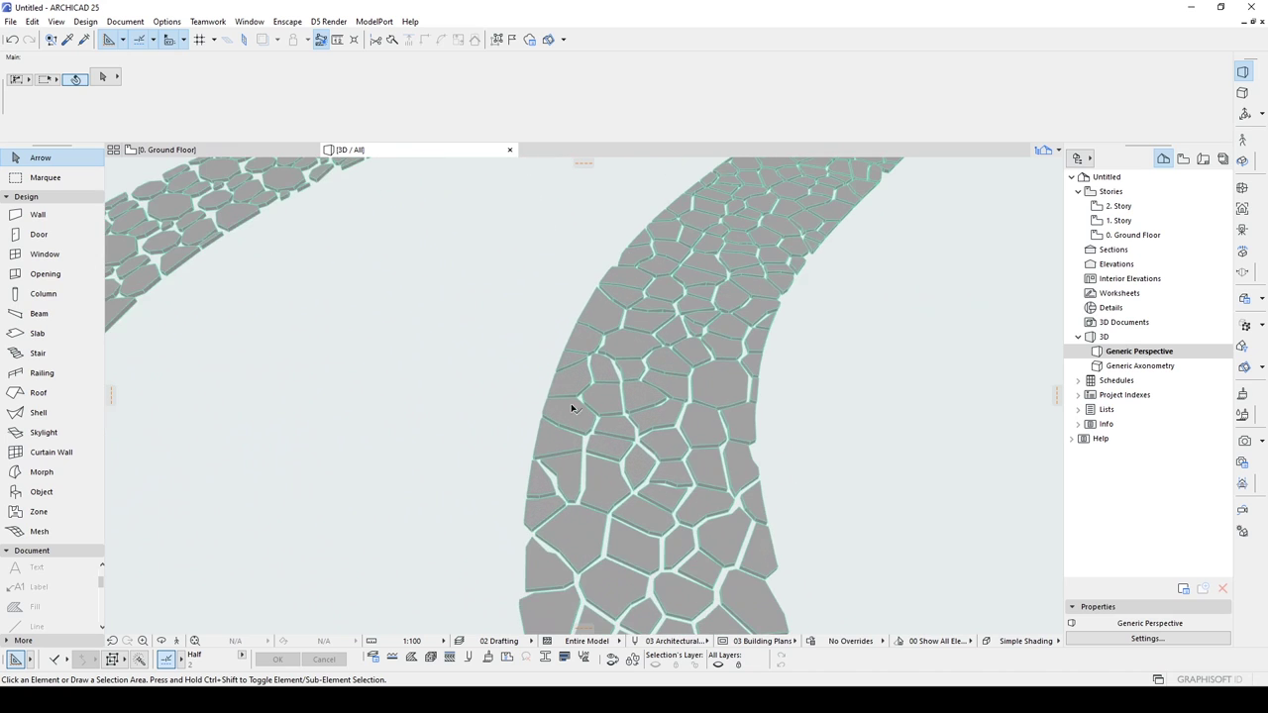
middle_drag(712, 271, 640, 523)
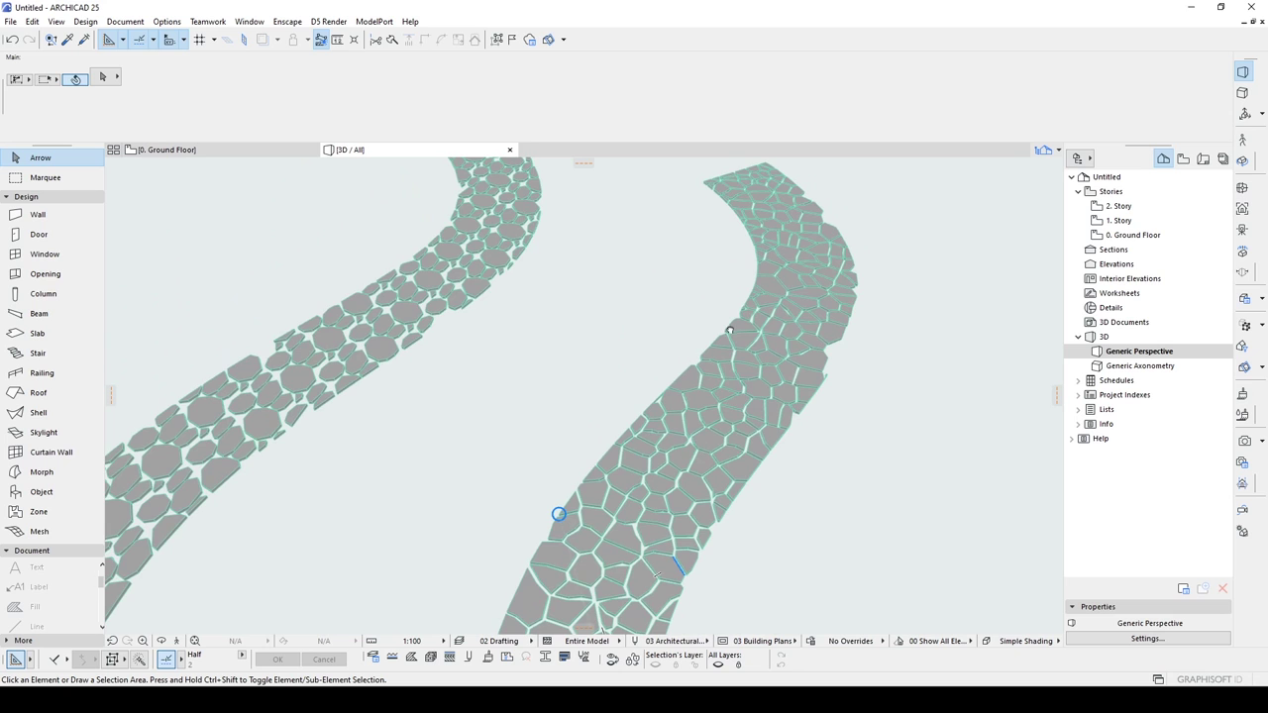
scroll(730, 330, down, 2)
click(253, 150)
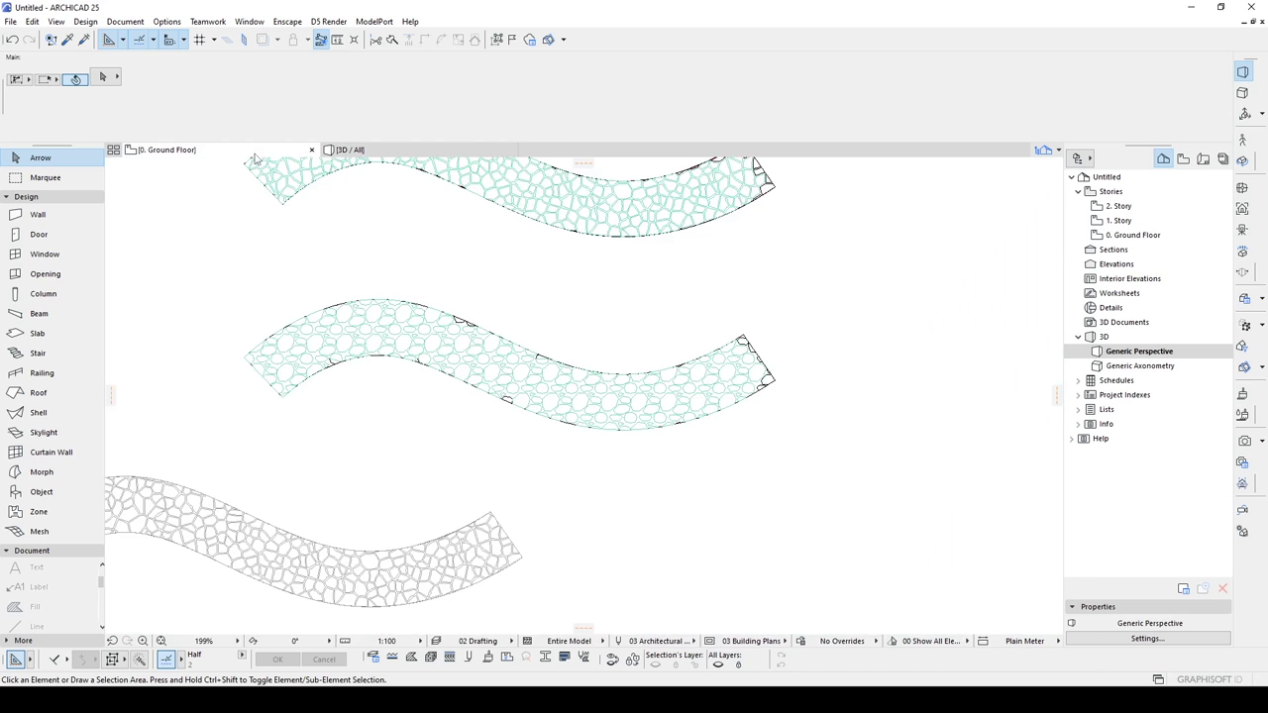
- Offset the outline of the polygonal stonework path outward to leave a border around the stones
scroll(625, 254, up, 4)
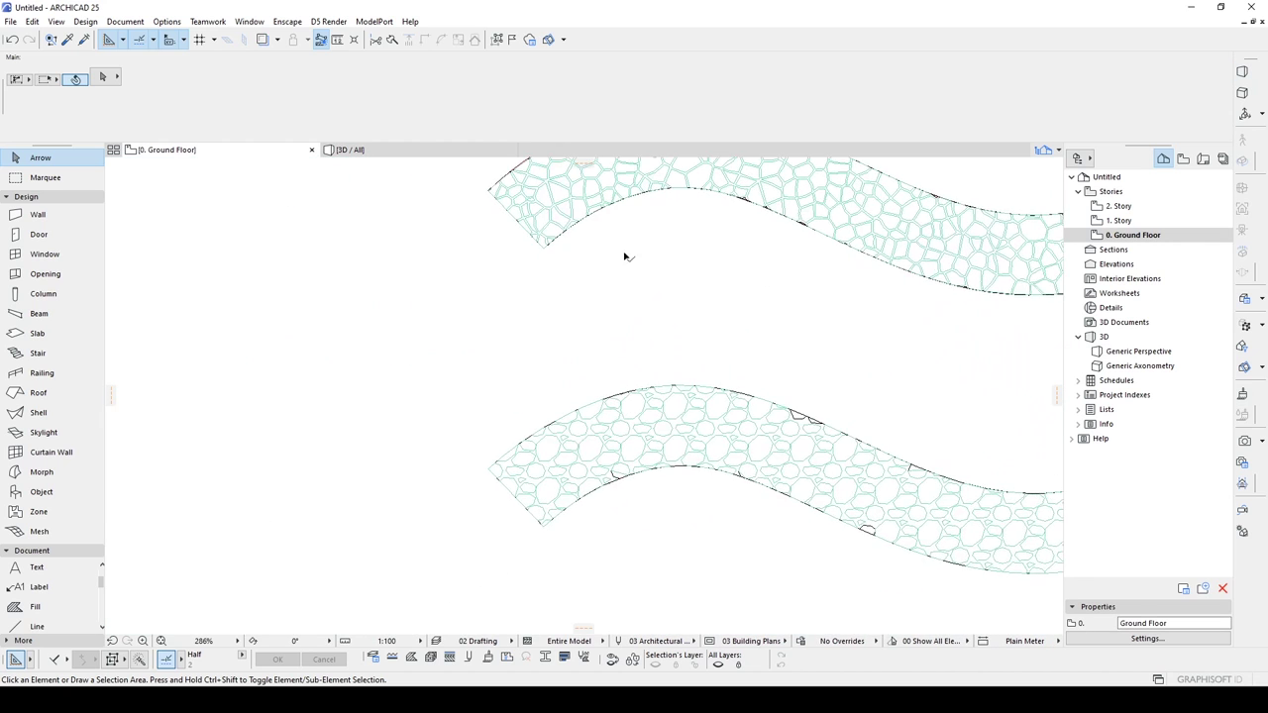
scroll(543, 424, up, 2)
click(544, 424)
key(Escape)
scroll(594, 386, up, 3)
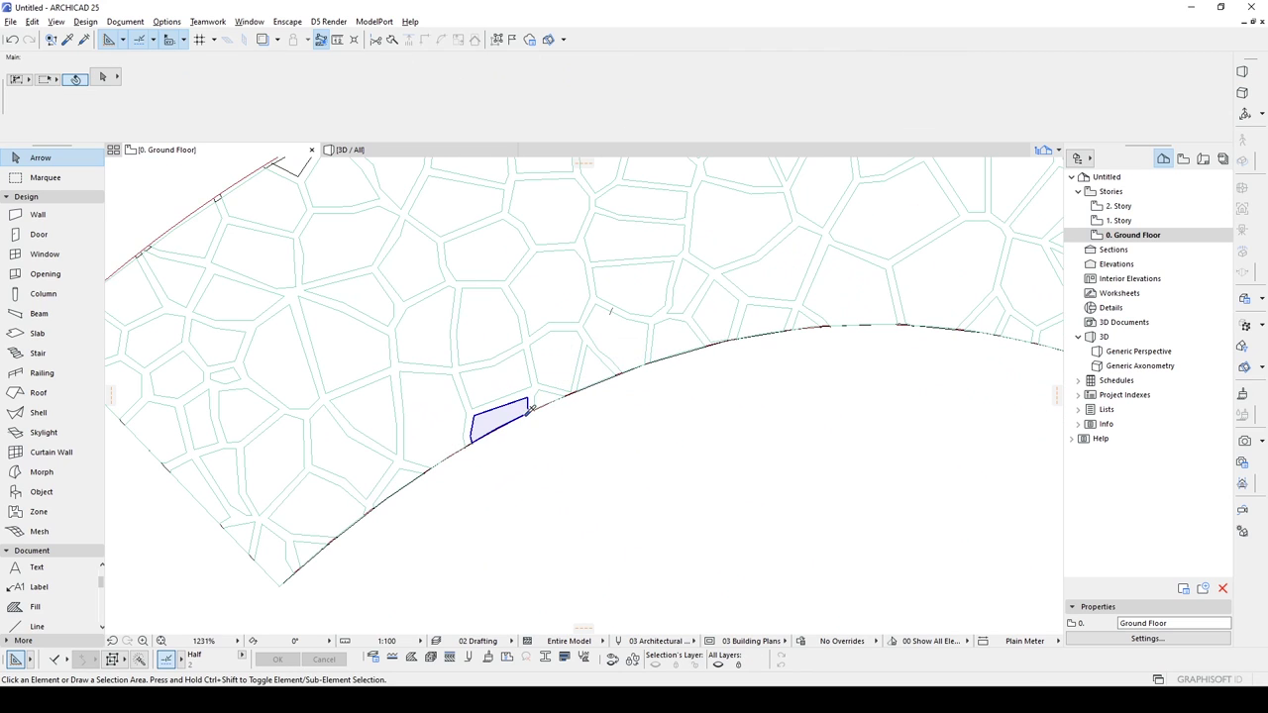
middle_drag(366, 413, 549, 433)
scroll(405, 288, up, 5)
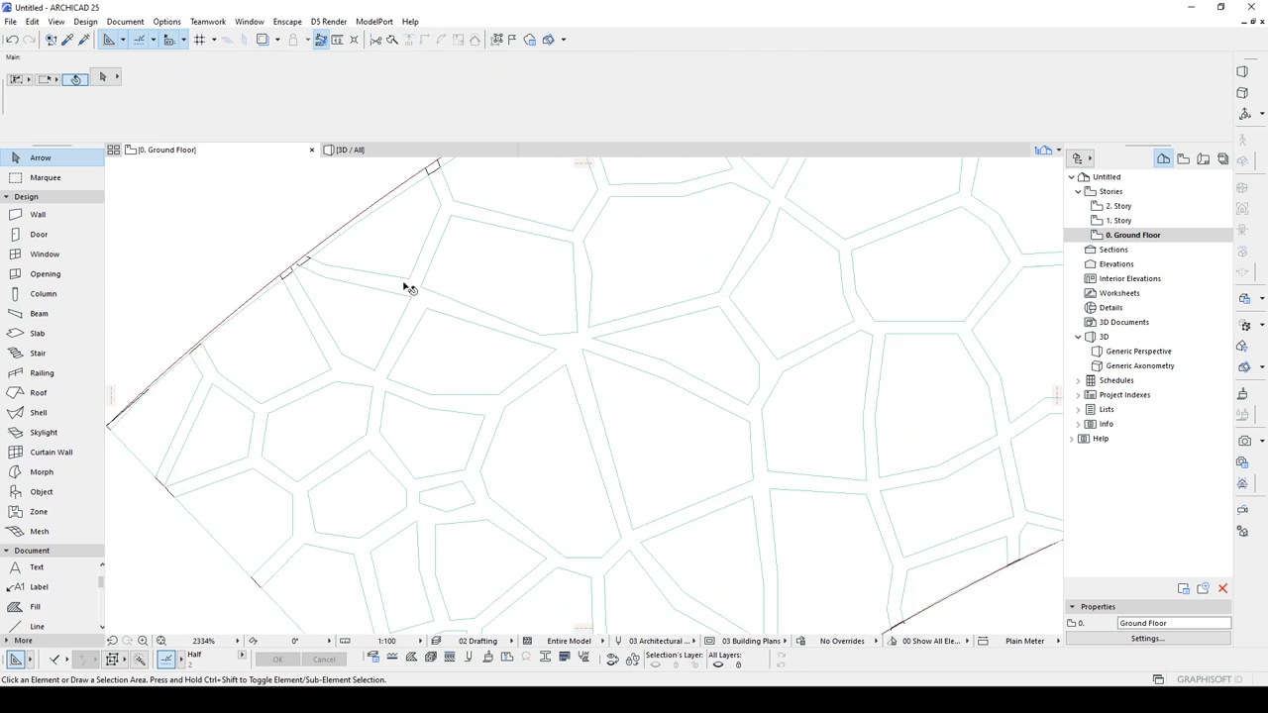
alt+click(315, 202)
scroll(378, 254, down, 8)
scroll(486, 287, down, 2)
middle_drag(487, 286, 594, 386)
key(ctrl+a)
scroll(594, 387, up, 2)
key(o)
- Delete the original boundary polyline along the lower edge of the stones, inside the offset outline
click(382, 414)
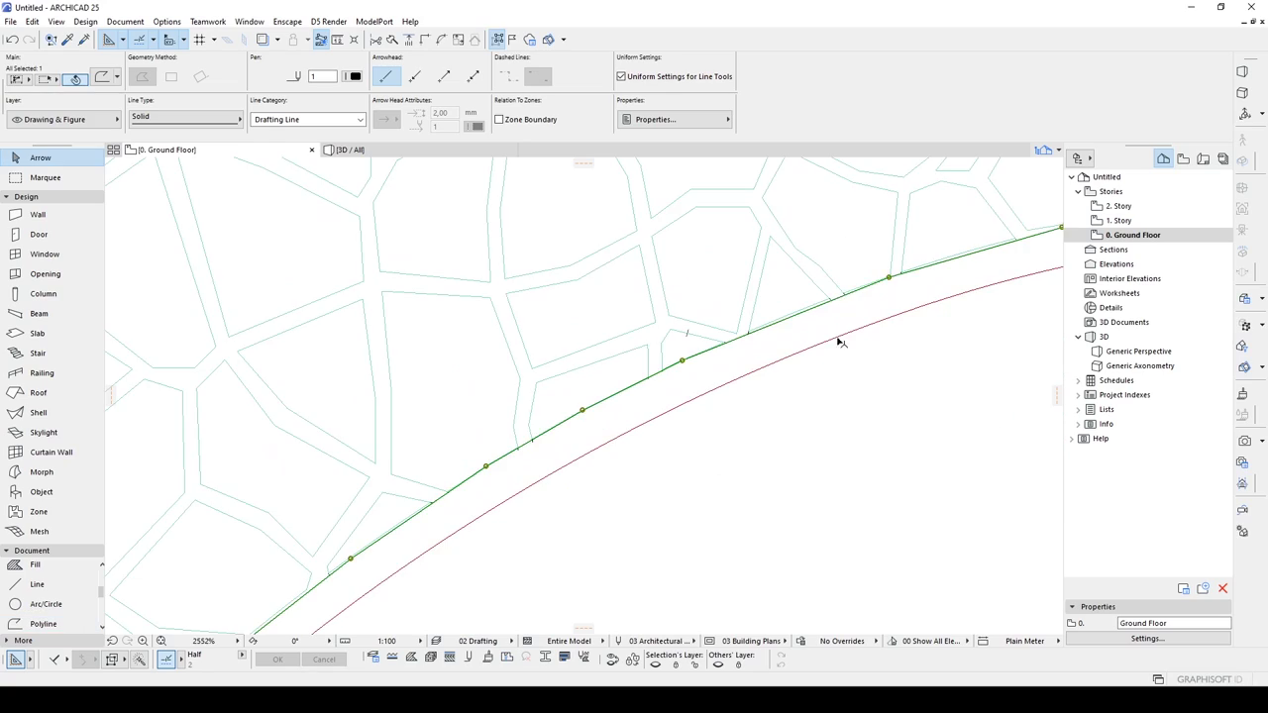
scroll(796, 385, down, 3)
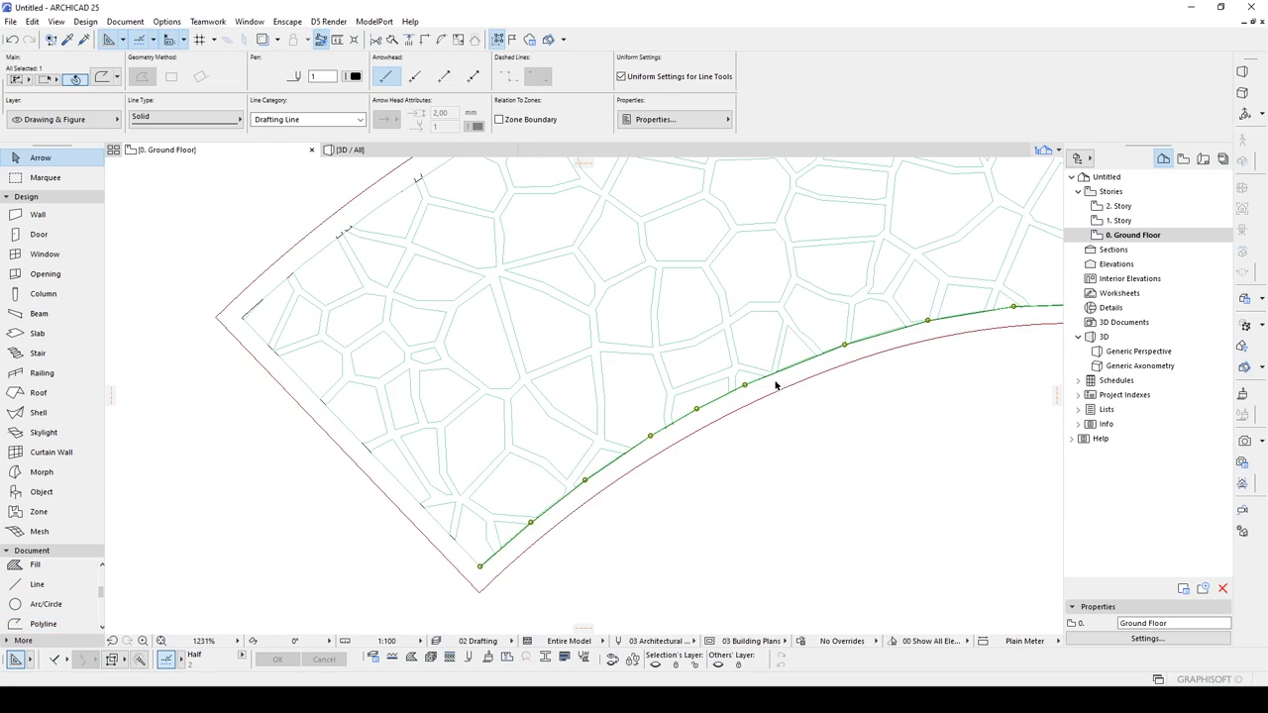
key(Delete)
scroll(342, 246, up, 5)
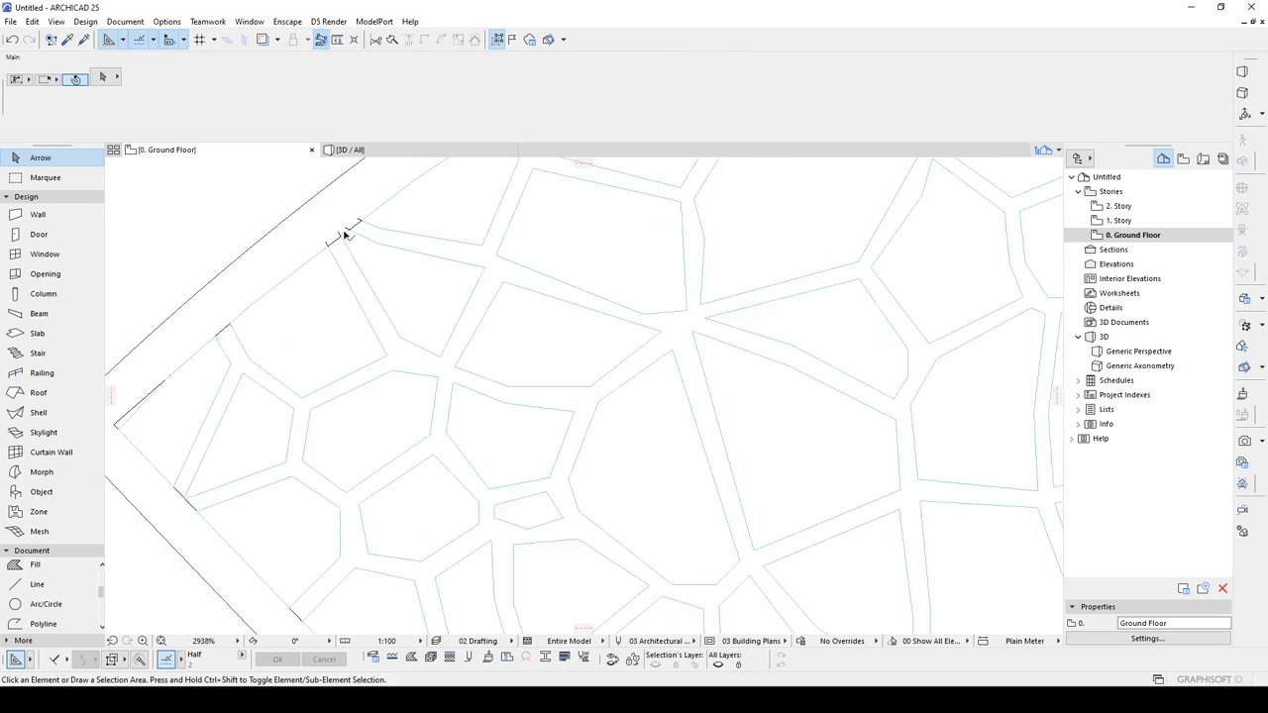
click(327, 249)
scroll(337, 297, down, 3)
key(Escape)
scroll(458, 336, down, 6)
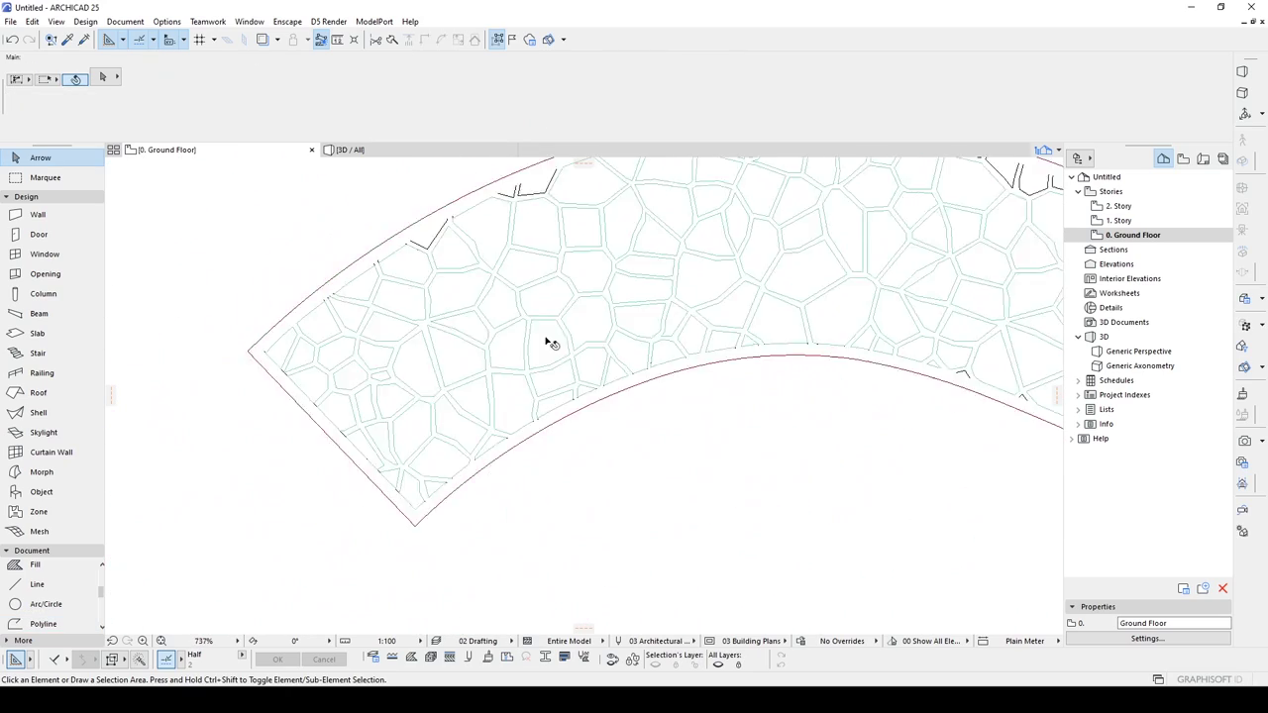
- Remove the misshapen stone slab on the upper edge of the stonework path just past its crest
scroll(566, 320, up, 4)
click(659, 391)
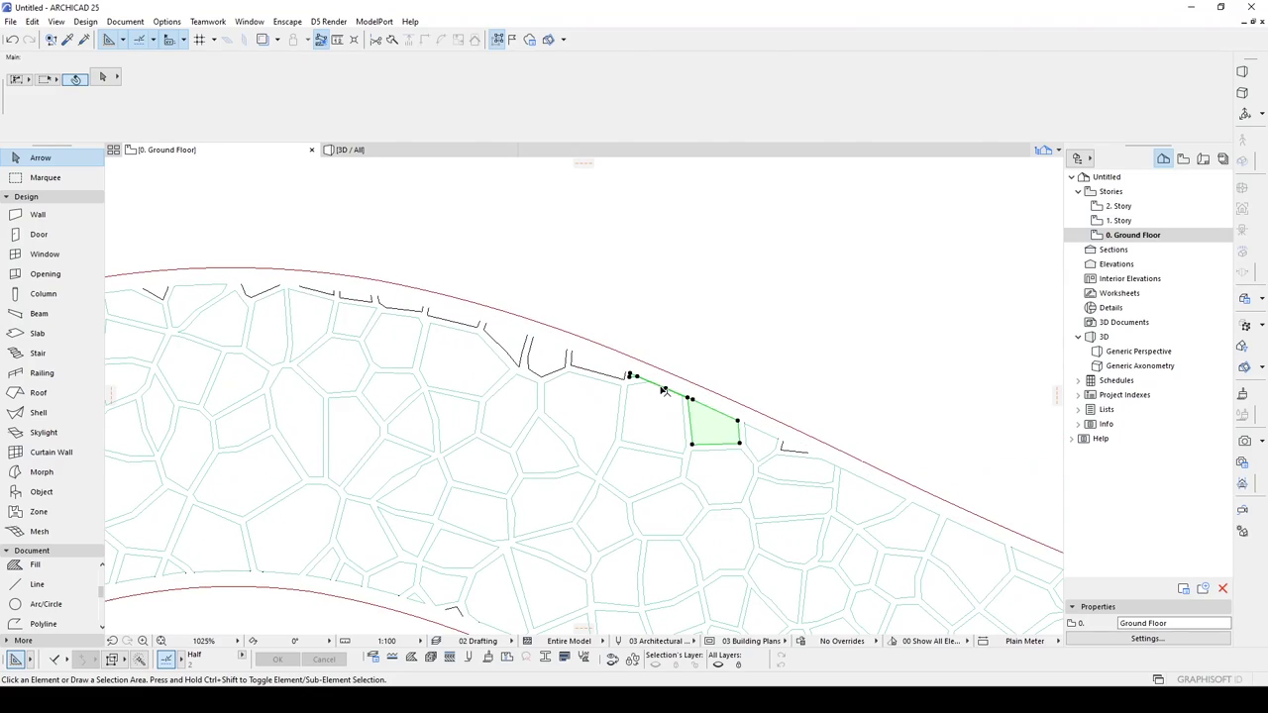
scroll(694, 416, up, 3)
key(Escape)
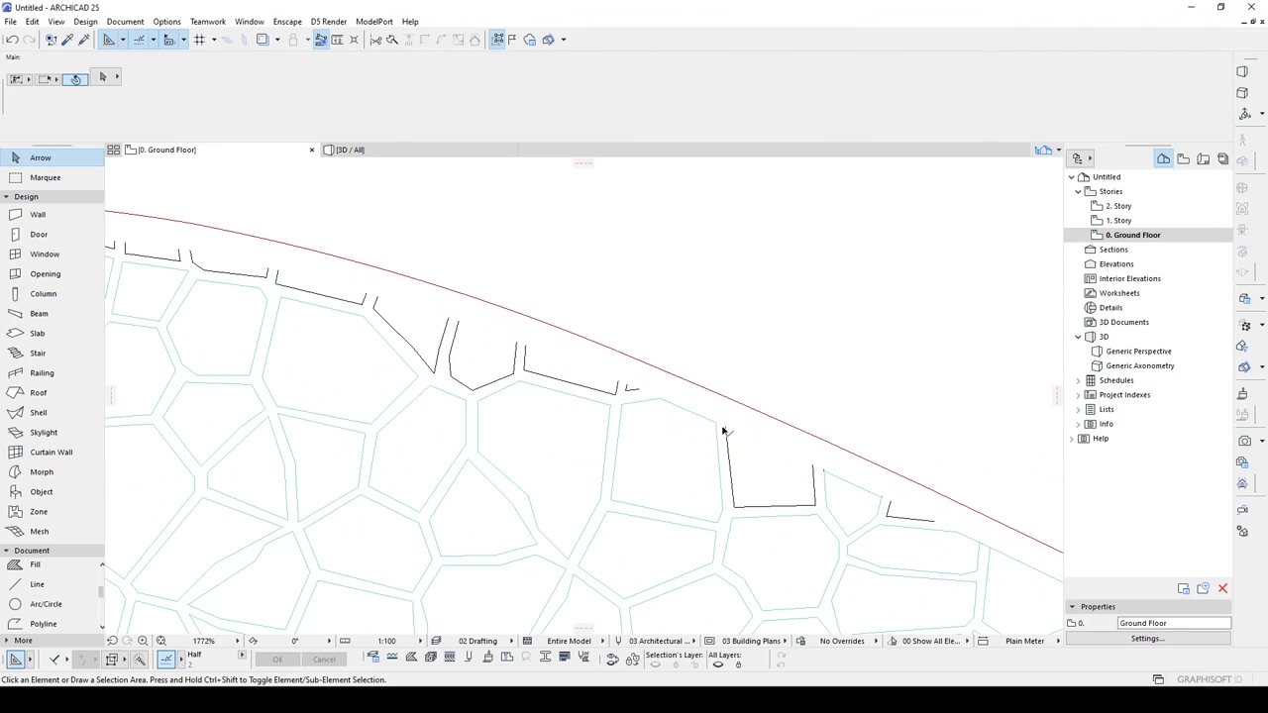
click(727, 432)
scroll(823, 470, down, 5)
scroll(303, 228, up, 3)
scroll(597, 323, down, 5)
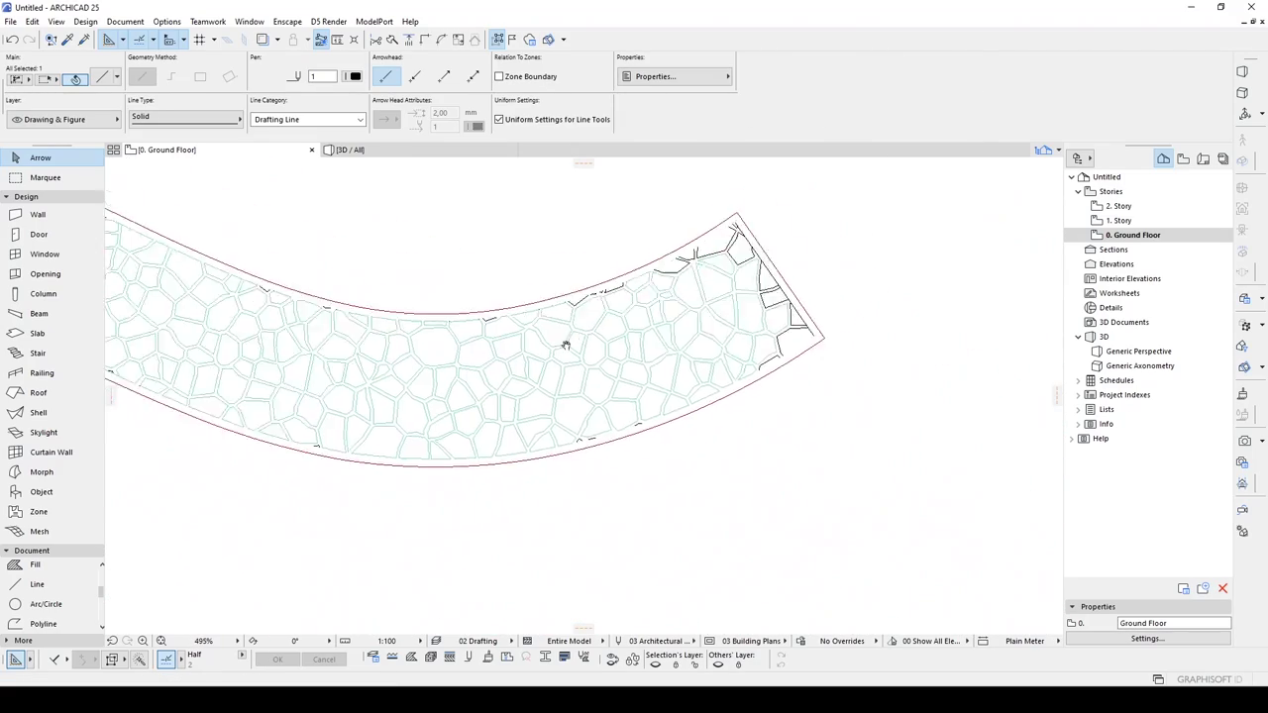
key(Escape)
scroll(732, 390, up, 3)
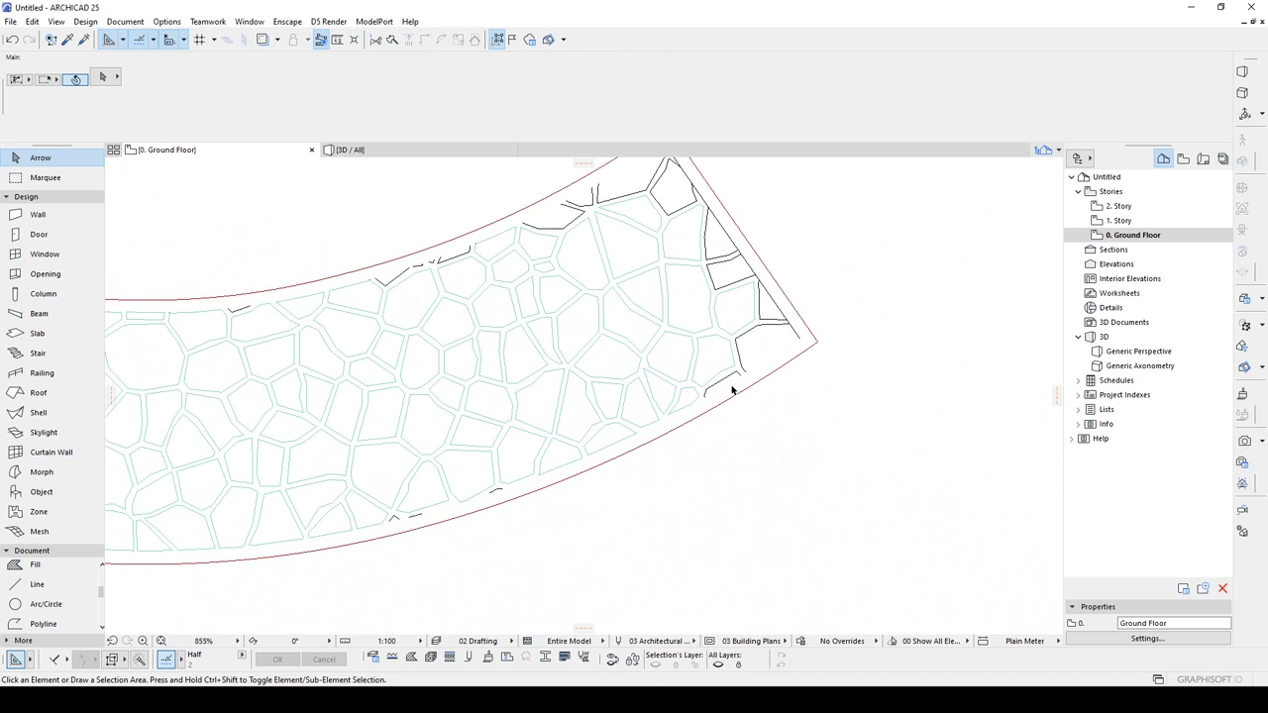
- Create a base slab from the offset outline using the stone slabs' settings and a Grass - Green surface
key(space)
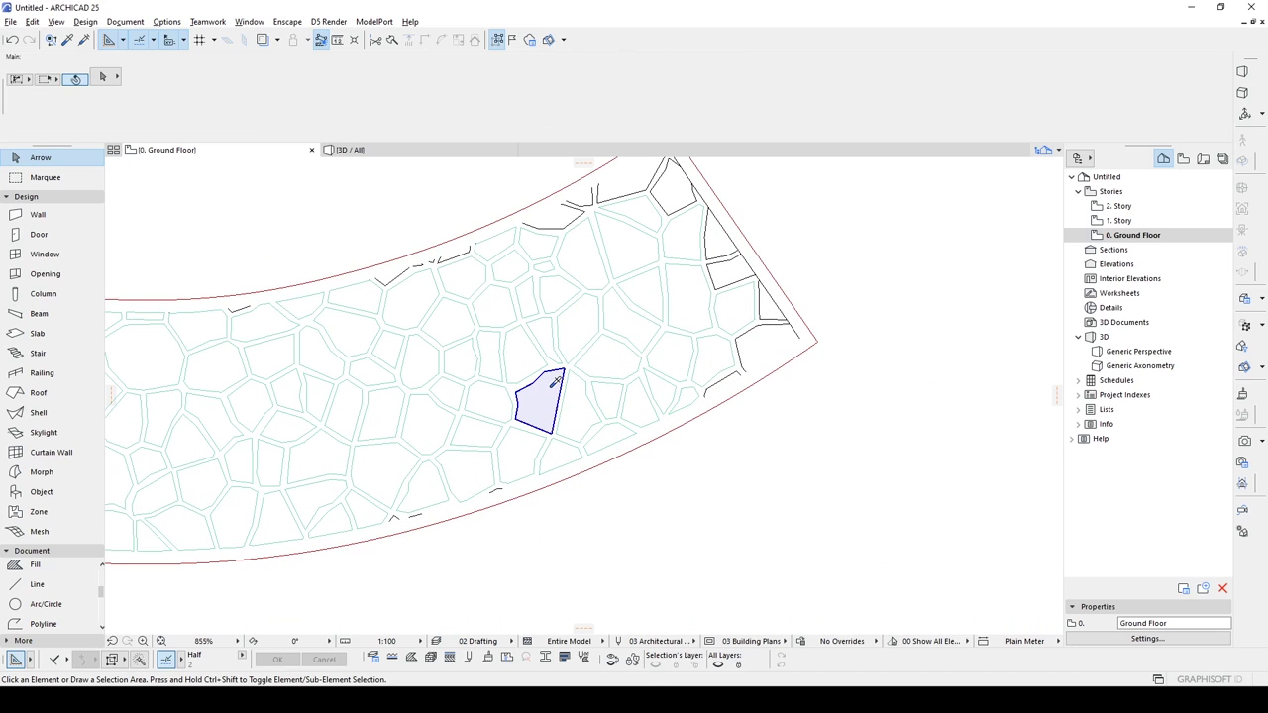
alt+click(550, 386)
click(587, 119)
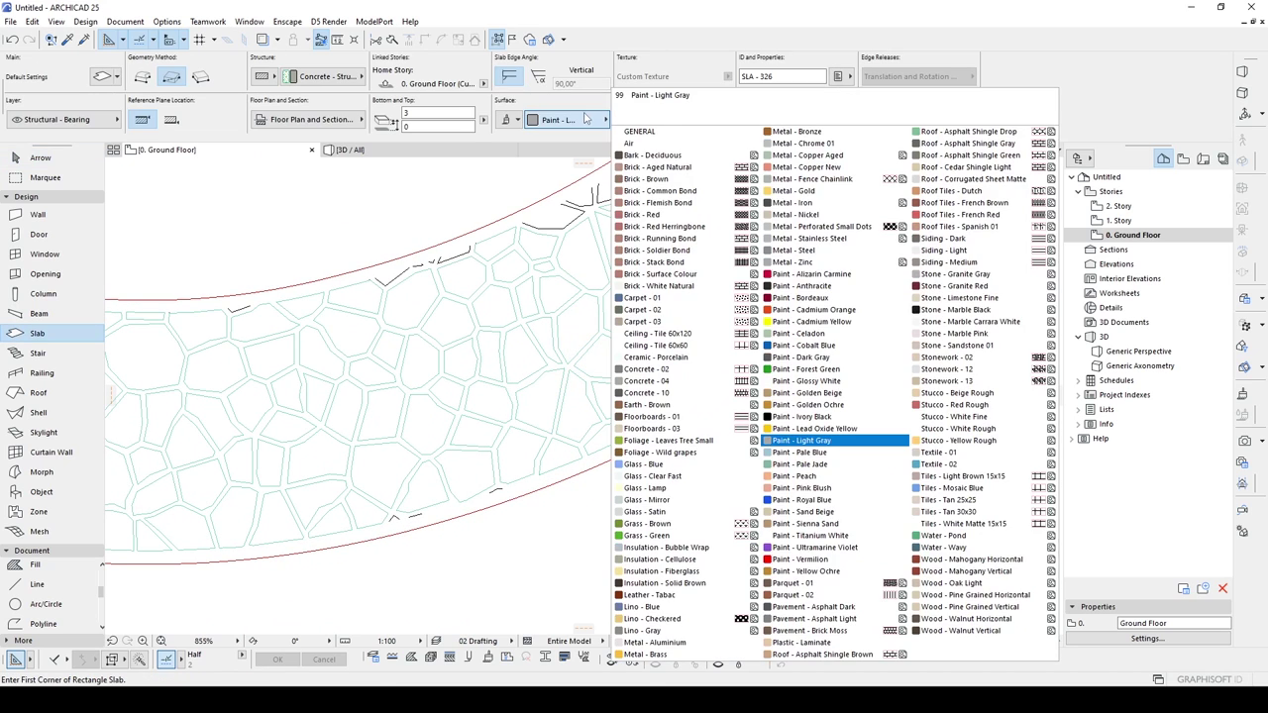
click(653, 534)
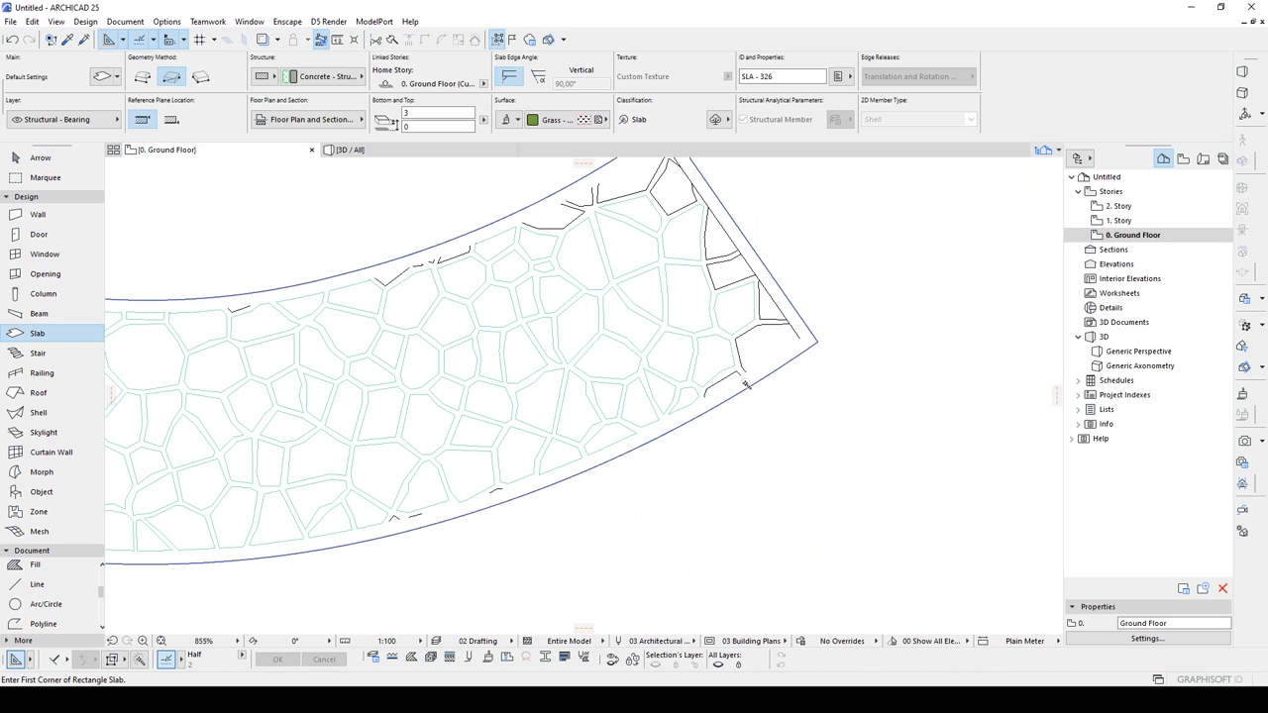
click(746, 384)
middle_drag(608, 442, 884, 473)
scroll(883, 474, down, 3)
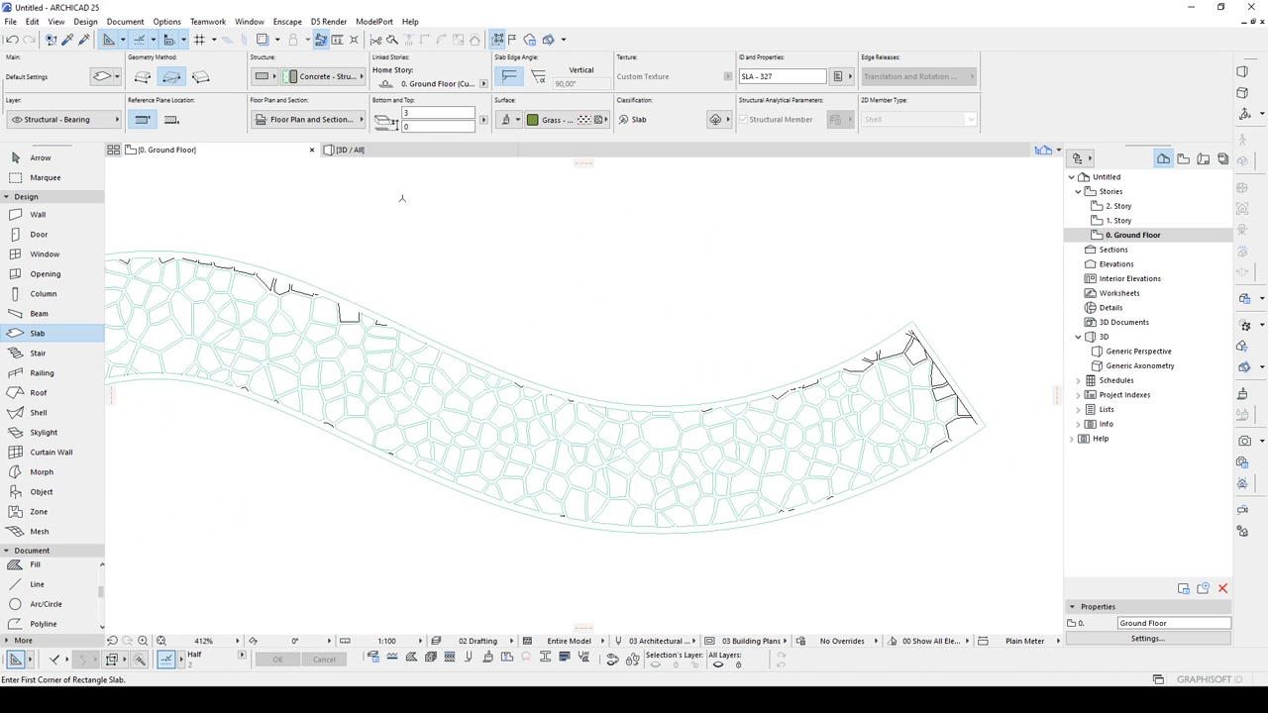
- Select the grass base slab in the 3D view and set its elevation to -1
click(382, 153)
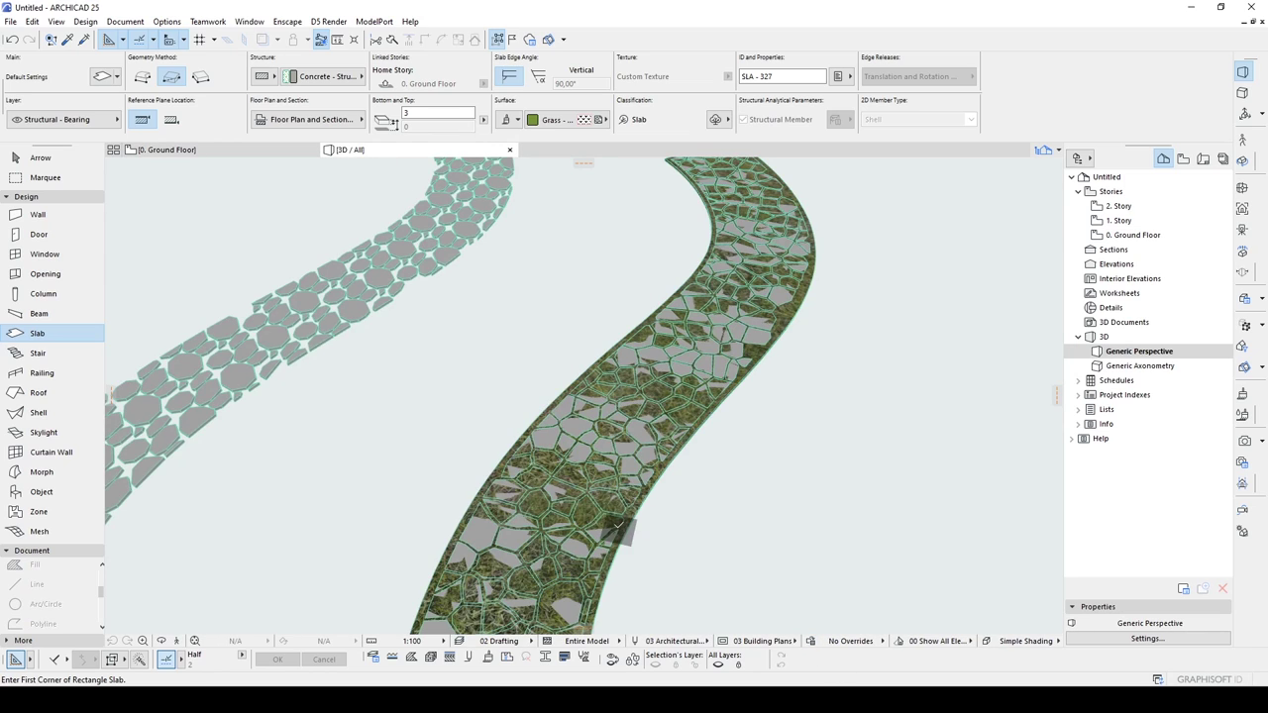
shift+middle_drag(580, 558, 662, 492)
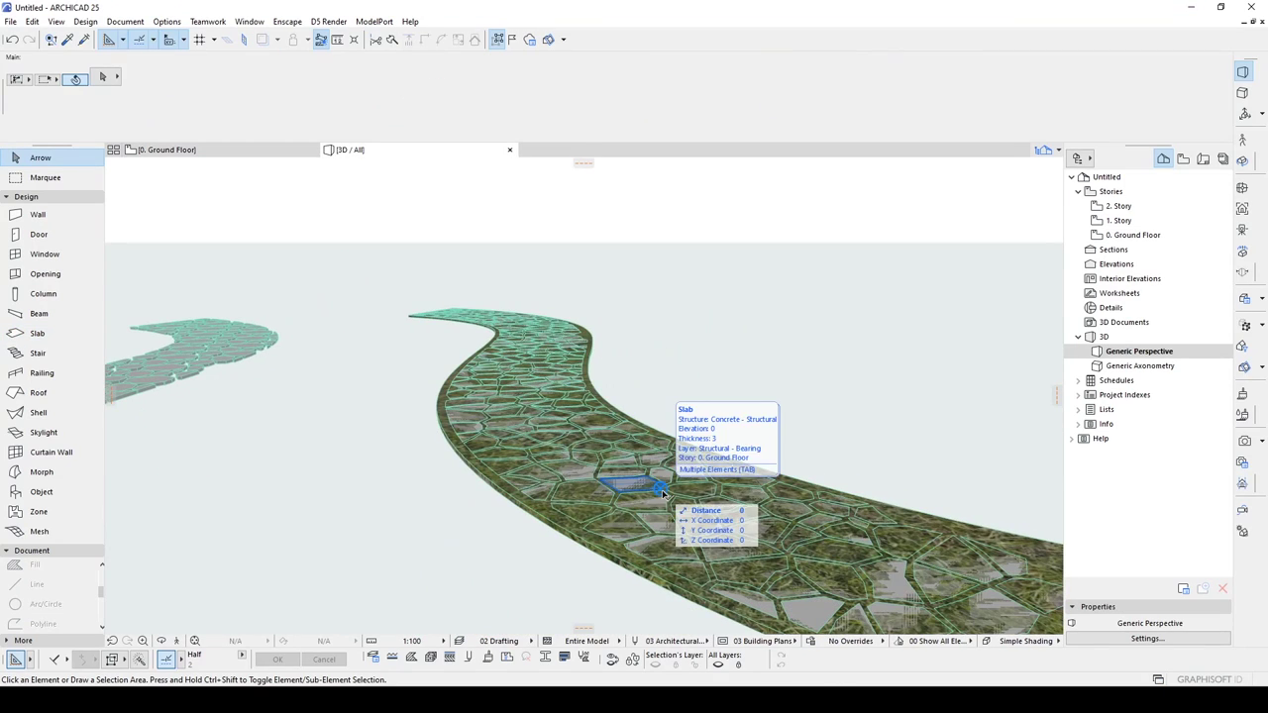
click(581, 549)
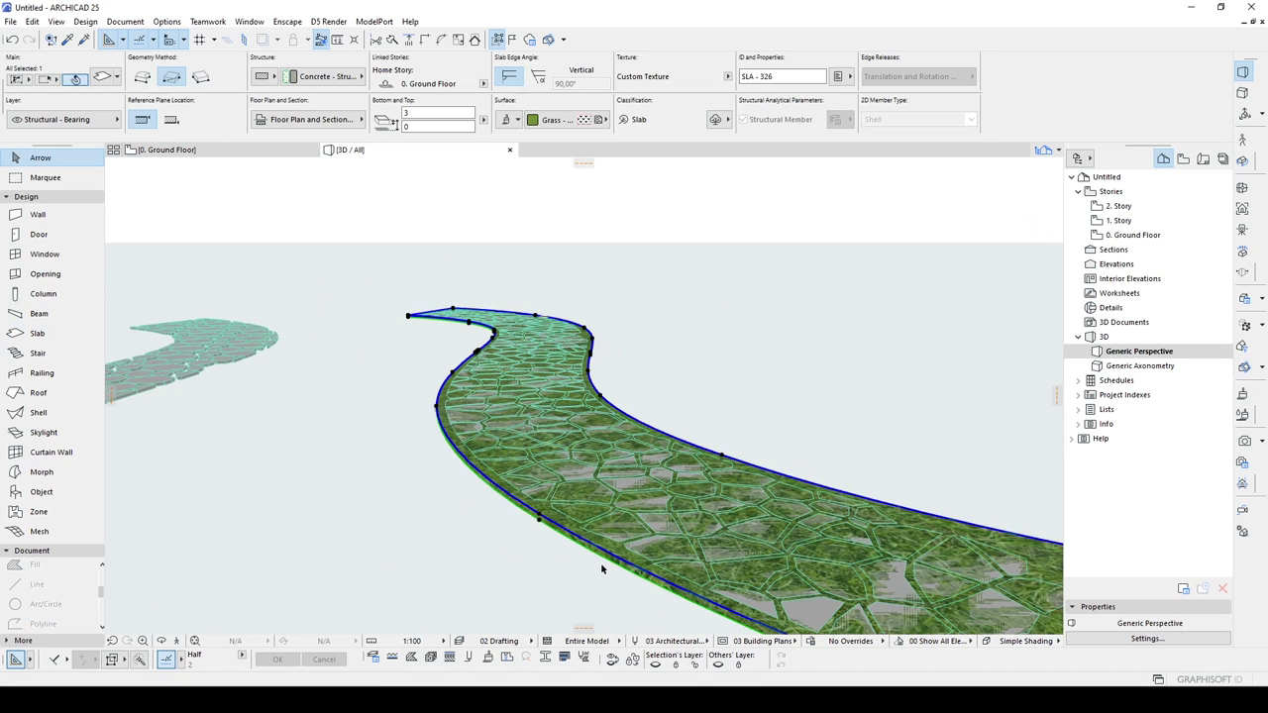
click(438, 125)
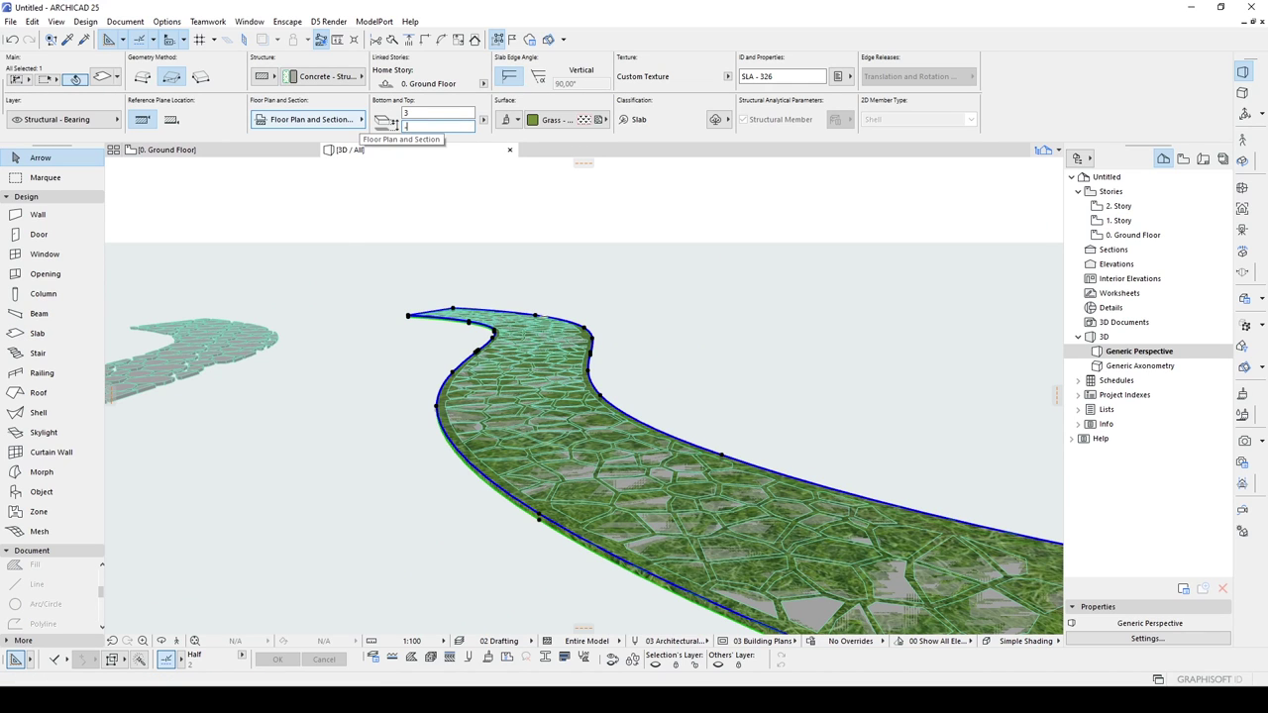
text(-3)
key(Return)
shift+middle_drag(769, 274, 764, 331)
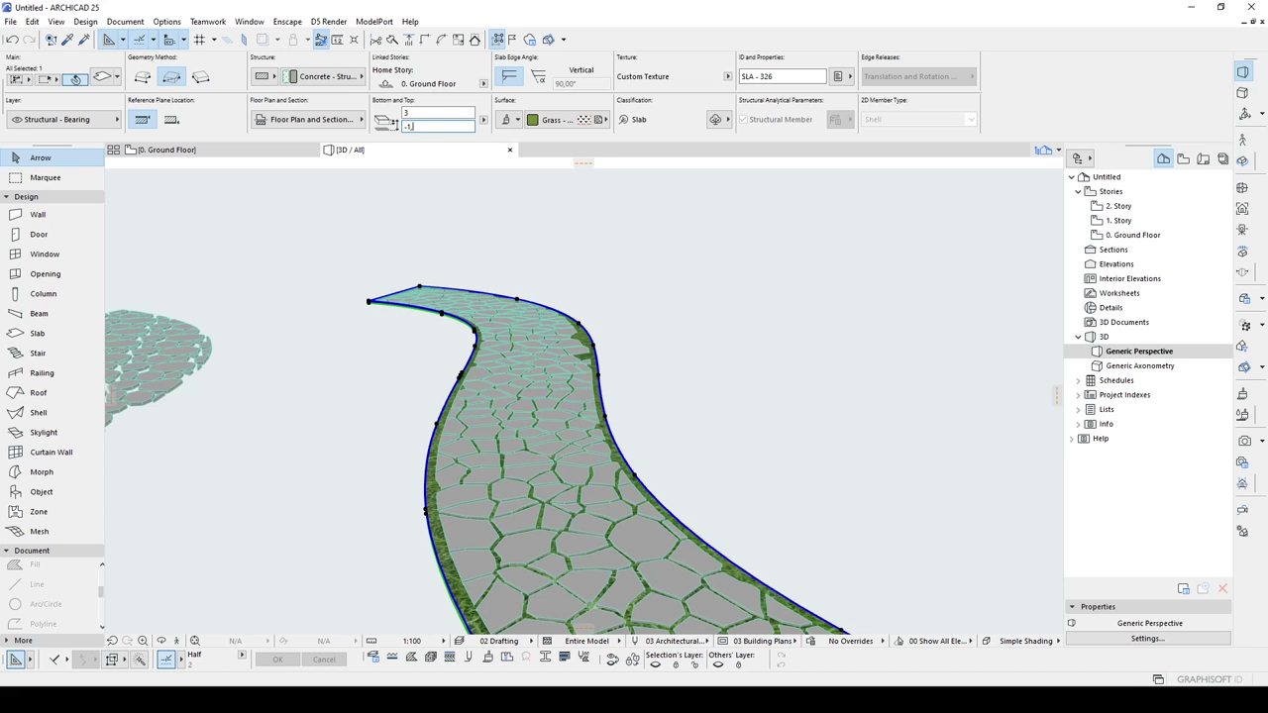
double_click(429, 130)
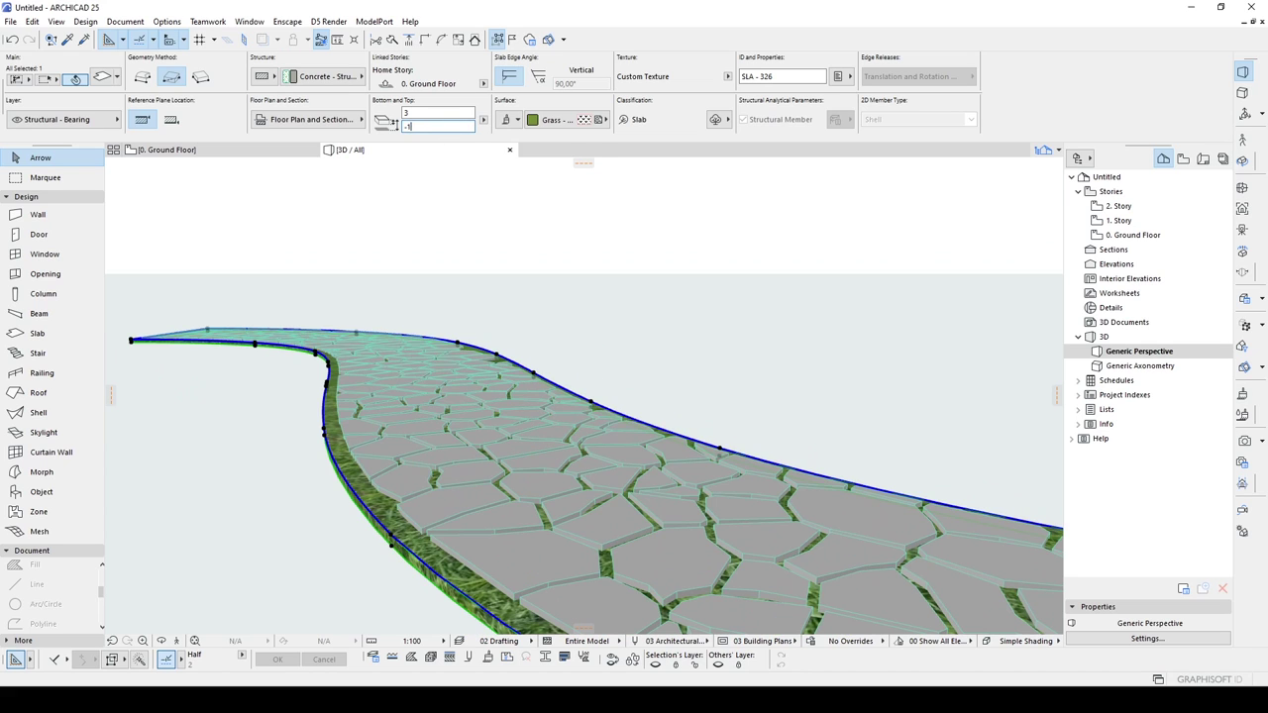
- Select all the stone slabs and assign them as operators in Solid Element Operations
scroll(705, 274, down, 3)
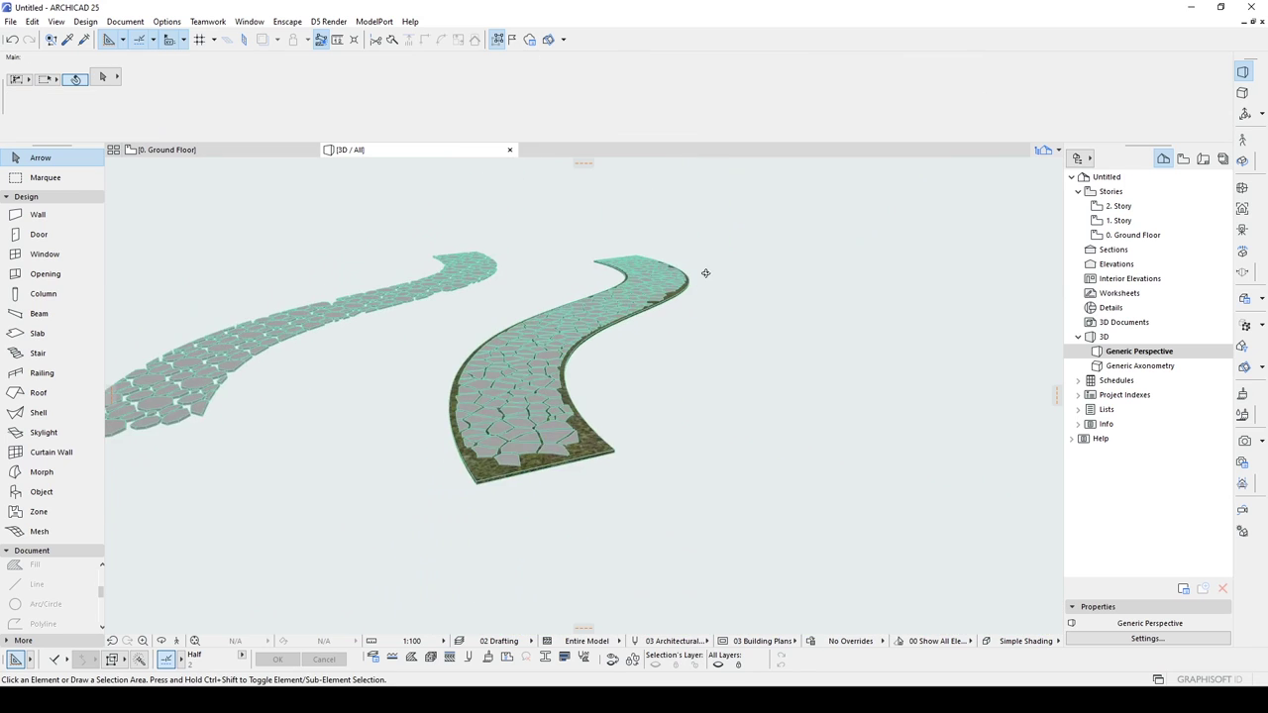
shift+middle_drag(704, 275, 746, 283)
scroll(595, 304, up, 2)
scroll(594, 304, up, 2)
middle_drag(543, 351, 638, 351)
scroll(604, 311, down, 2)
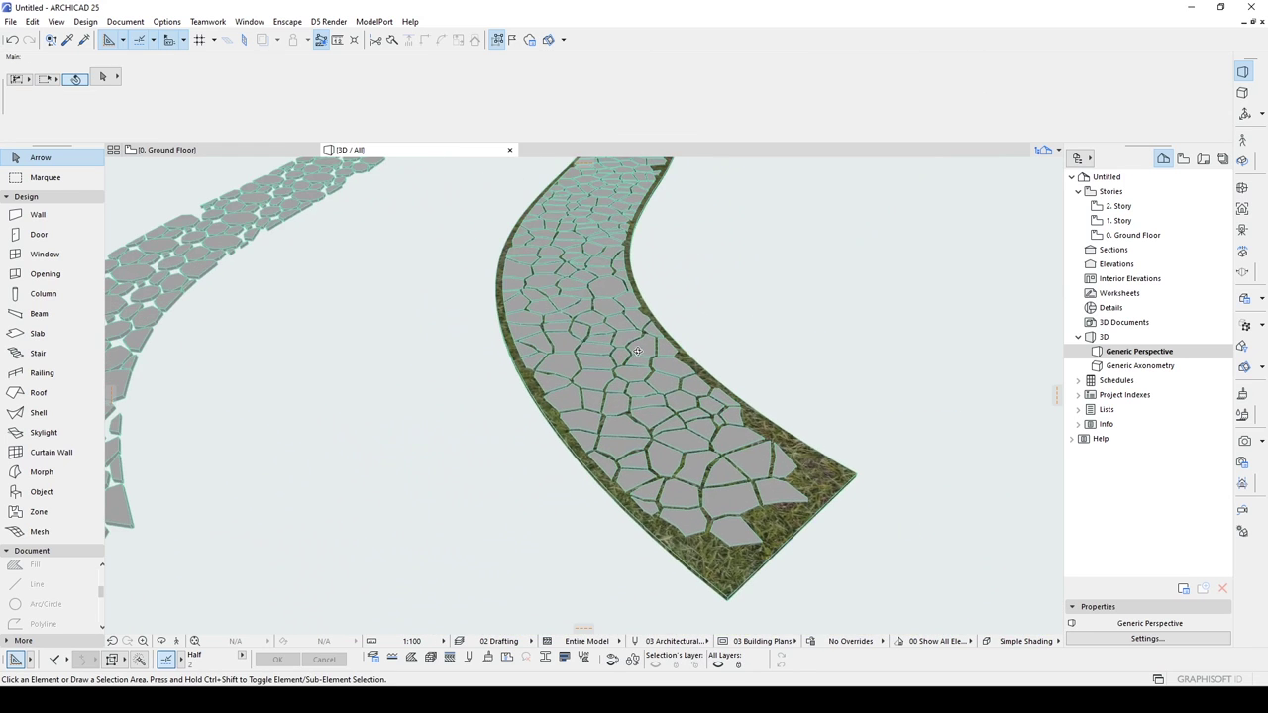
click(660, 401)
key(ctrl+a)
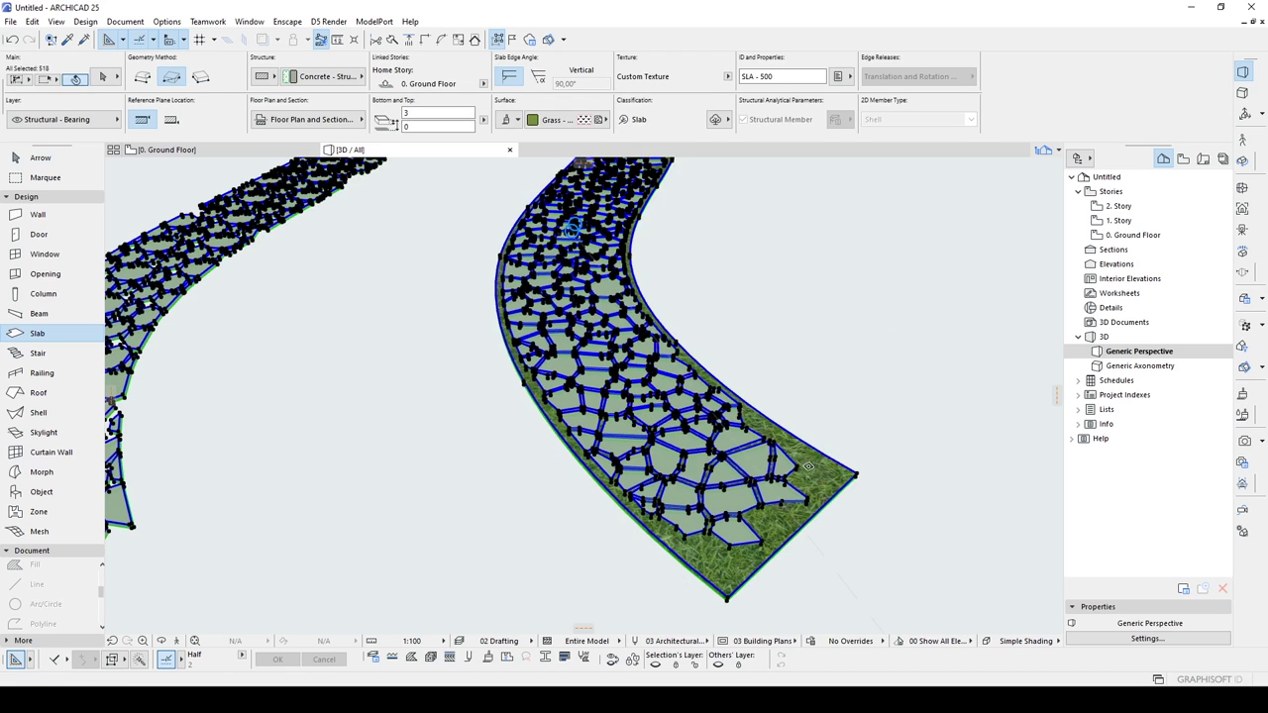
right_click(890, 436)
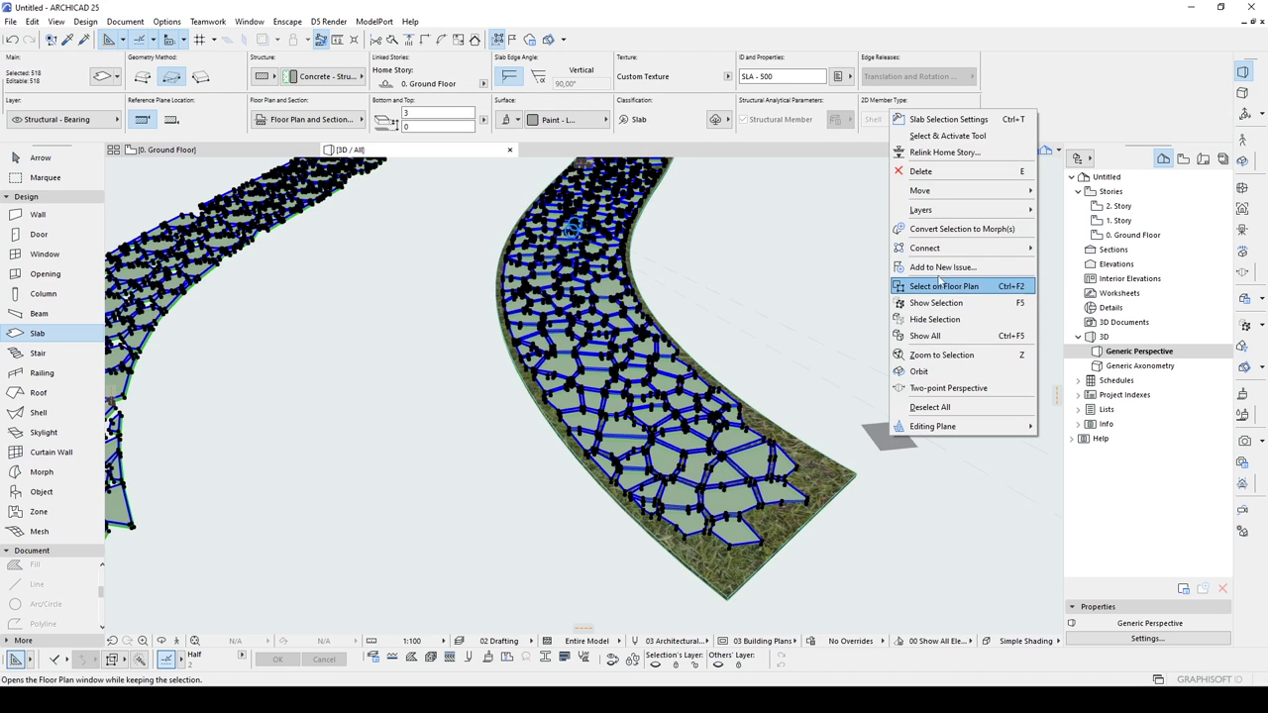
mouse_move(931, 247)
click(1104, 286)
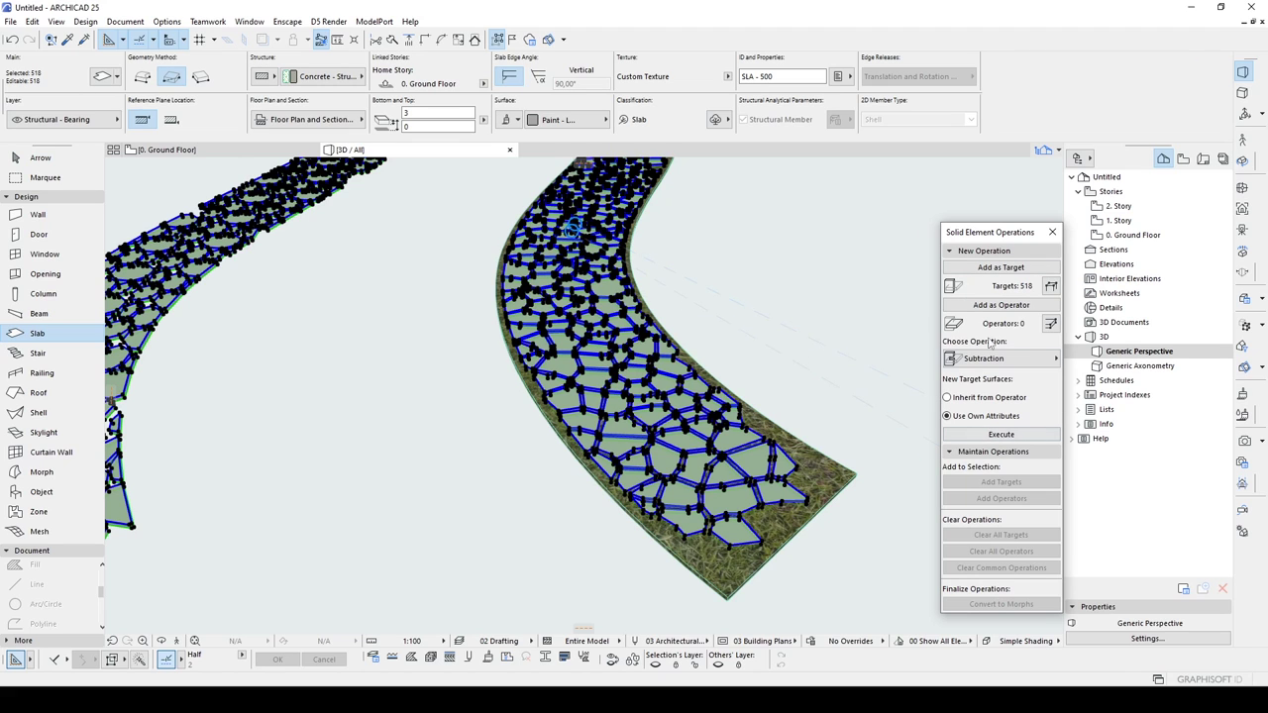
click(1003, 310)
key(Escape)
- Set the grass base slab as the target and execute a Subtraction of the stone slabs from it
click(828, 481)
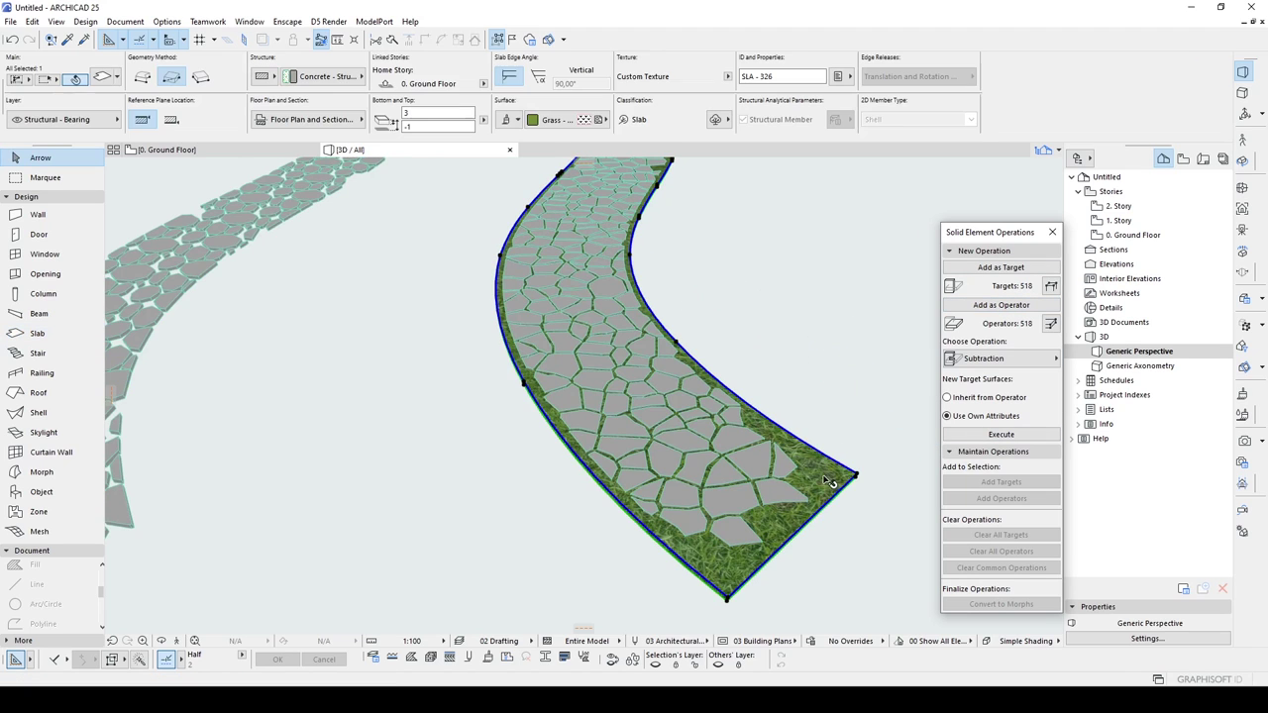
click(987, 362)
click(976, 366)
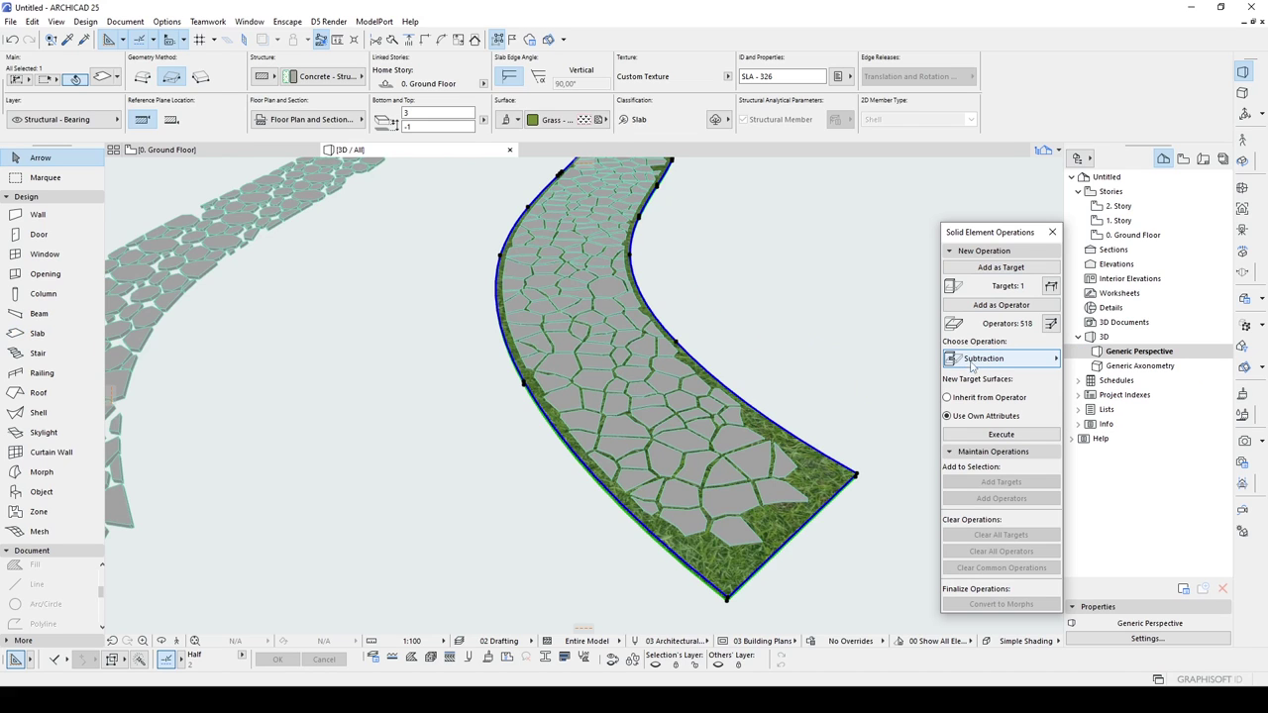
click(993, 435)
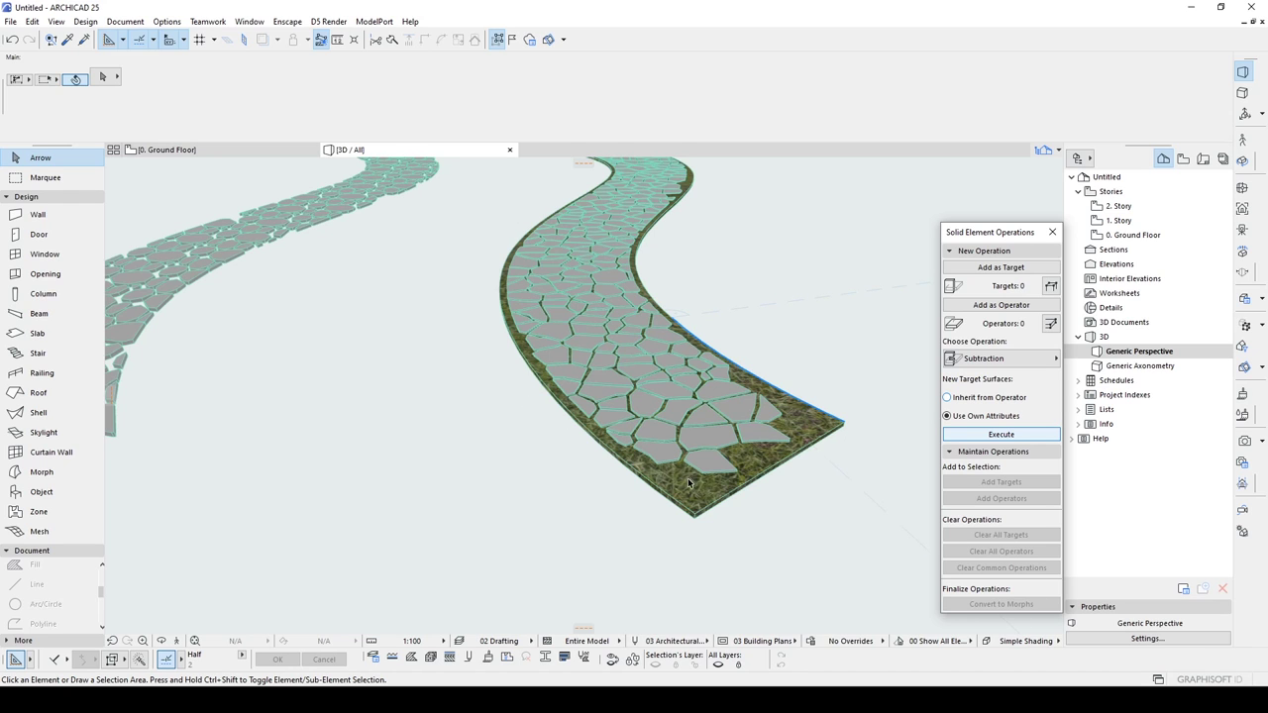
- Examine the stonework path with its grass base in 3D from close up, above and the side
scroll(682, 482, up, 5)
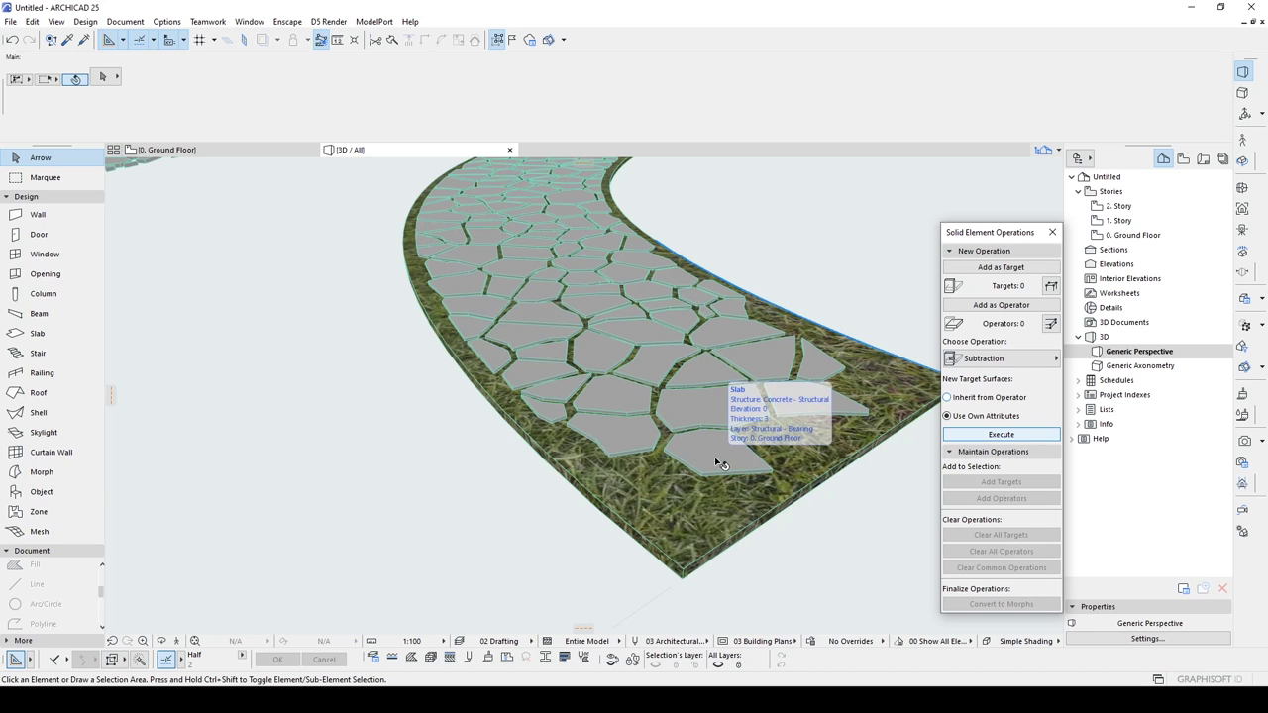
shift+middle_drag(782, 394, 364, 471)
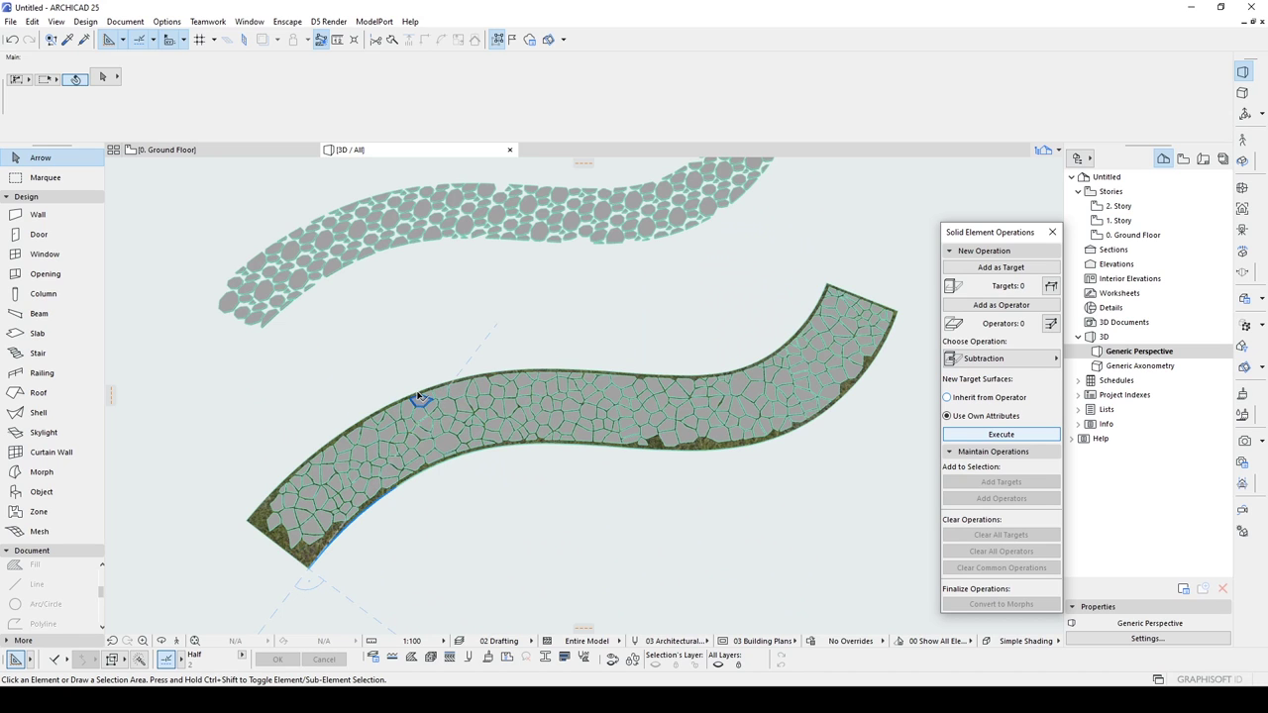
shift+middle_drag(419, 398, 675, 315)
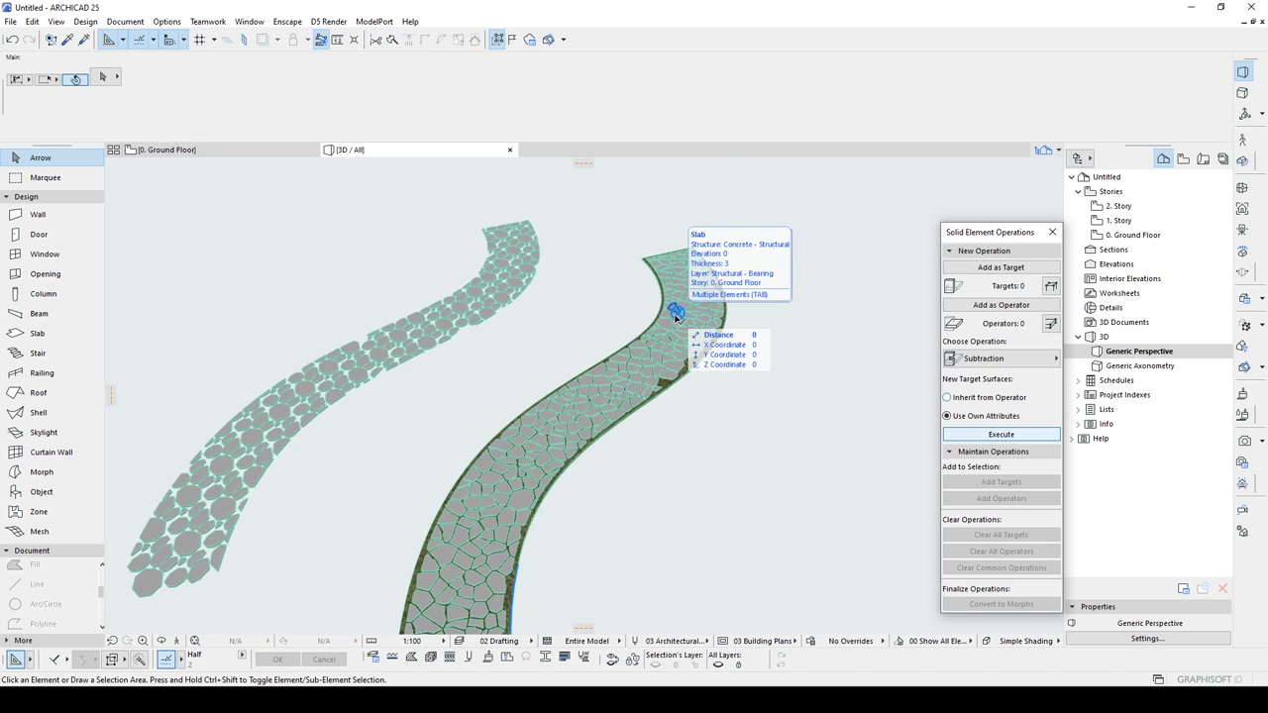
shift+middle_drag(602, 285, 578, 315)
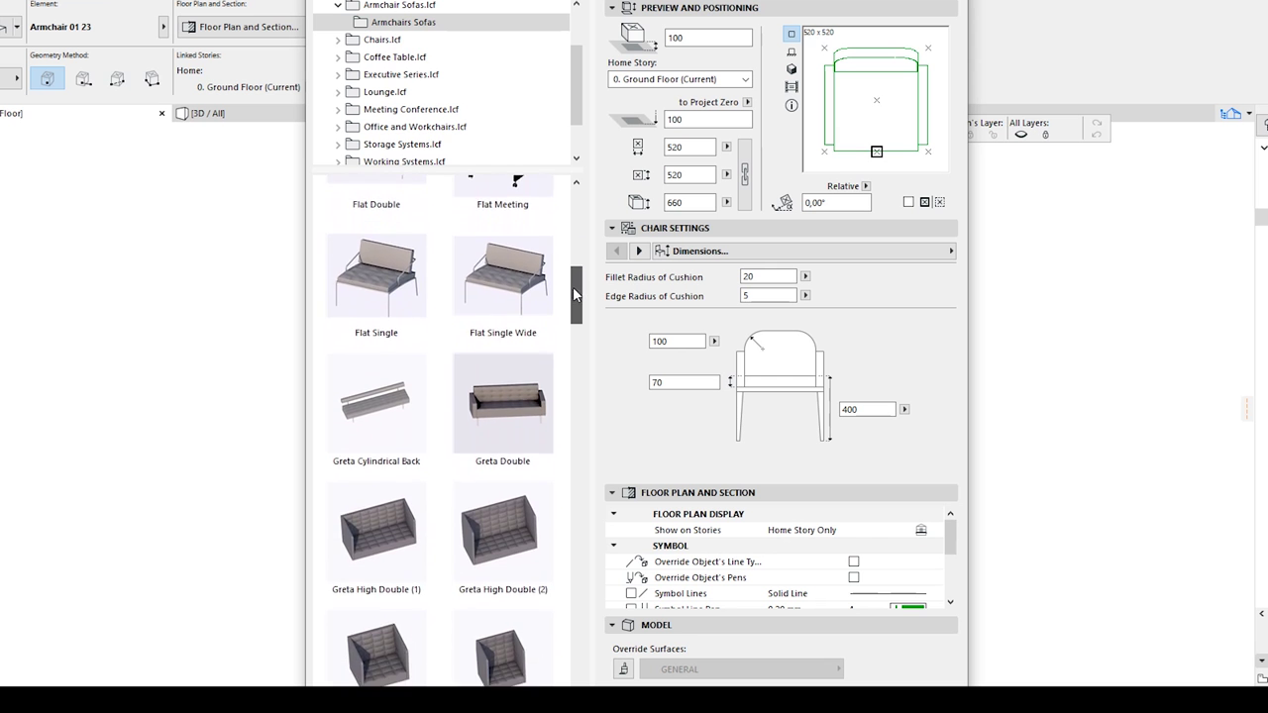
- Browse the furniture objects in the Armchairs Sofas and Chairs library folders
scroll(537, 501, down, 10)
click(384, 56)
drag(566, 205, 571, 287)
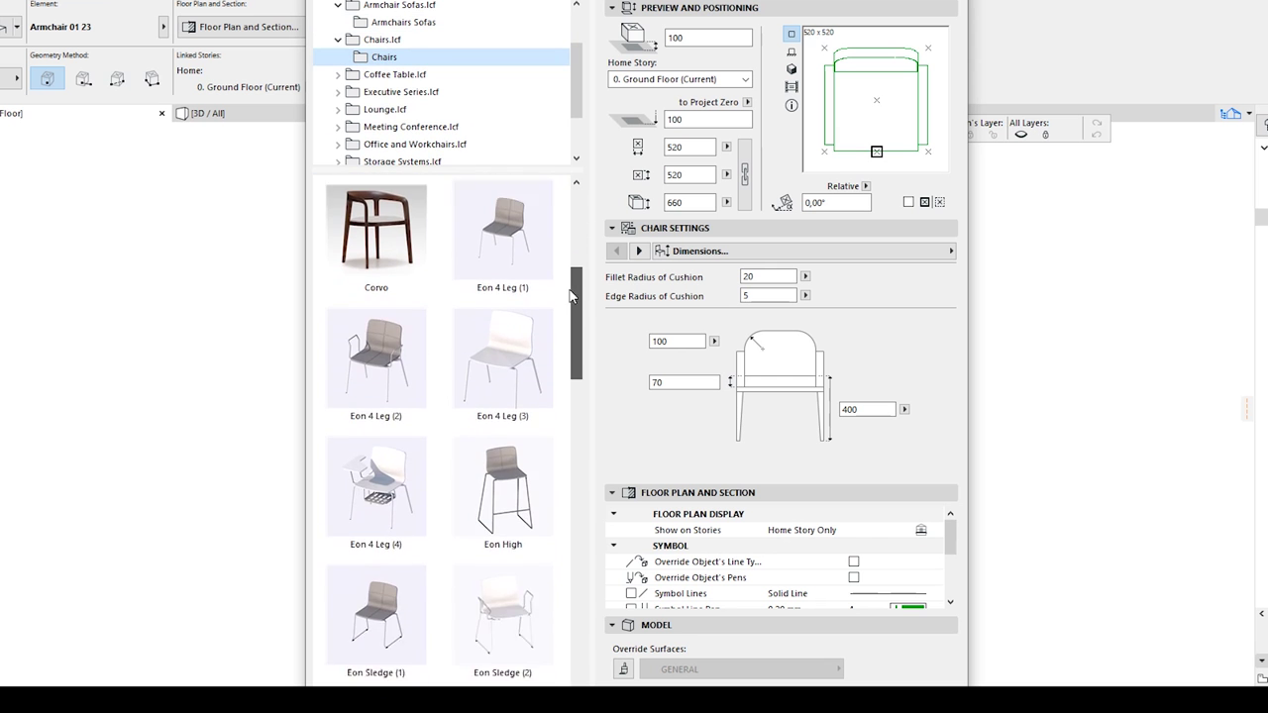
drag(573, 205, 571, 263)
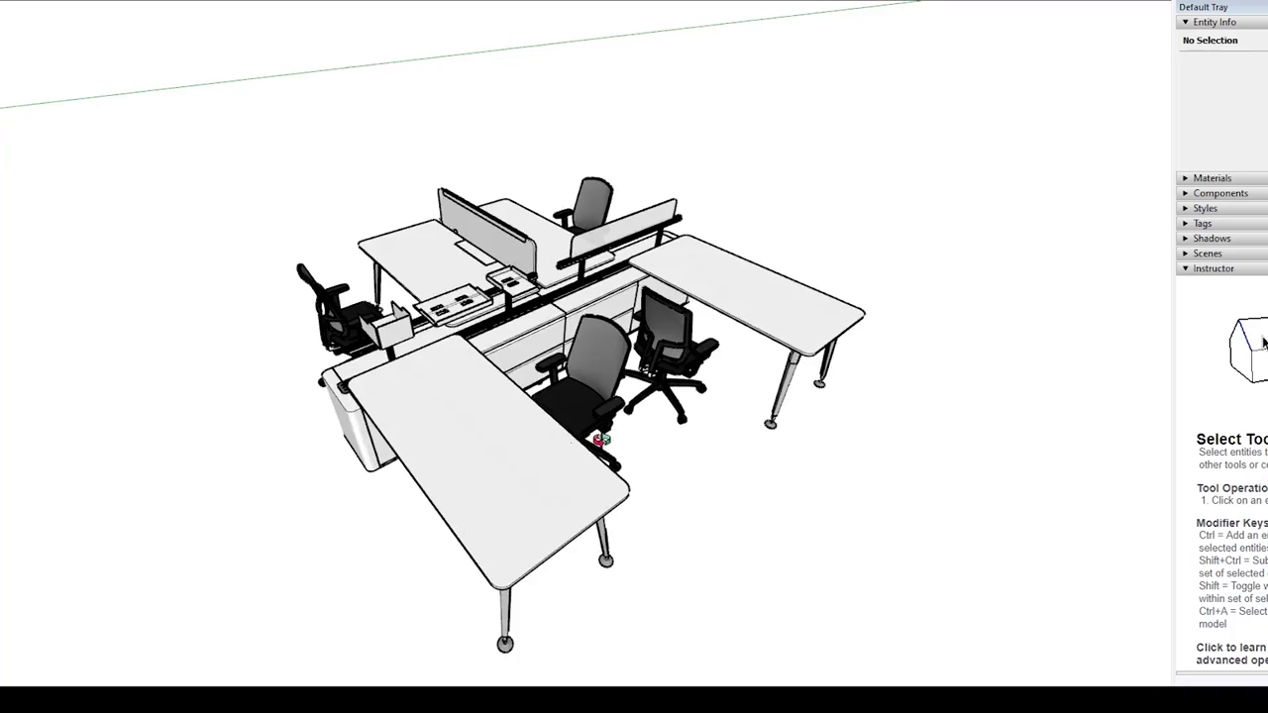
drag(752, 297, 760, 335)
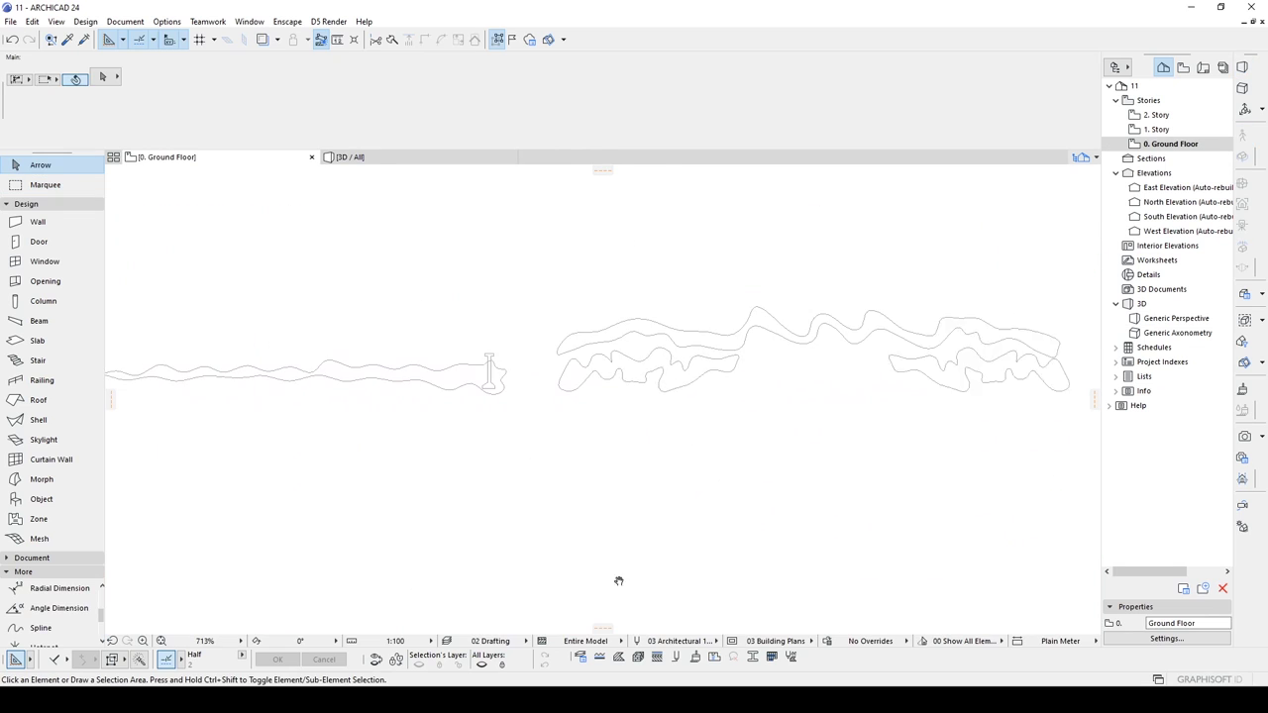
middle_drag(619, 581, 586, 580)
middle_drag(1073, 588, 969, 585)
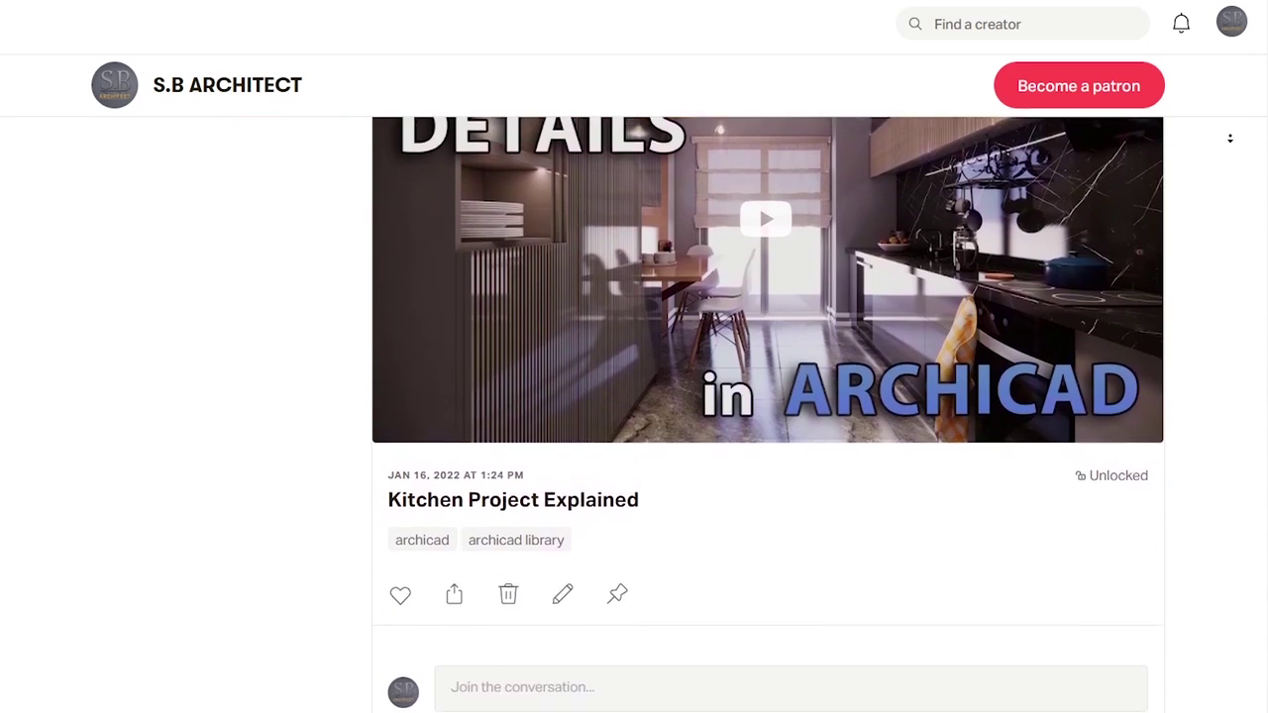
scroll(768, 416, down, 10)
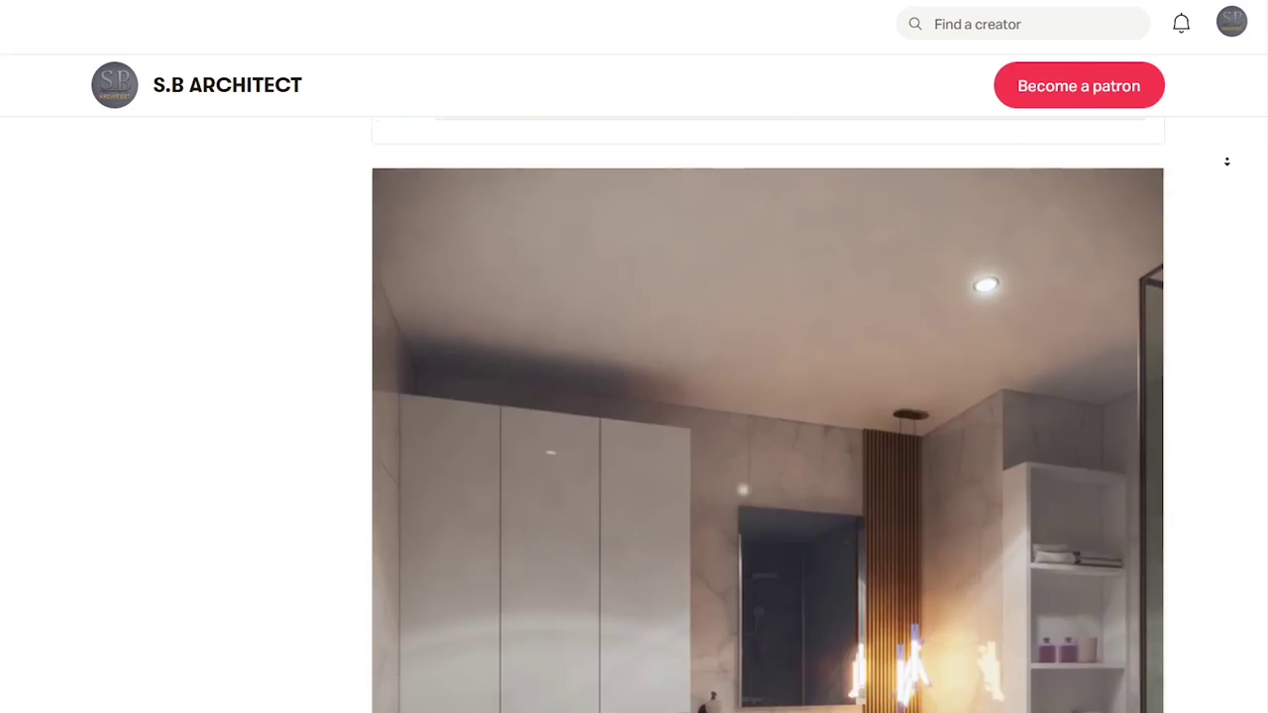
scroll(1226, 162, down, 15)
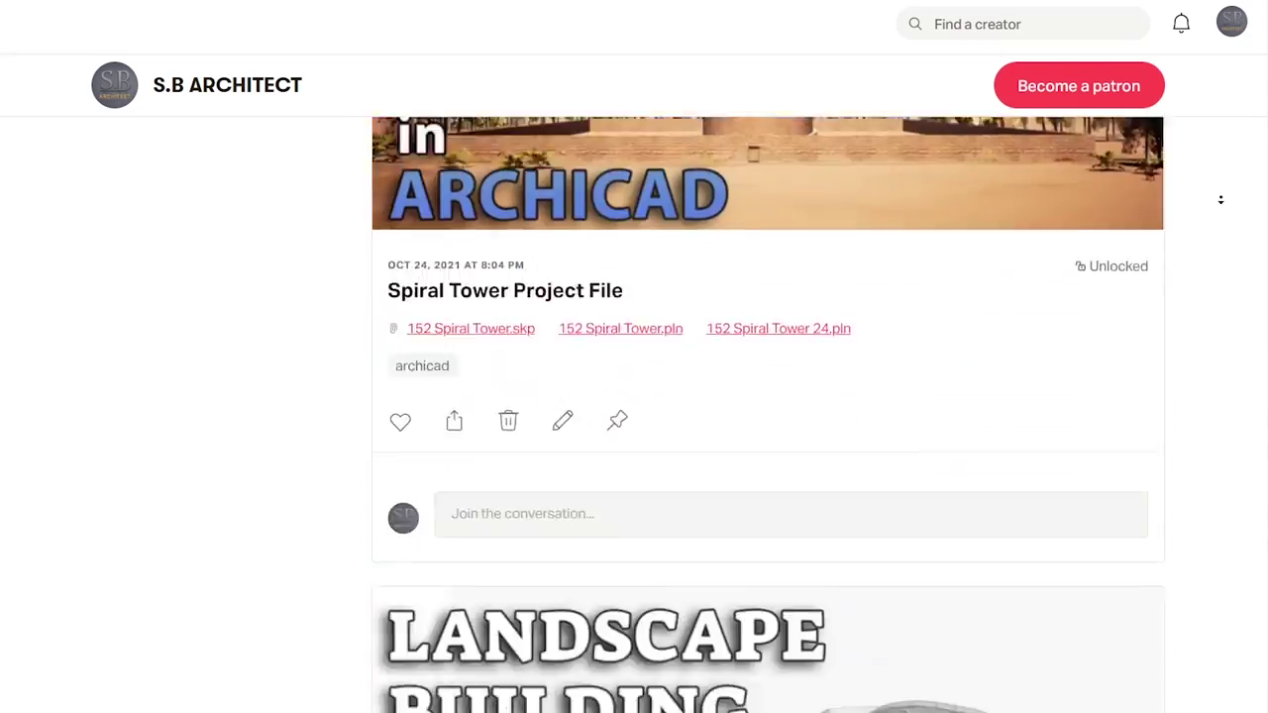